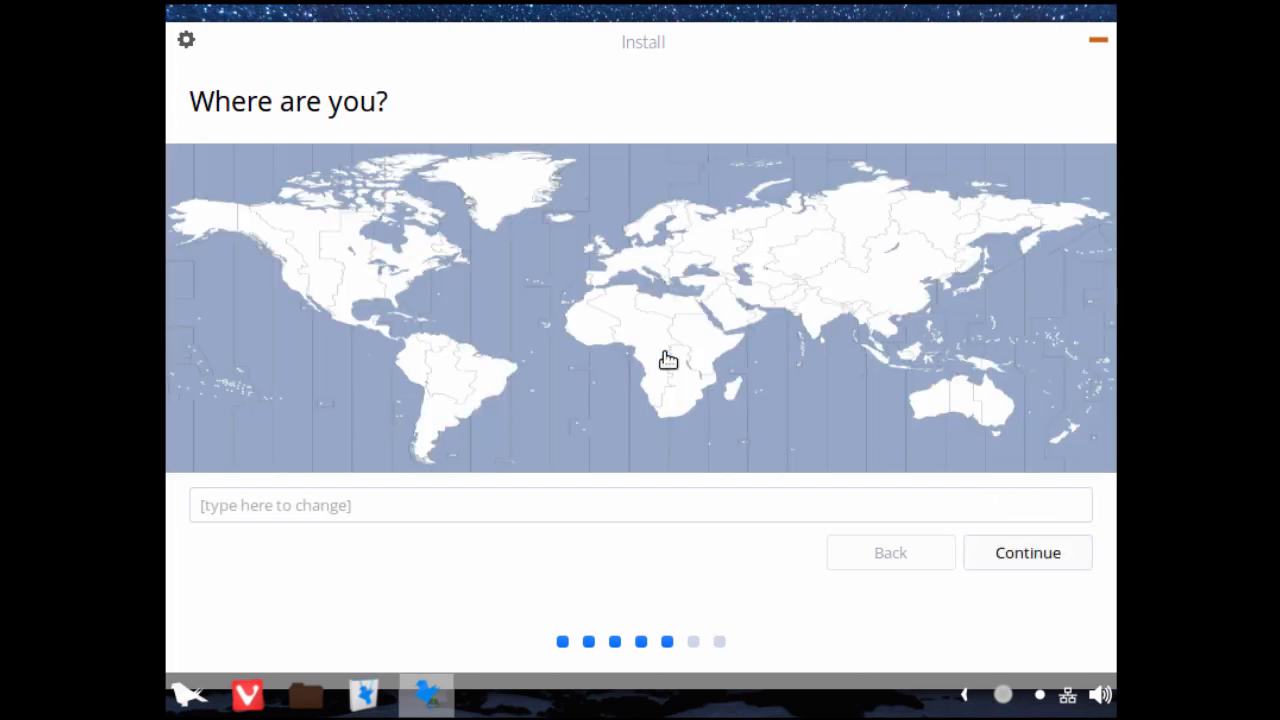
Step: Set the installation location to New York on the time zone map and continue to the keyboard layout
{"action": "left_click_drag", "start_coordinate": [192, 101], "coordinate": [398, 109]}
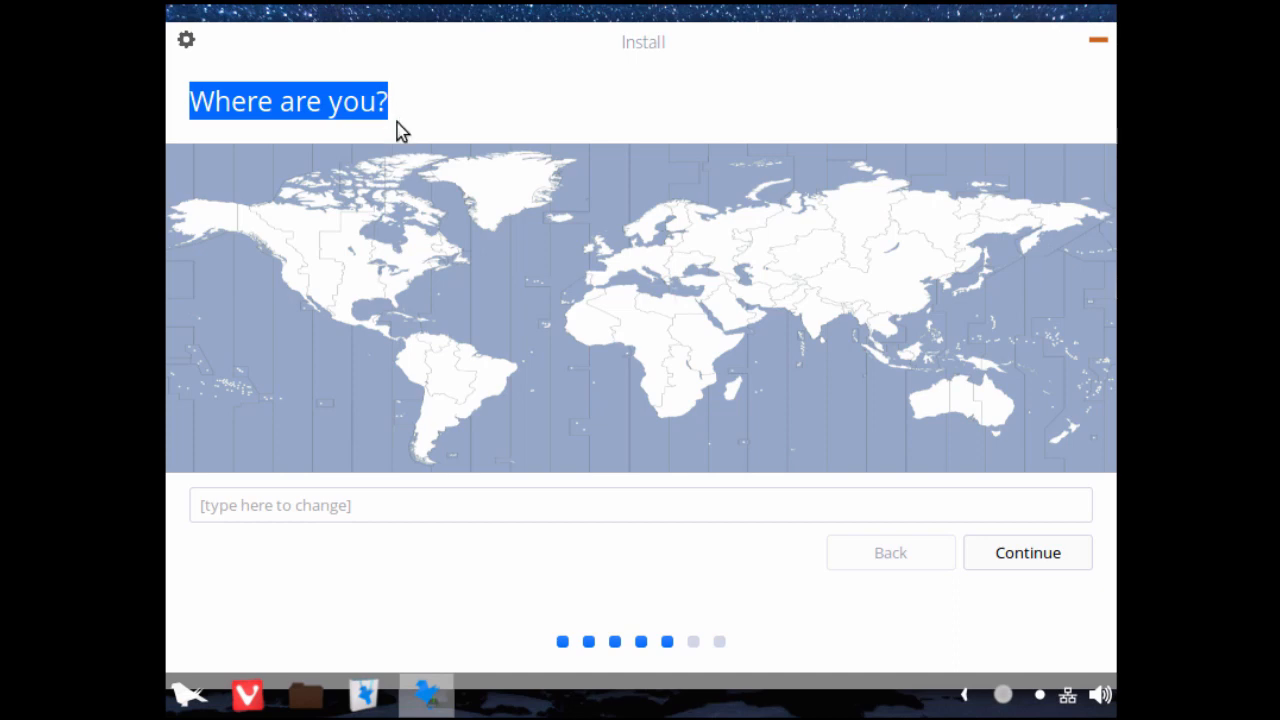
{"action": "left_click", "coordinate": [409, 283]}
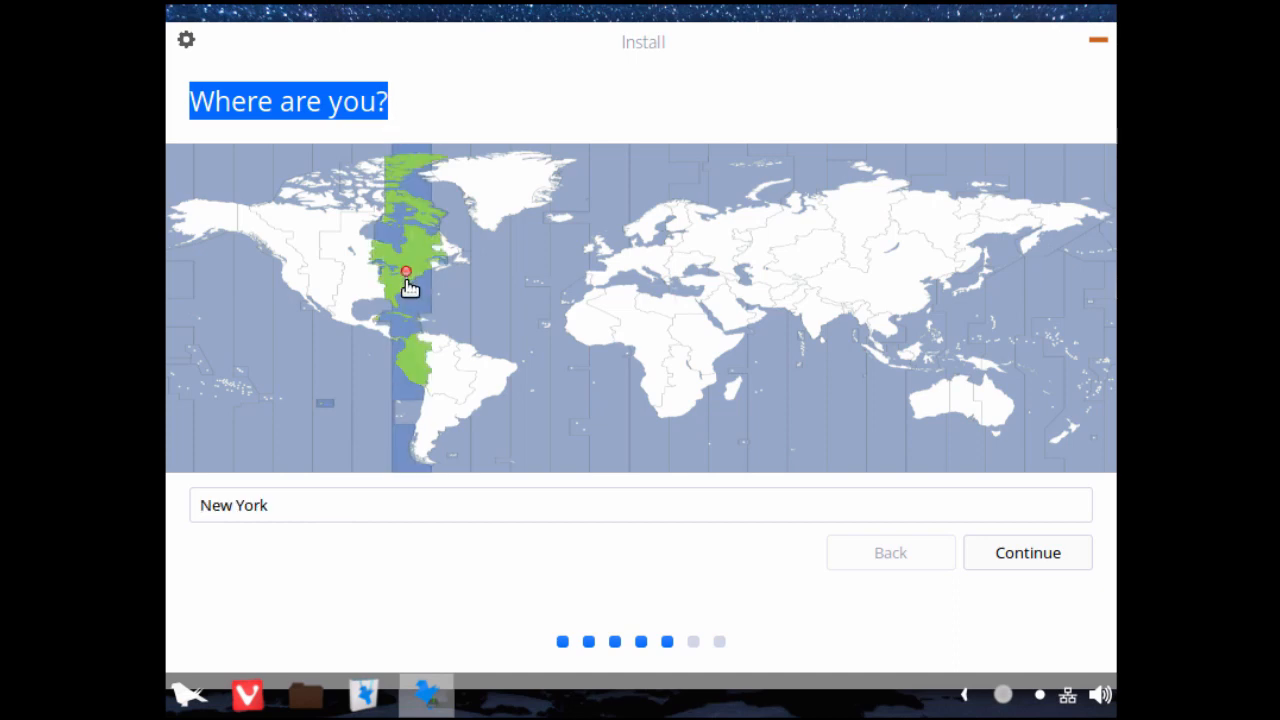
{"action": "left_click", "coordinate": [1030, 552]}
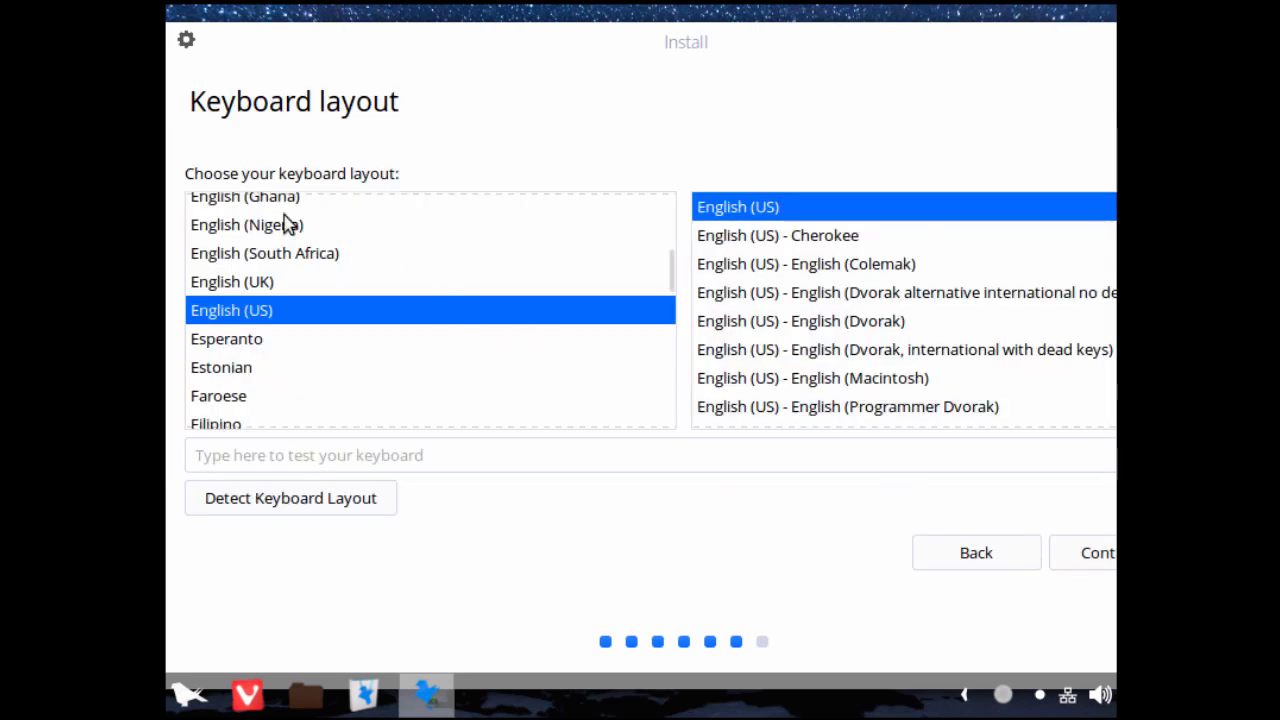
Step: Keep the English (US) keyboard layout and continue to the account details
{"action": "left_click_drag", "start_coordinate": [186, 174], "coordinate": [414, 177]}
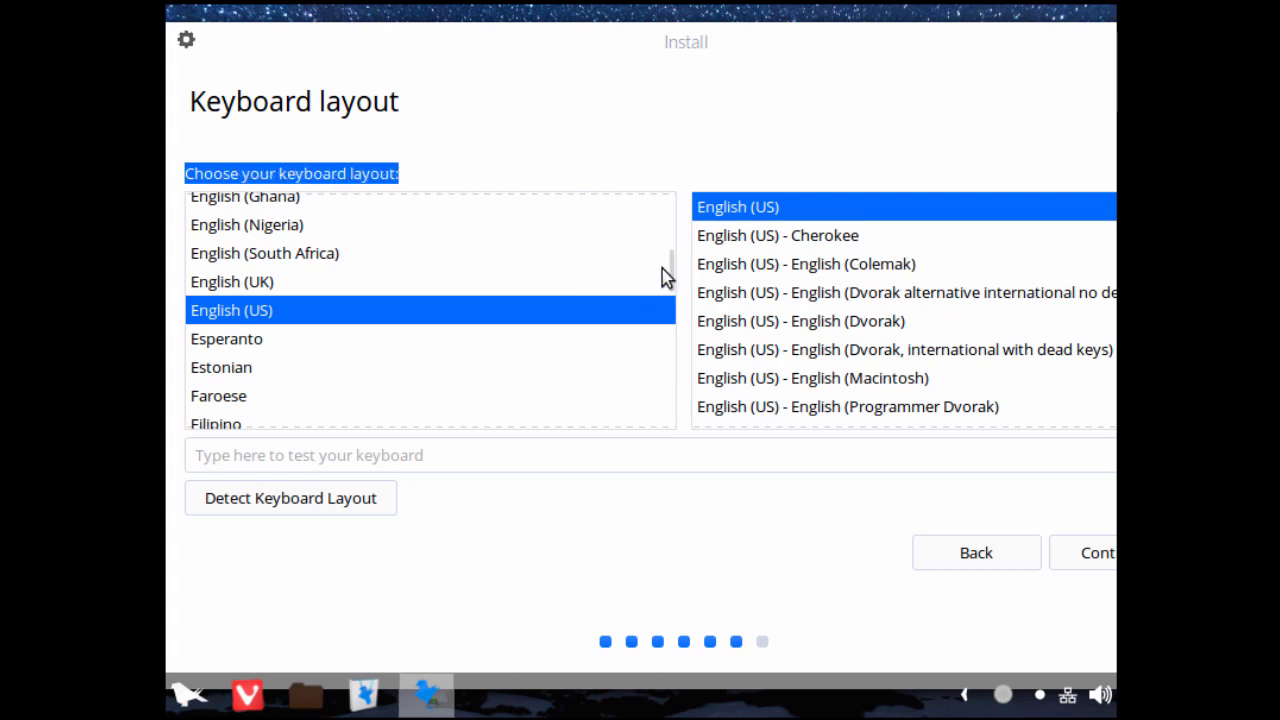
{"action": "scroll", "coordinate": [674, 266], "scroll_direction": "down", "scroll_amount": 3}
{"action": "scroll", "coordinate": [674, 266], "scroll_direction": "up", "scroll_amount": 3}
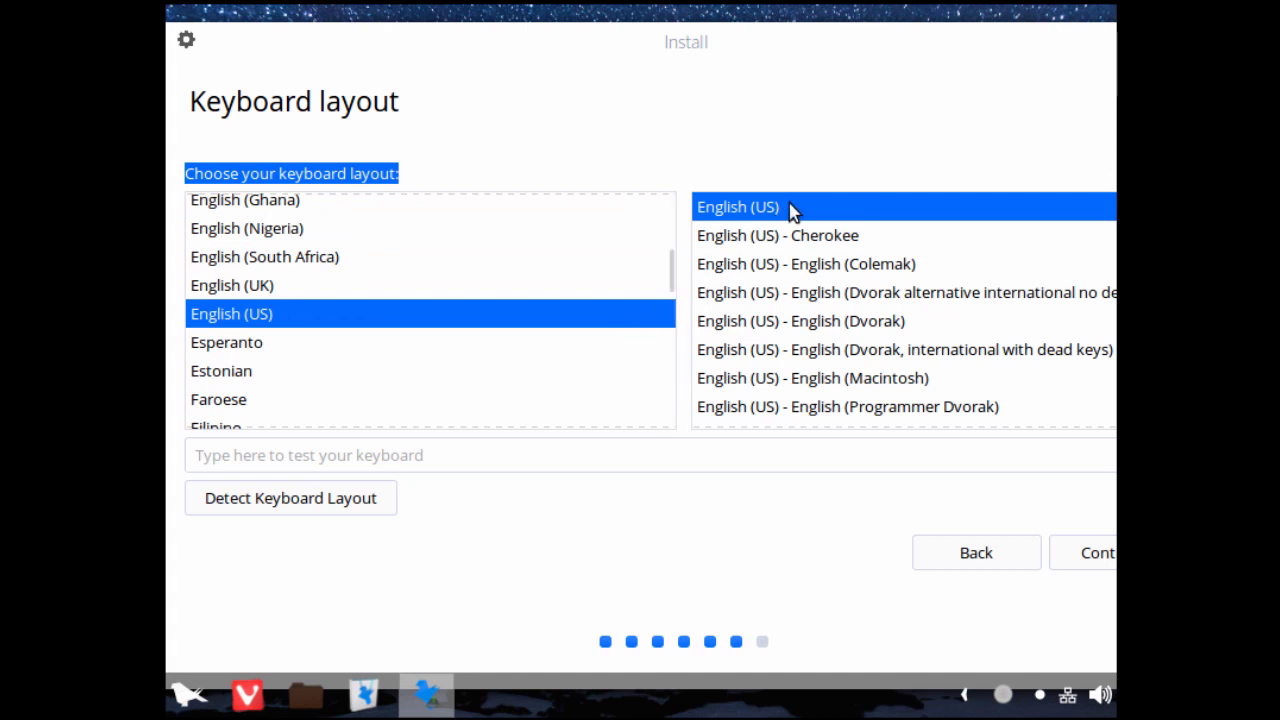
{"action": "left_click", "coordinate": [1096, 560]}
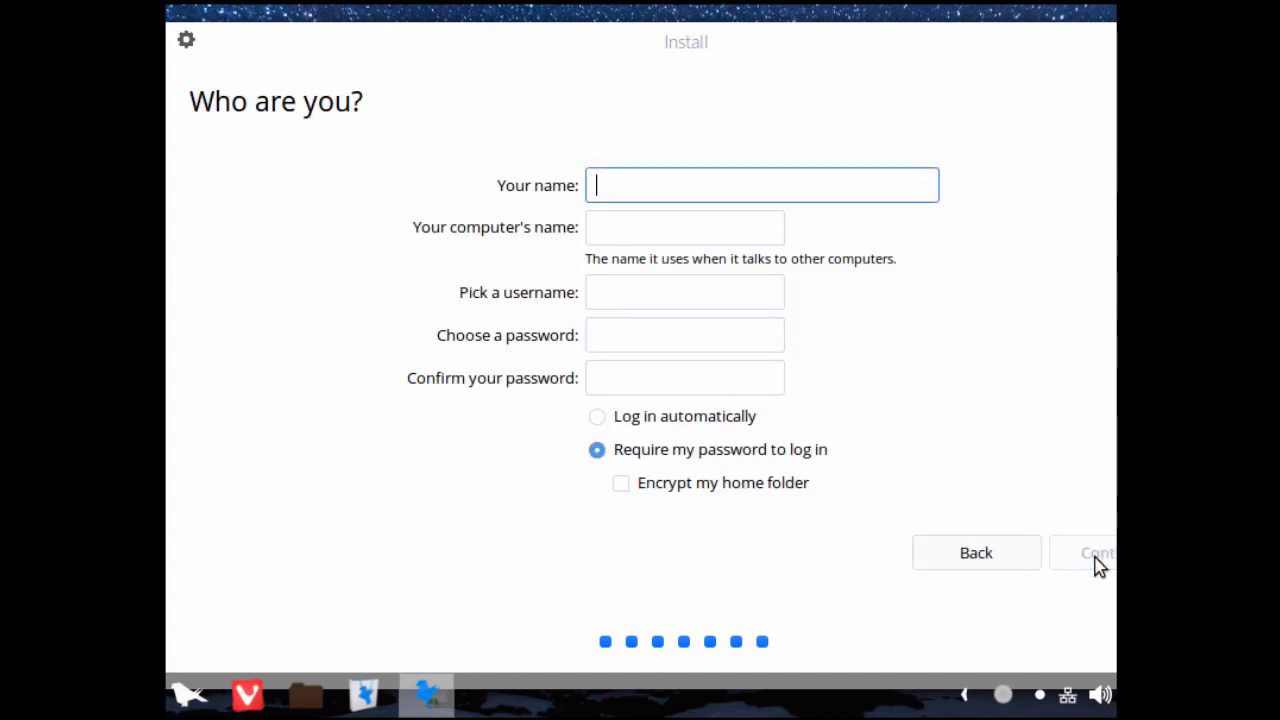
Step: Enter the account holder's full name and set the computer's name to ferenos2018
{"action": "type", "text": "john "}
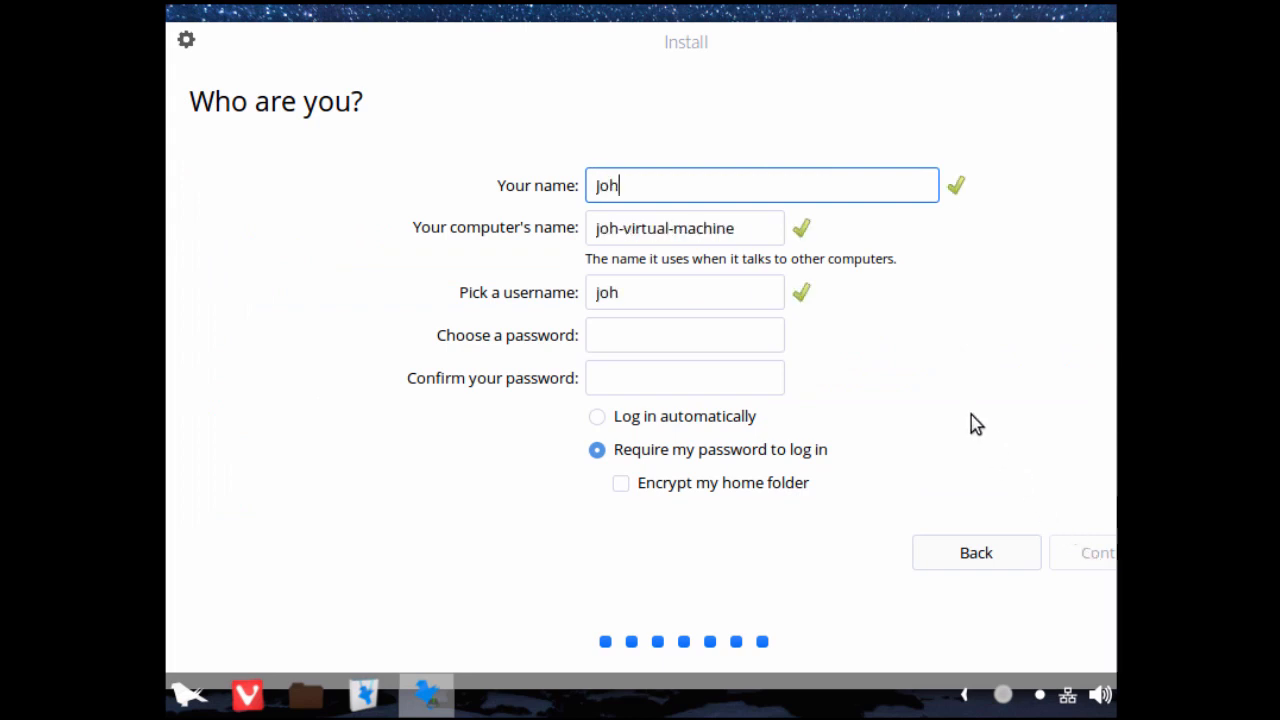
{"action": "type", "text": "Smith"}
{"action": "key", "text": "Tab"}
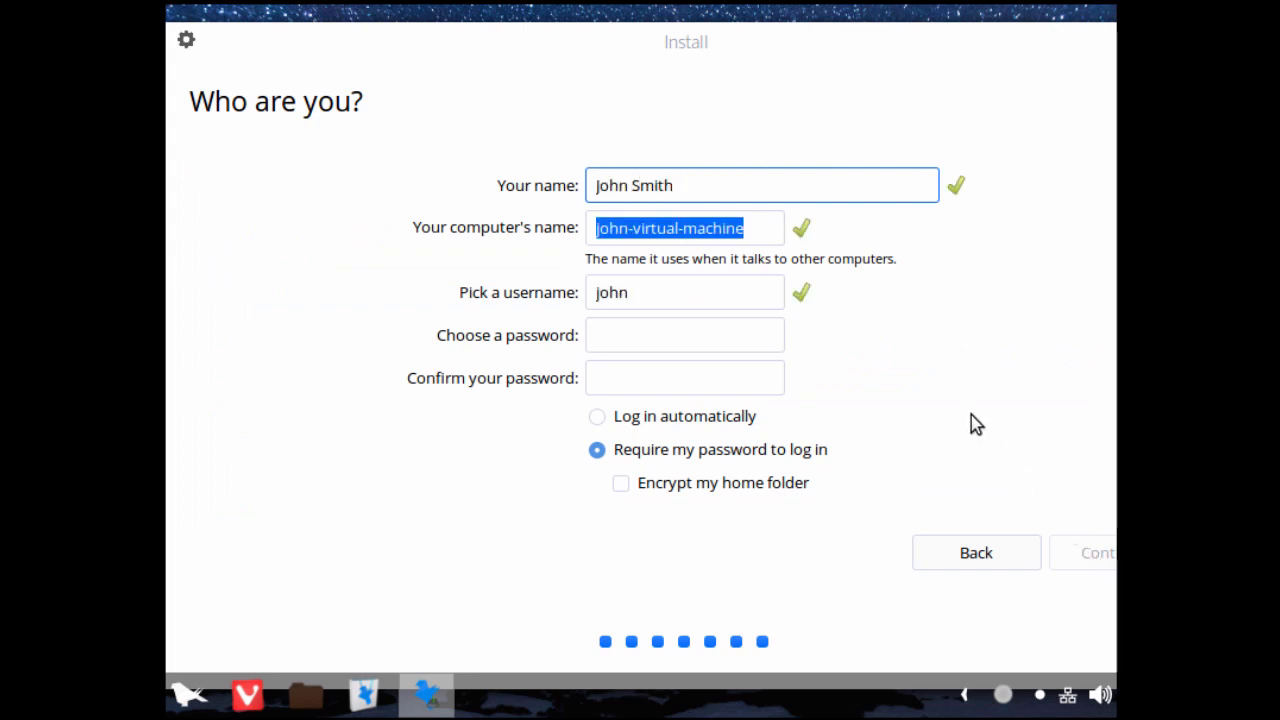
{"action": "type", "text": "fere"}
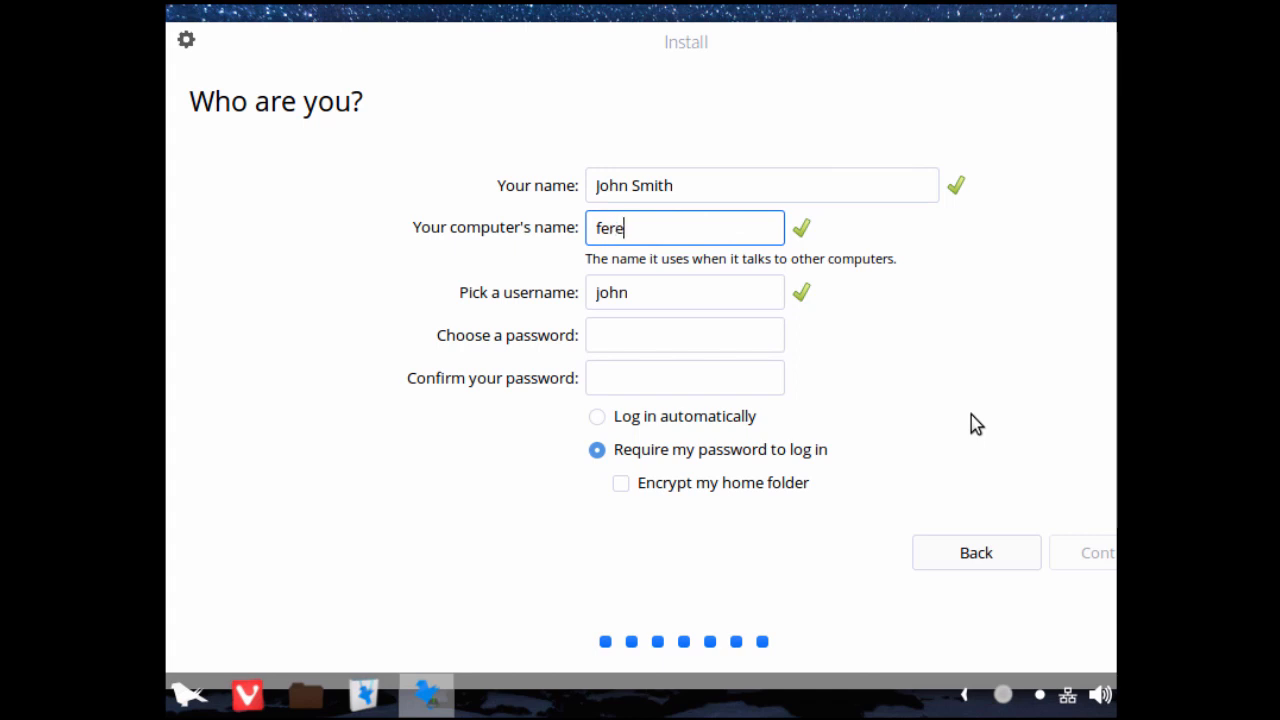
{"action": "type", "text": "nos2018"}
{"action": "key", "text": "Tab"}
Step: Enter and confirm the account password, and continue with the installation
{"action": "key", "text": "Tab"}
{"action": "type", "text": "******"}
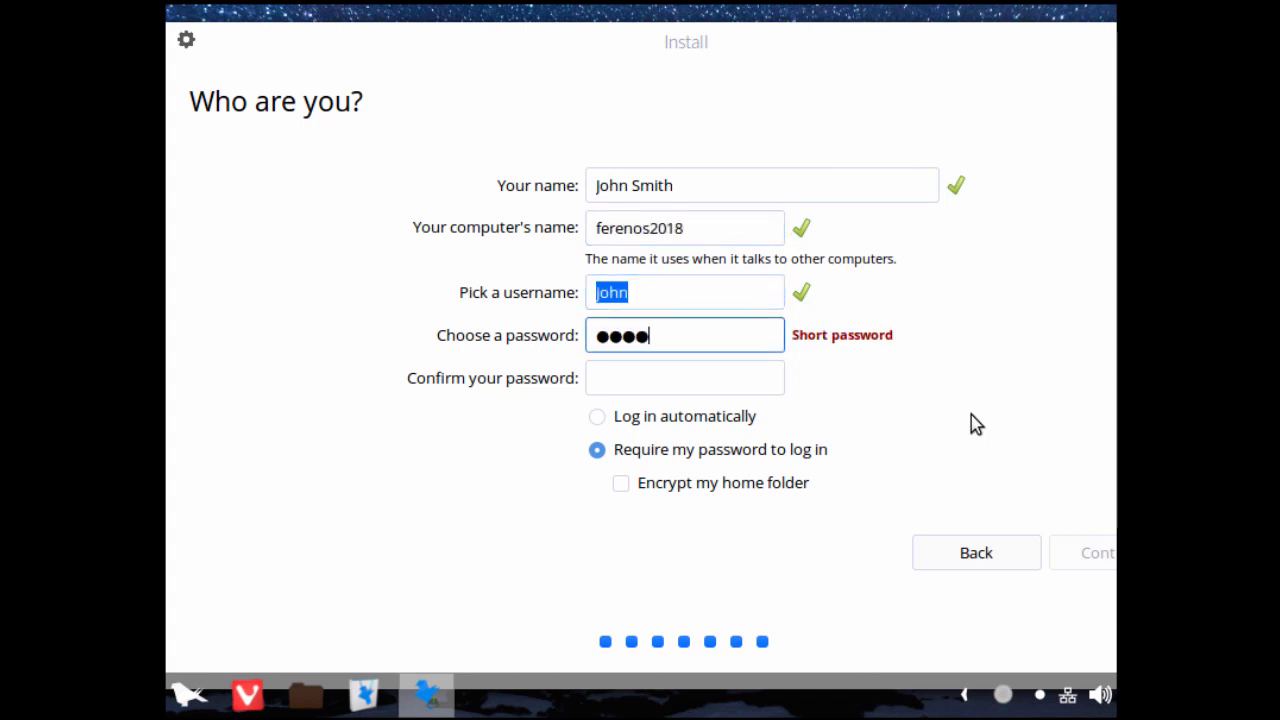
{"action": "type", "text": "****"}
{"action": "key", "text": "Tab"}
{"action": "type", "text": "***"}
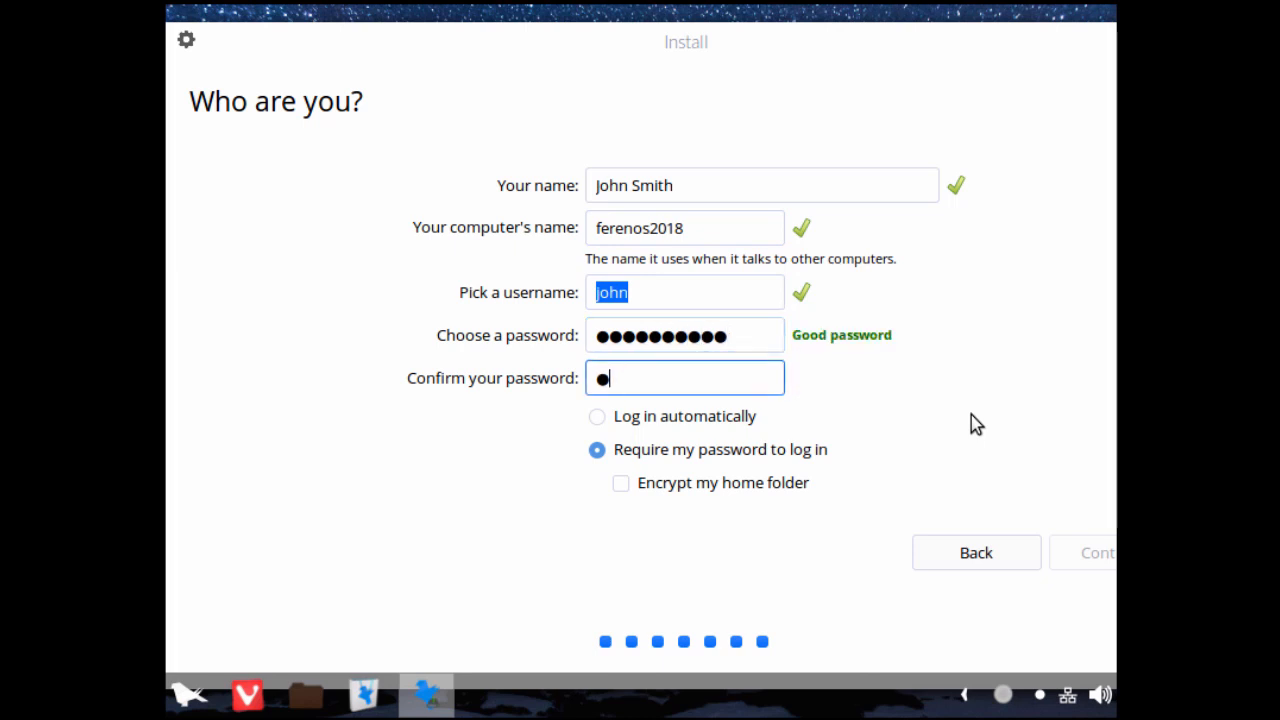
{"action": "type", "text": "*******"}
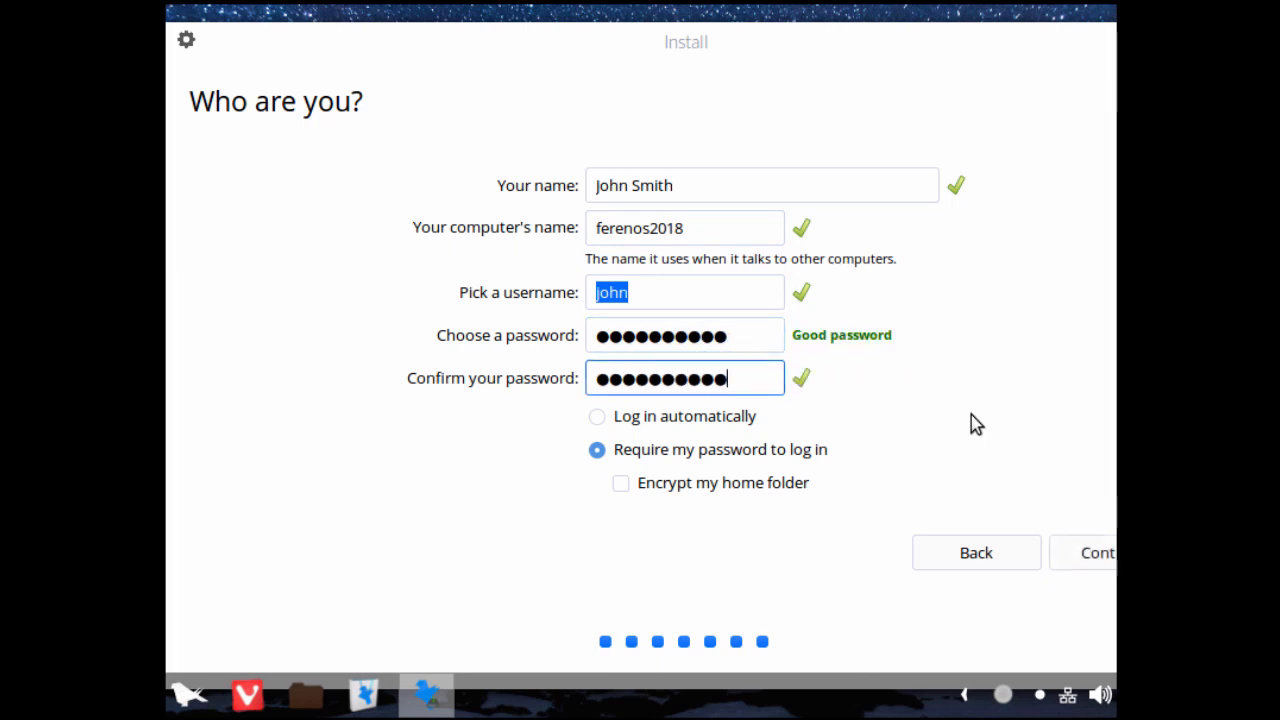
{"action": "left_click", "coordinate": [1085, 556]}
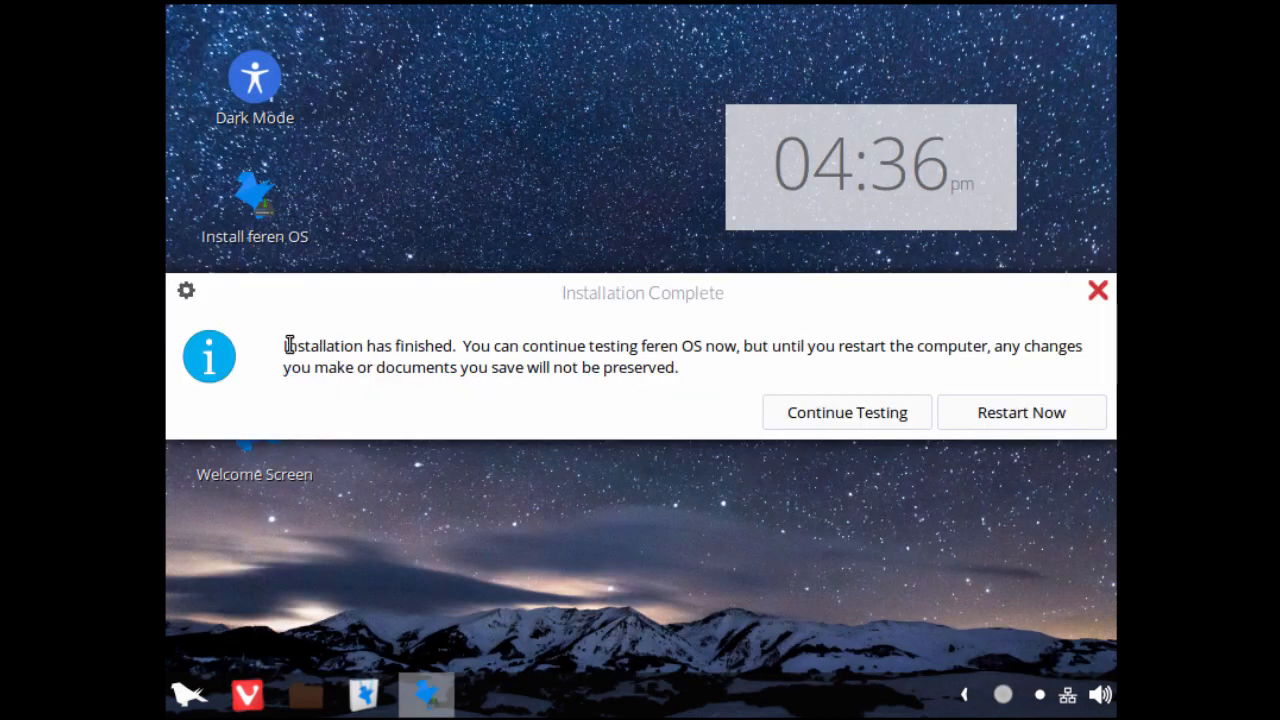
Step: Restart the computer after the completed installation and acknowledge the request to remove the installation medium
{"action": "left_click_drag", "start_coordinate": [287, 345], "coordinate": [466, 347]}
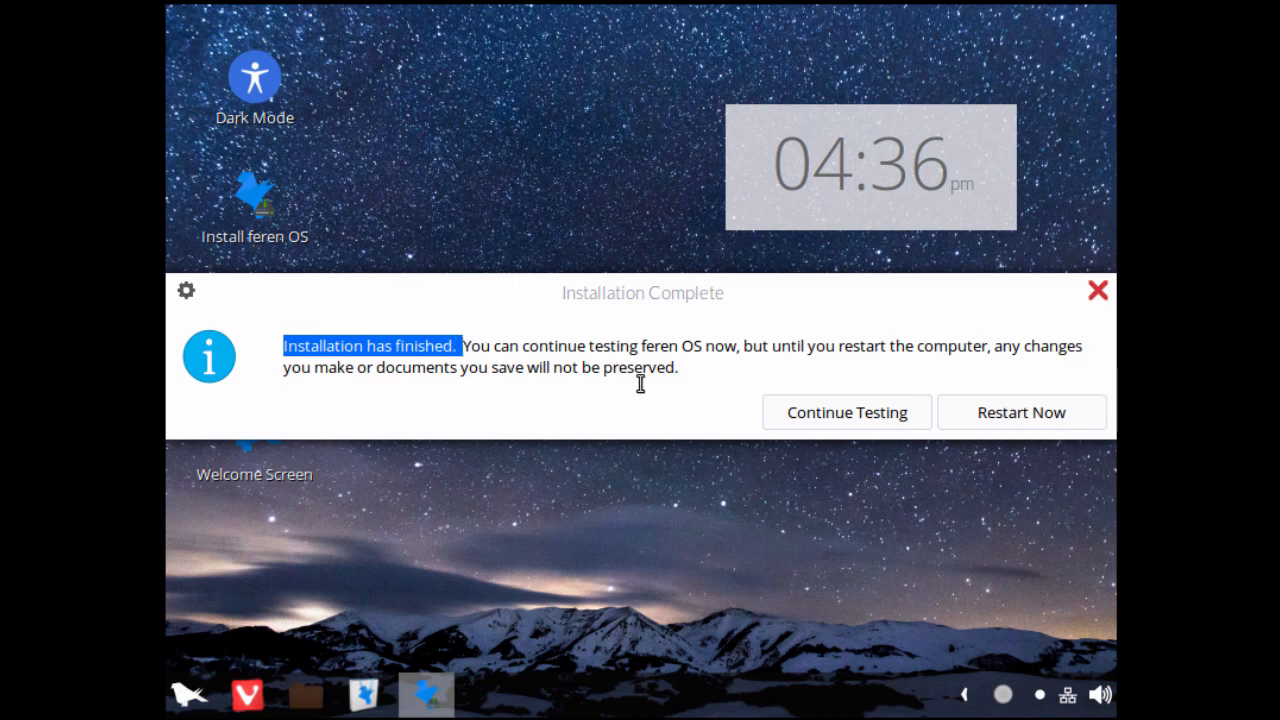
{"action": "left_click", "coordinate": [975, 424]}
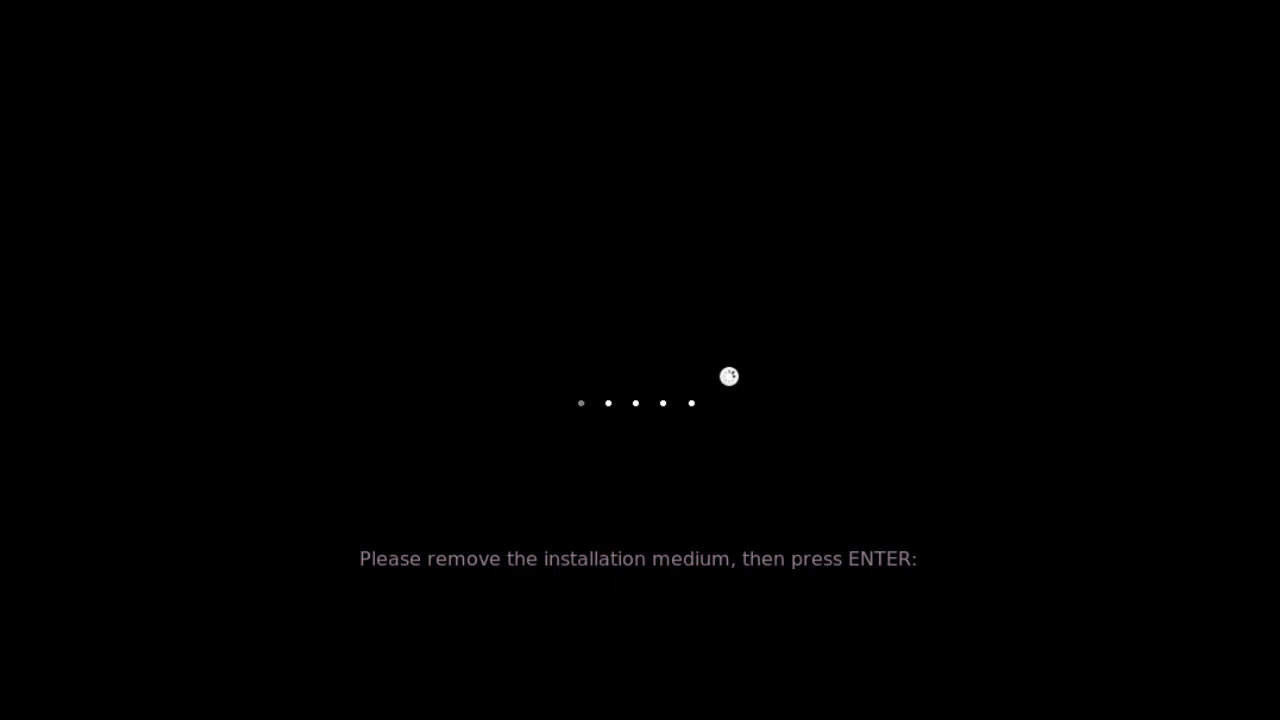
{"action": "key", "text": "Return"}
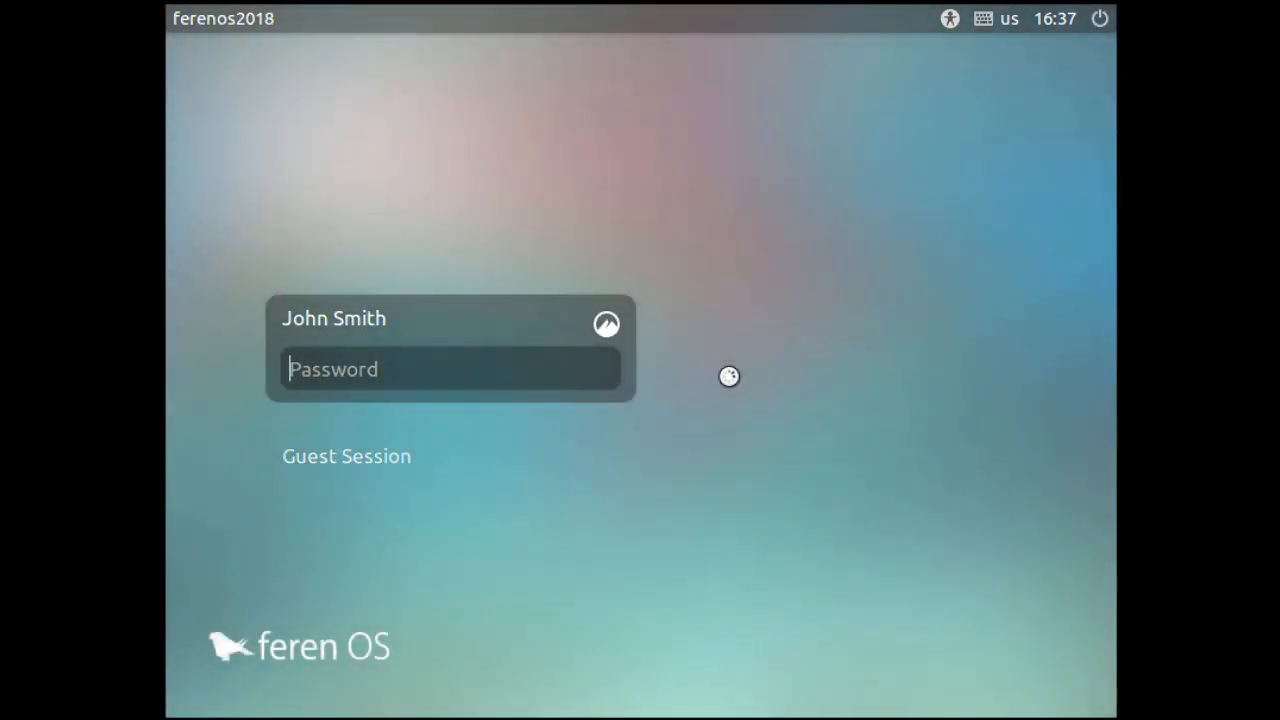
Step: Log in to the new system with the account password and close the Welcome Screen
{"action": "type", "text": "••••••••••"}
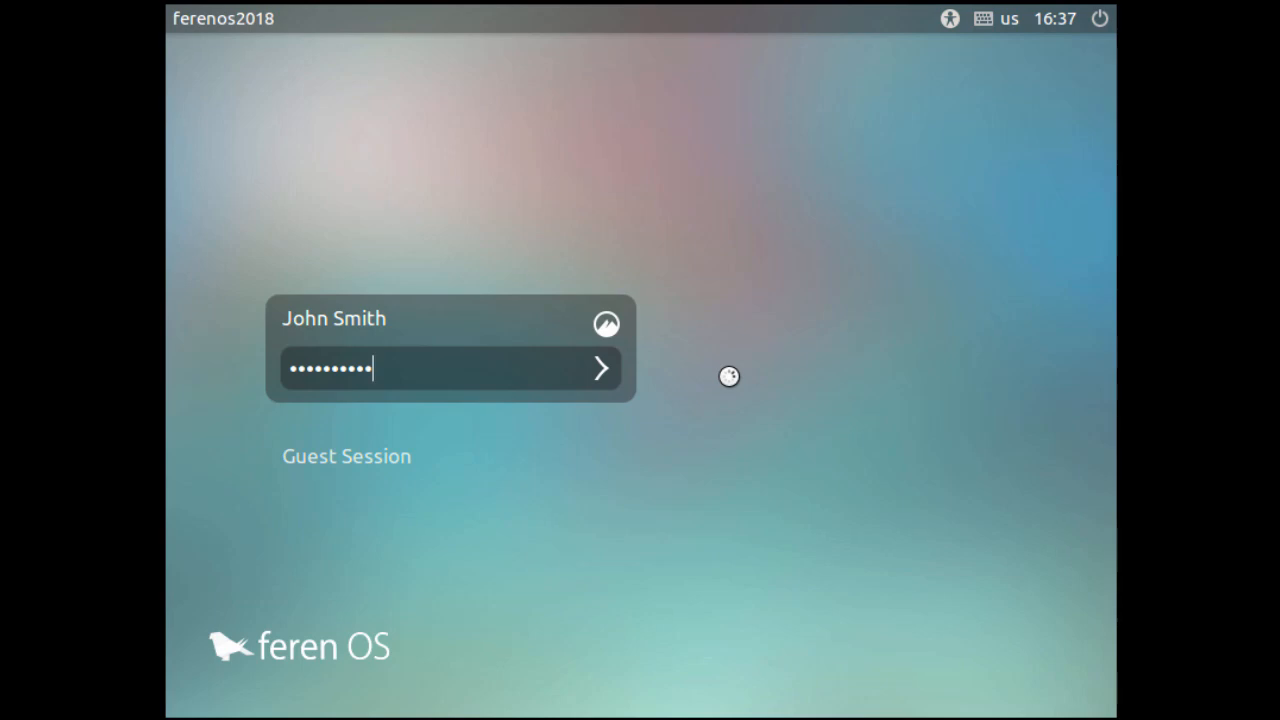
{"action": "key", "text": "Return"}
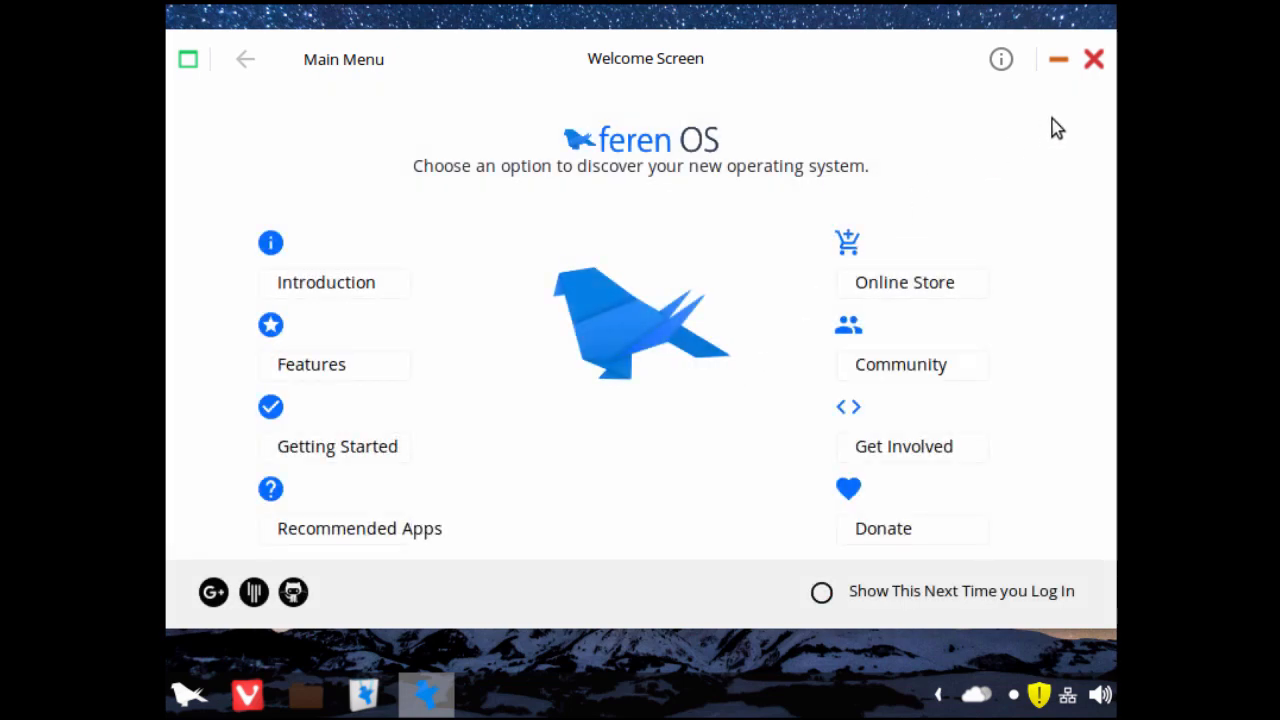
{"action": "left_click", "coordinate": [1094, 59]}
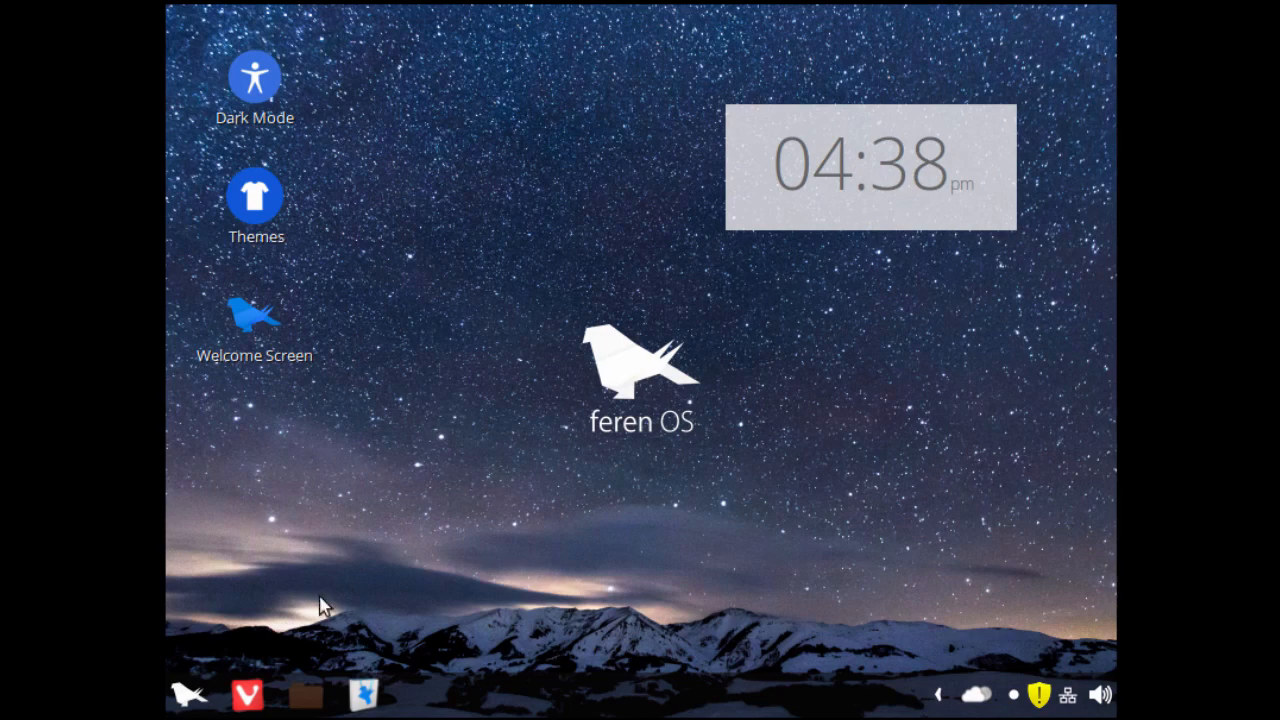
Step: View the list of all installed applications in the desktop's start menu and close it
{"action": "left_click", "coordinate": [186, 694]}
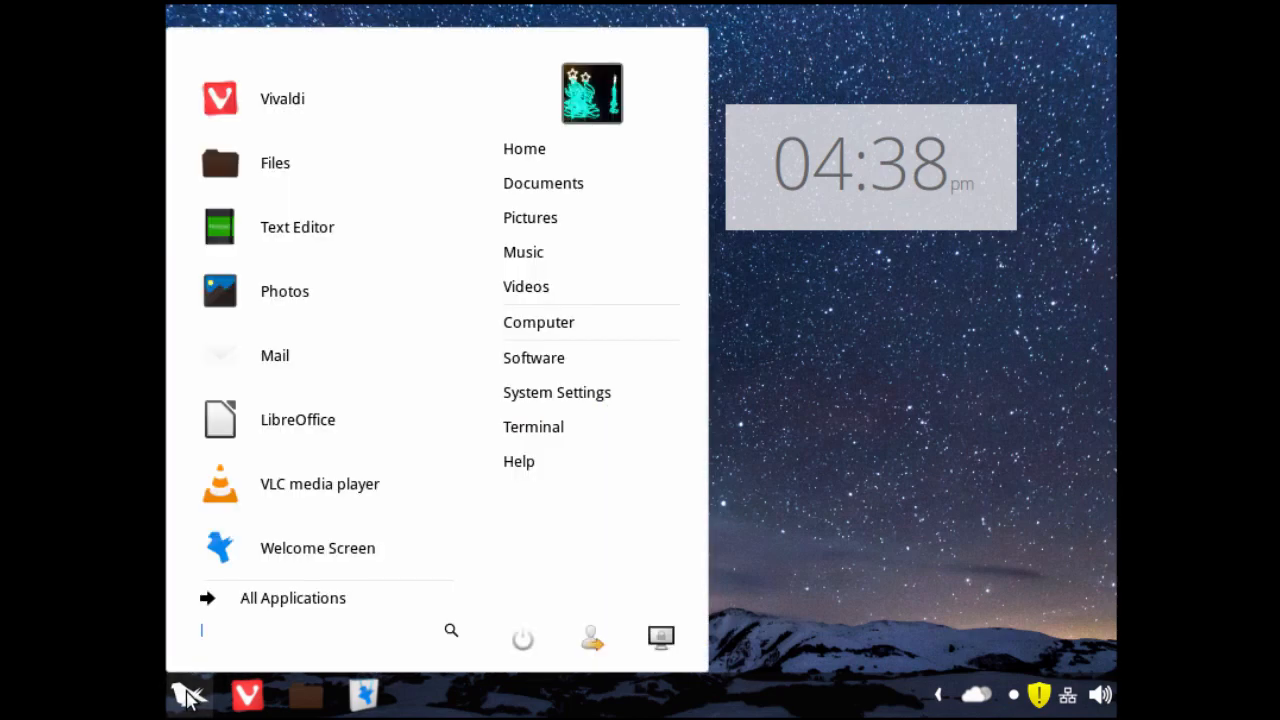
{"action": "left_click", "coordinate": [290, 605]}
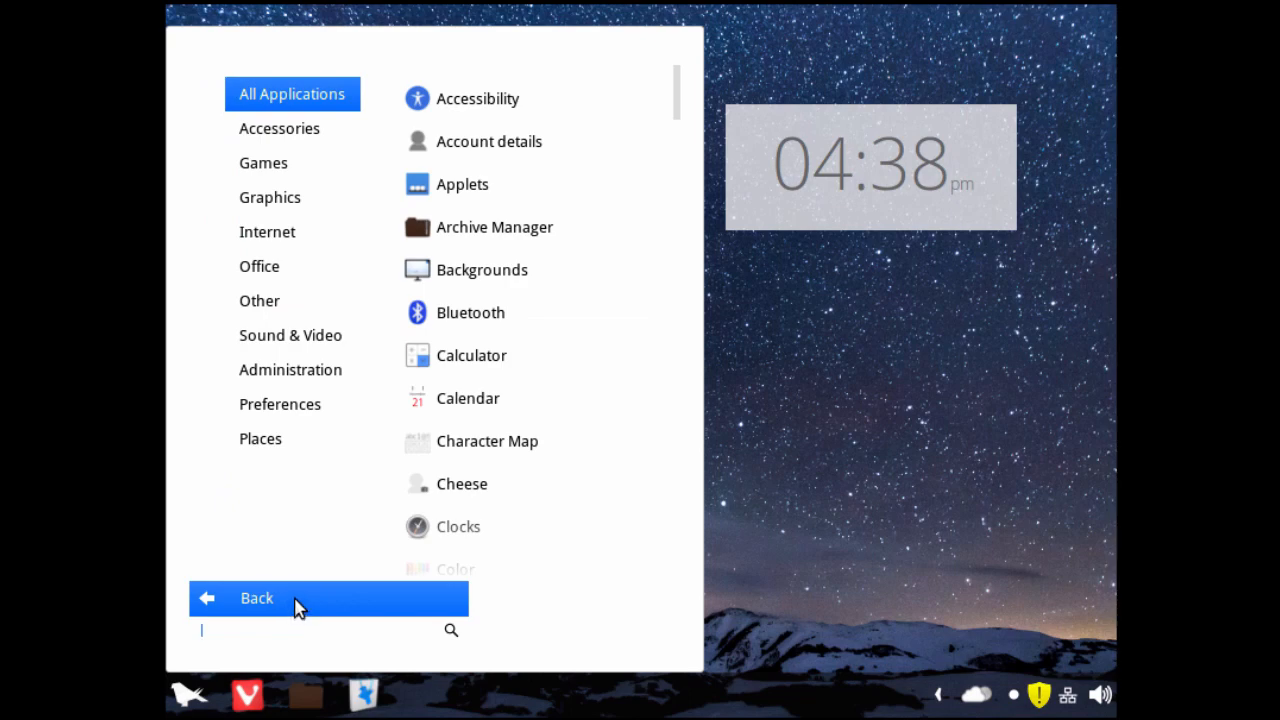
{"action": "left_click", "coordinate": [794, 402]}
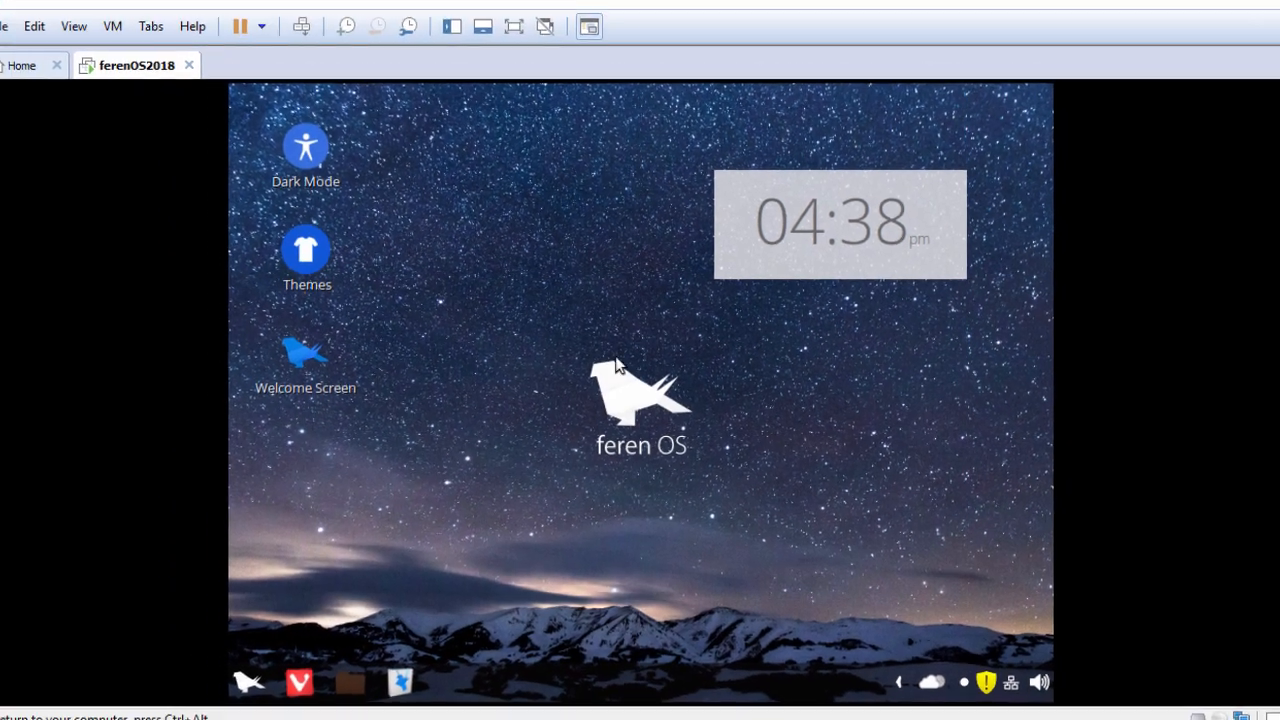
{"action": "left_click", "coordinate": [68, 28]}
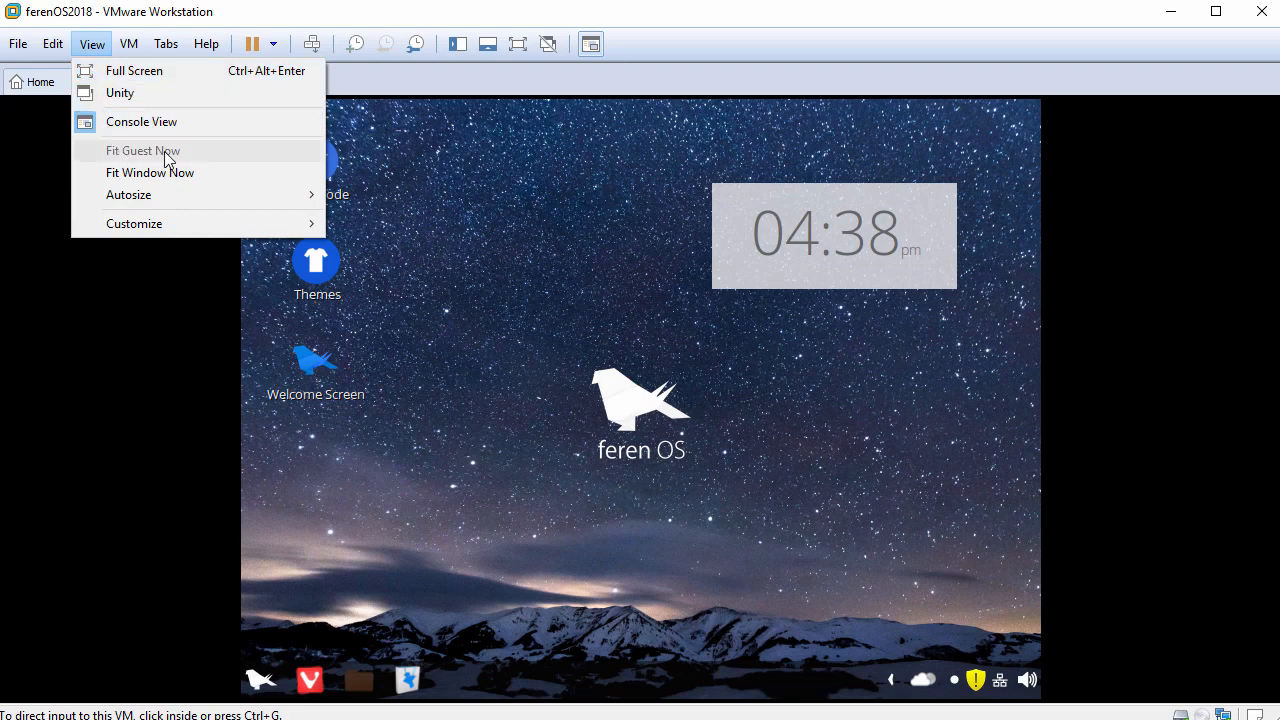
{"action": "left_click", "coordinate": [478, 238]}
Step: Open a terminal from the desktop and enlarge its text by one level
{"action": "right_click", "coordinate": [479, 232]}
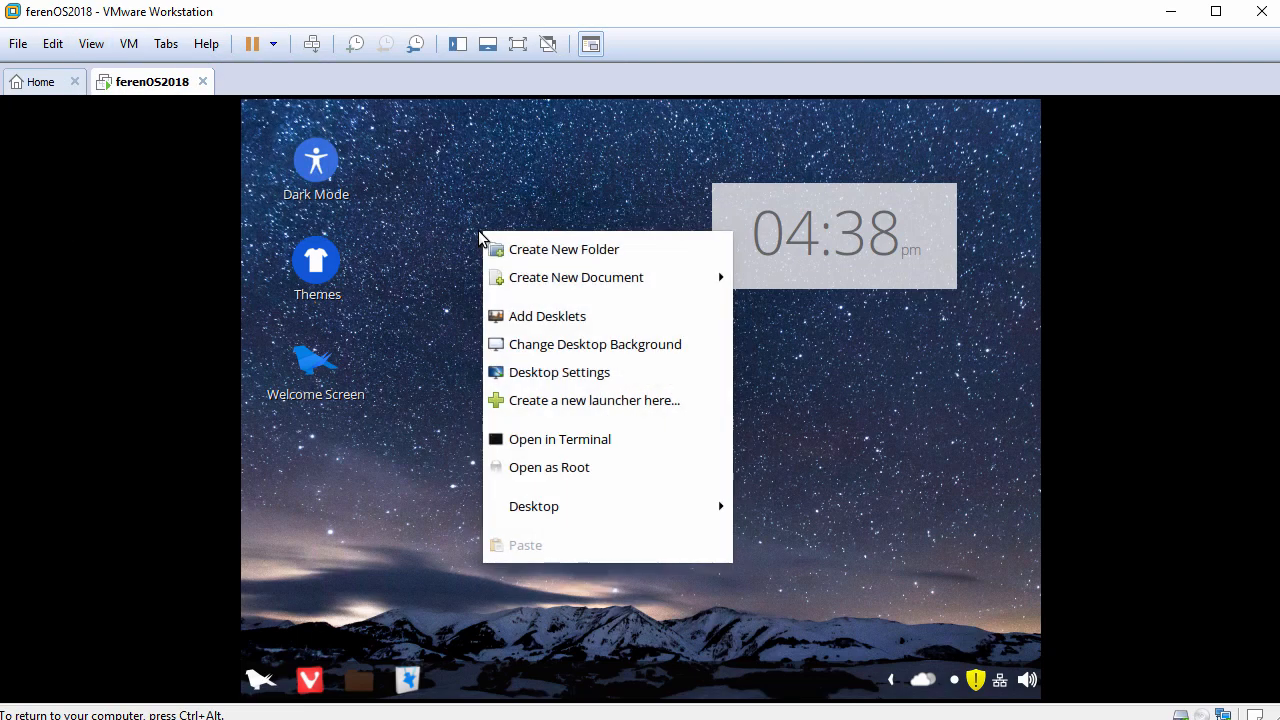
{"action": "left_click", "coordinate": [535, 441]}
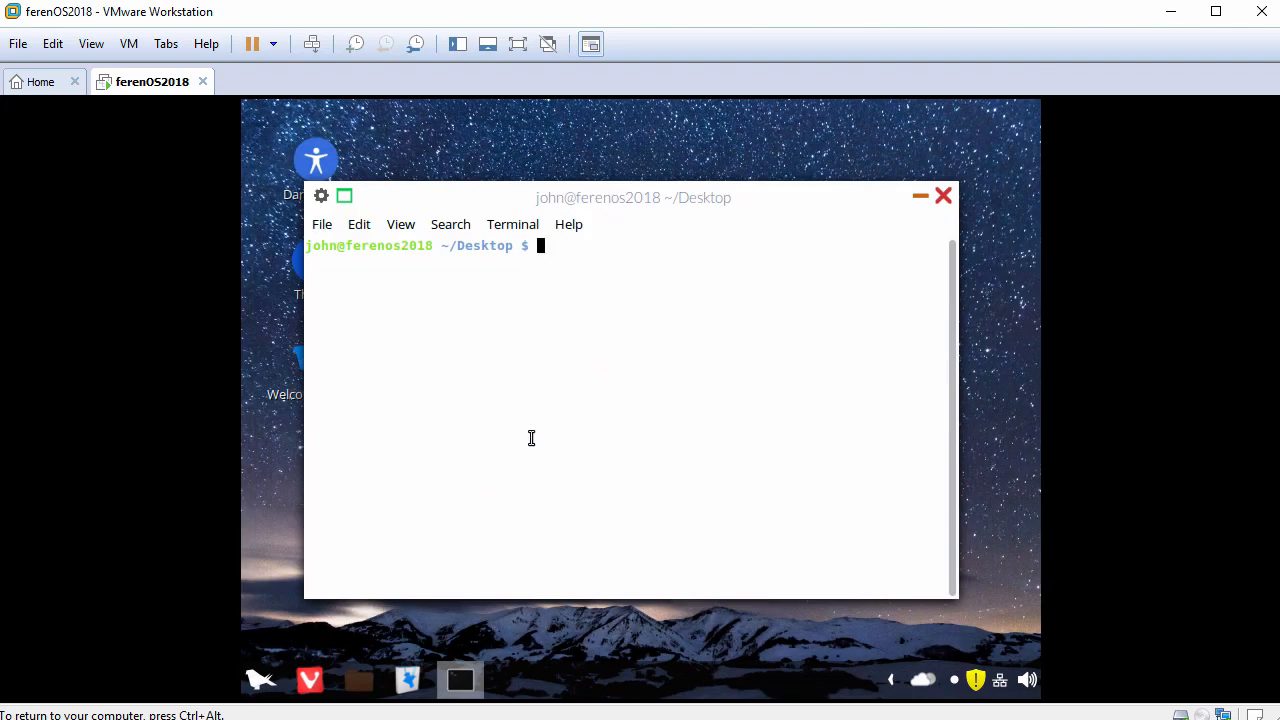
{"action": "key", "text": "ctrl+plus"}
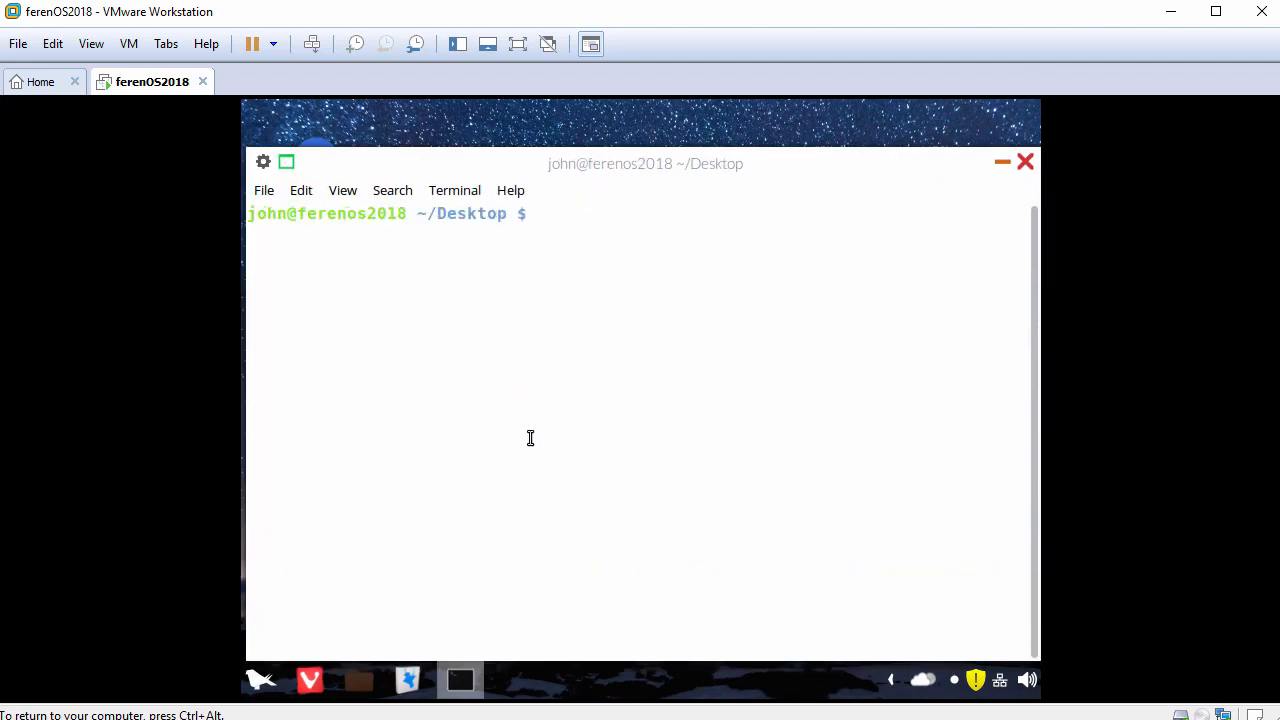
Step: Change to the home directory with cd and check the current account with whoami
{"action": "type", "text": "cd"}
{"action": "key", "text": "Return"}
{"action": "key", "text": "Return"}
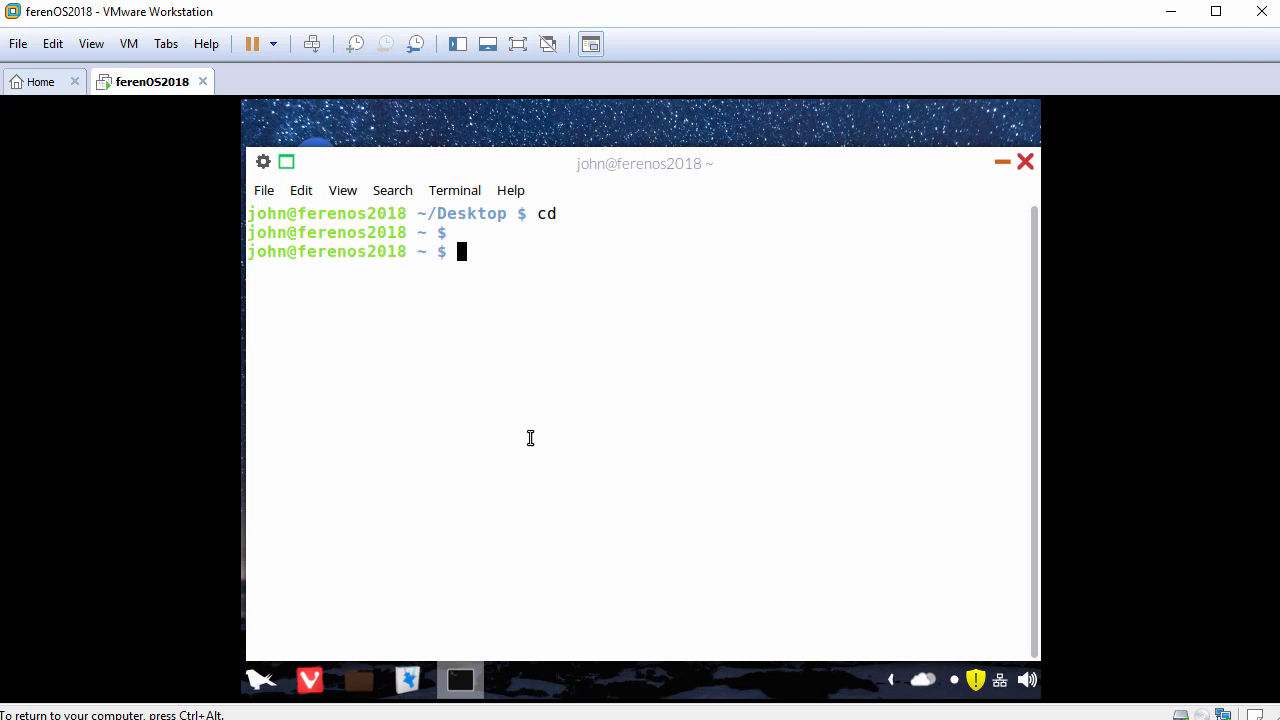
{"action": "type", "text": "whoami"}
Step: Start a root shell with sudo bash, entering the account password
{"action": "key", "text": "Return"}
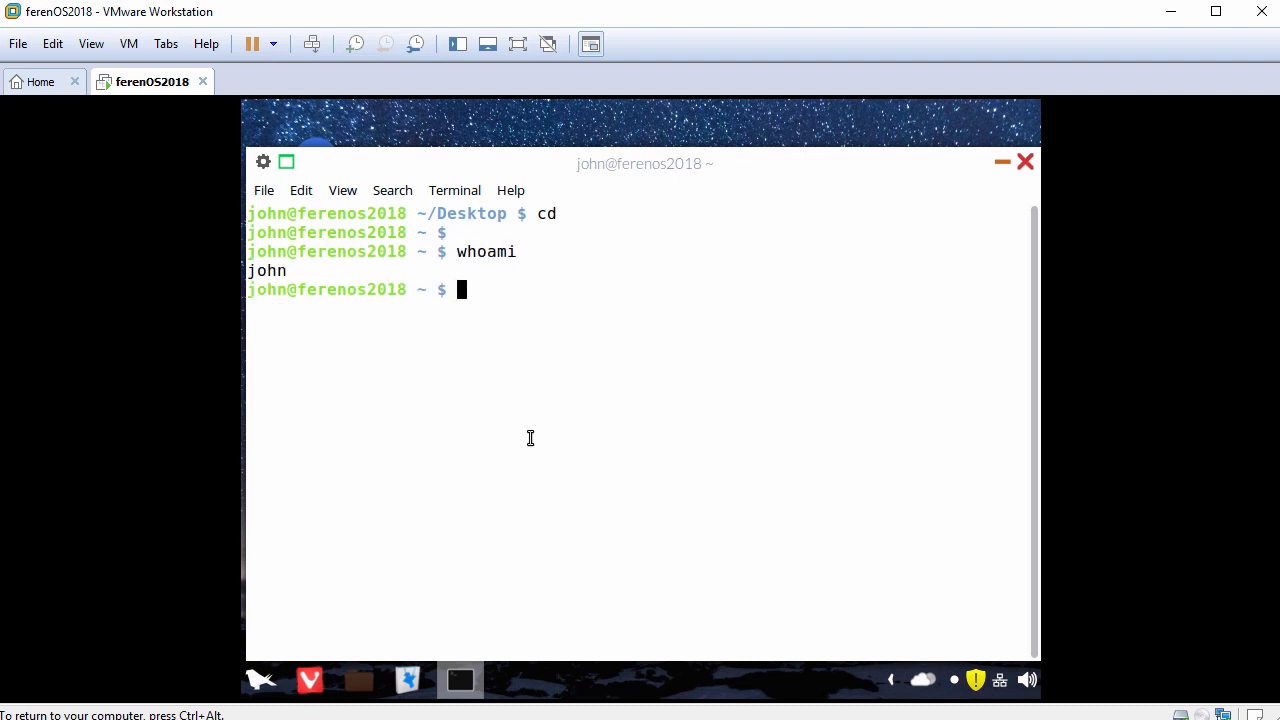
{"action": "key", "text": "Return"}
{"action": "type", "text": "sudo bash"}
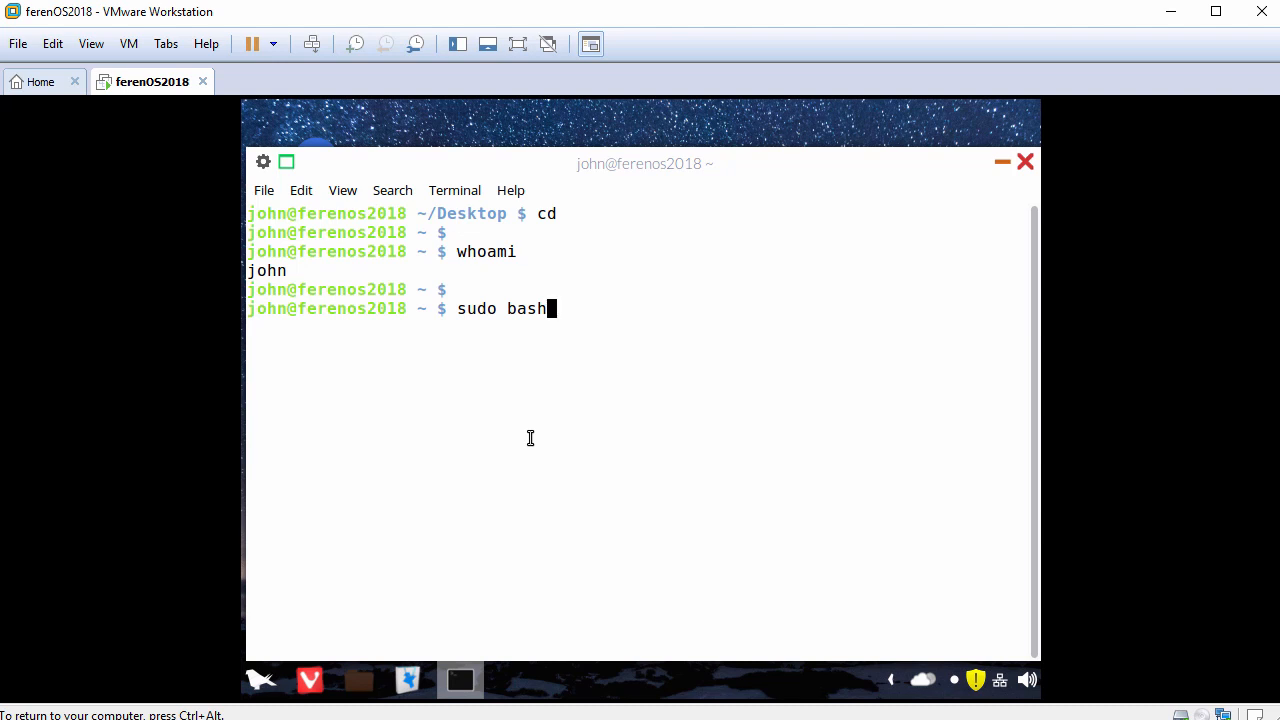
{"action": "key", "text": "Return"}
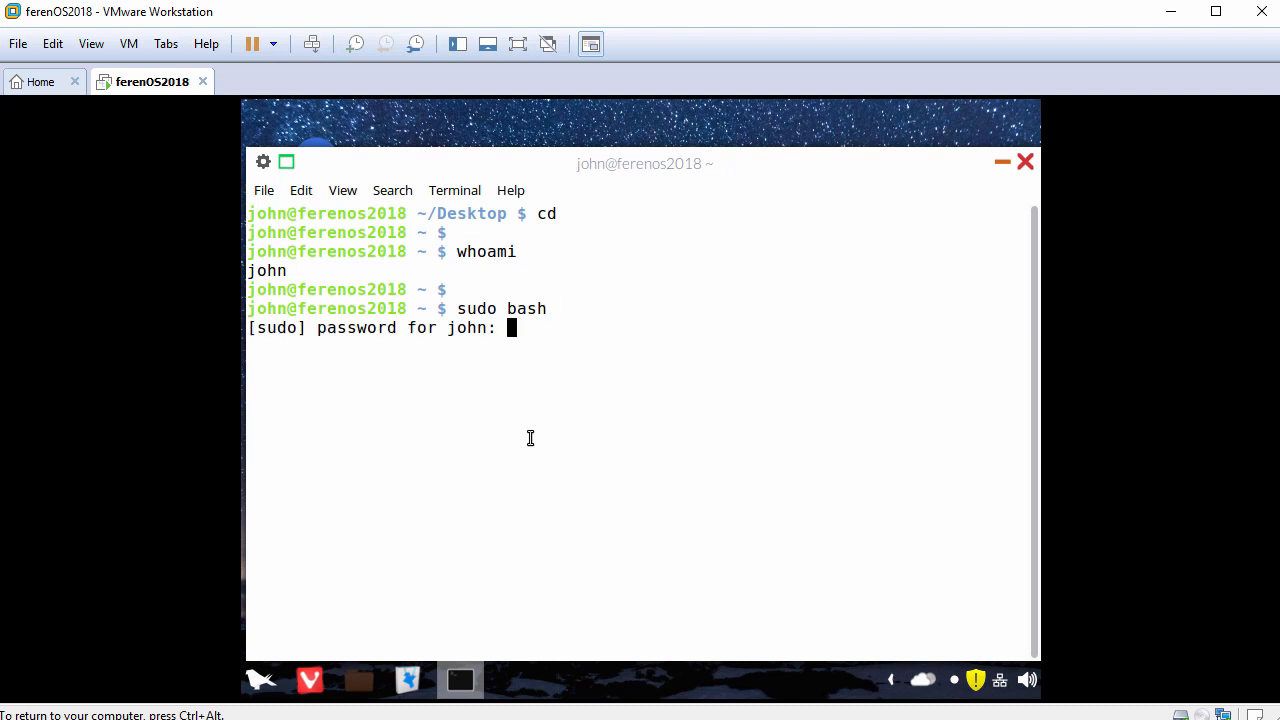
{"action": "key", "text": "Return"}
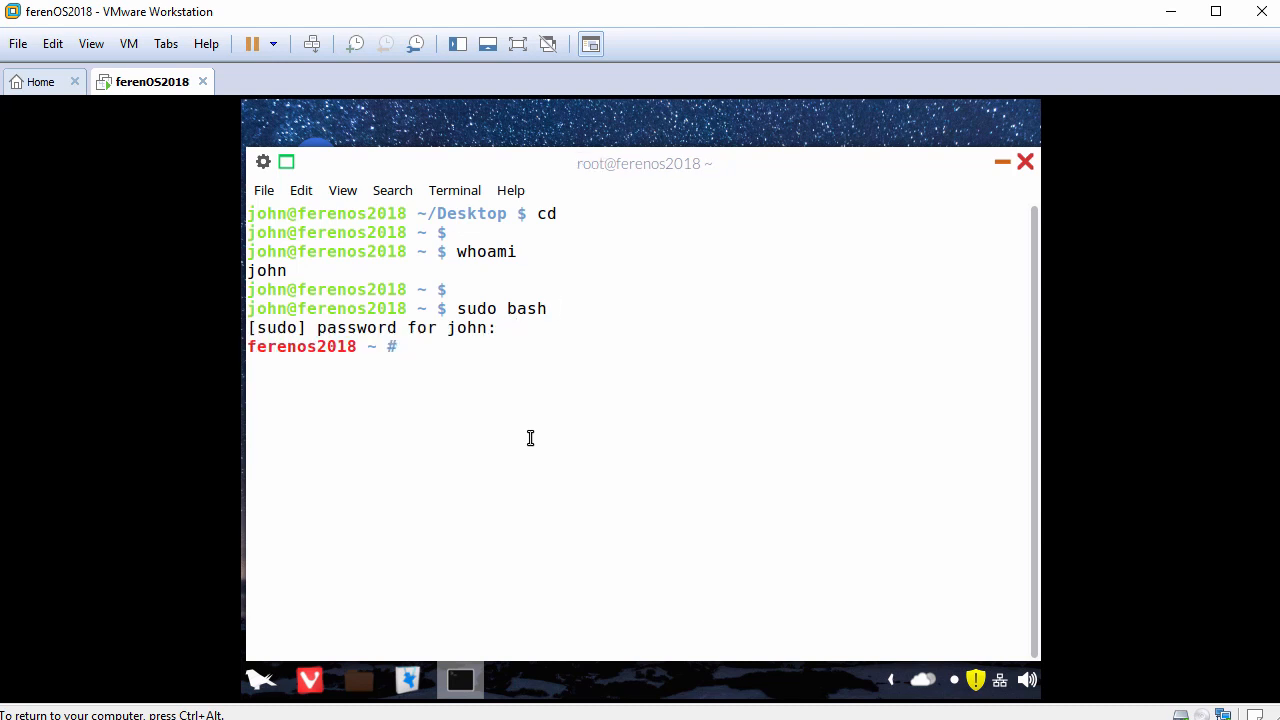
Step: Check the account of the root shell with whoami
{"action": "key", "text": "Return"}
{"action": "type", "text": "whoami"}
{"action": "key", "text": "Return"}
{"action": "key", "text": "Return"}
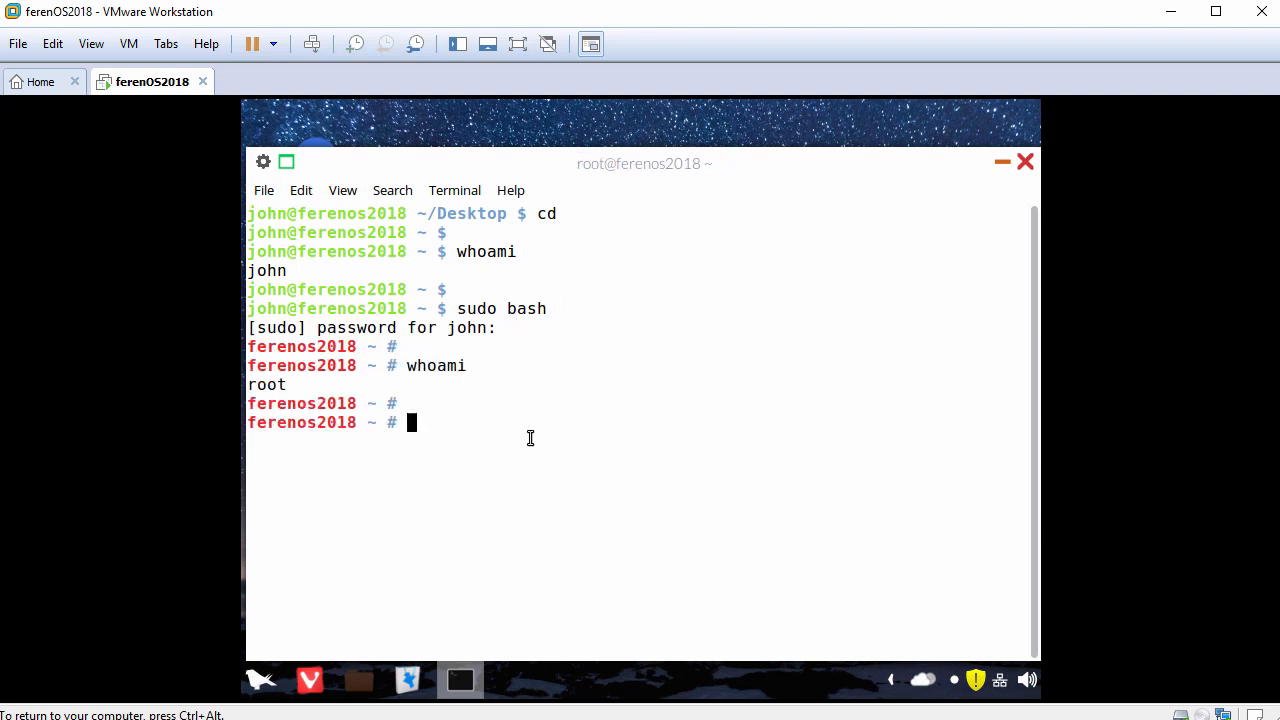
{"action": "type", "text": "ping -c 3 www.google.com"}
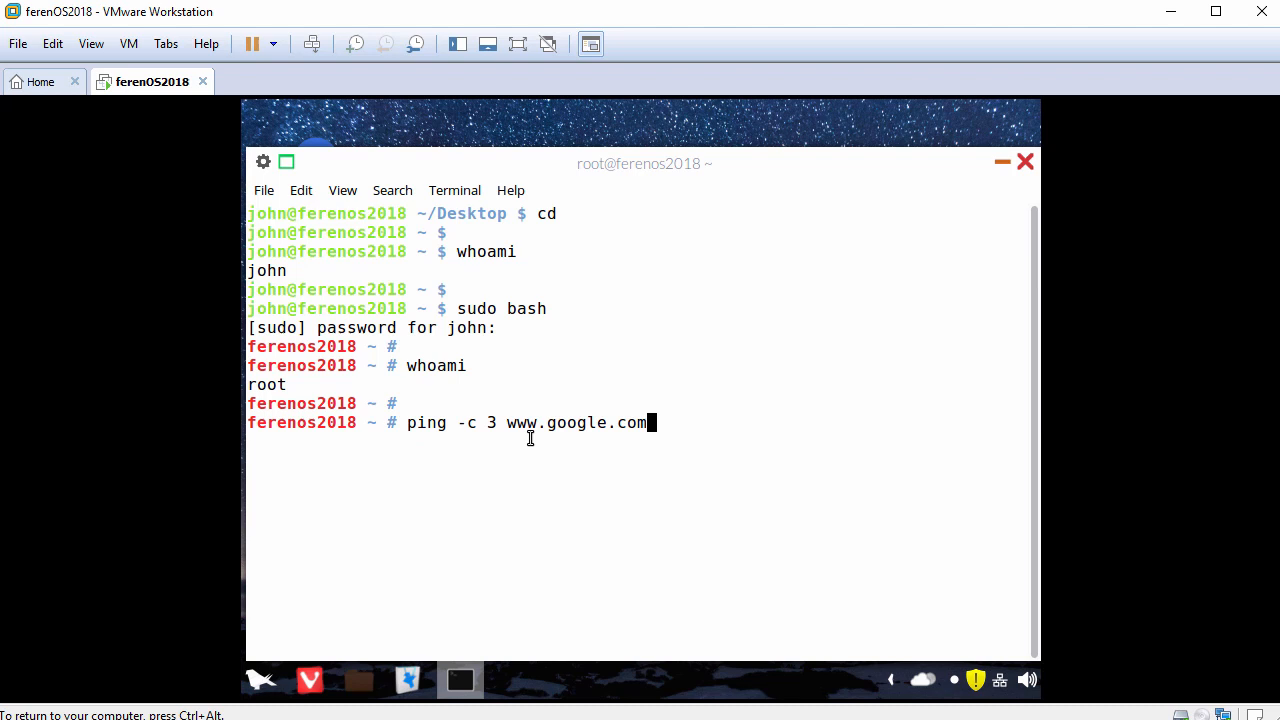
{"action": "key", "text": "Return"}
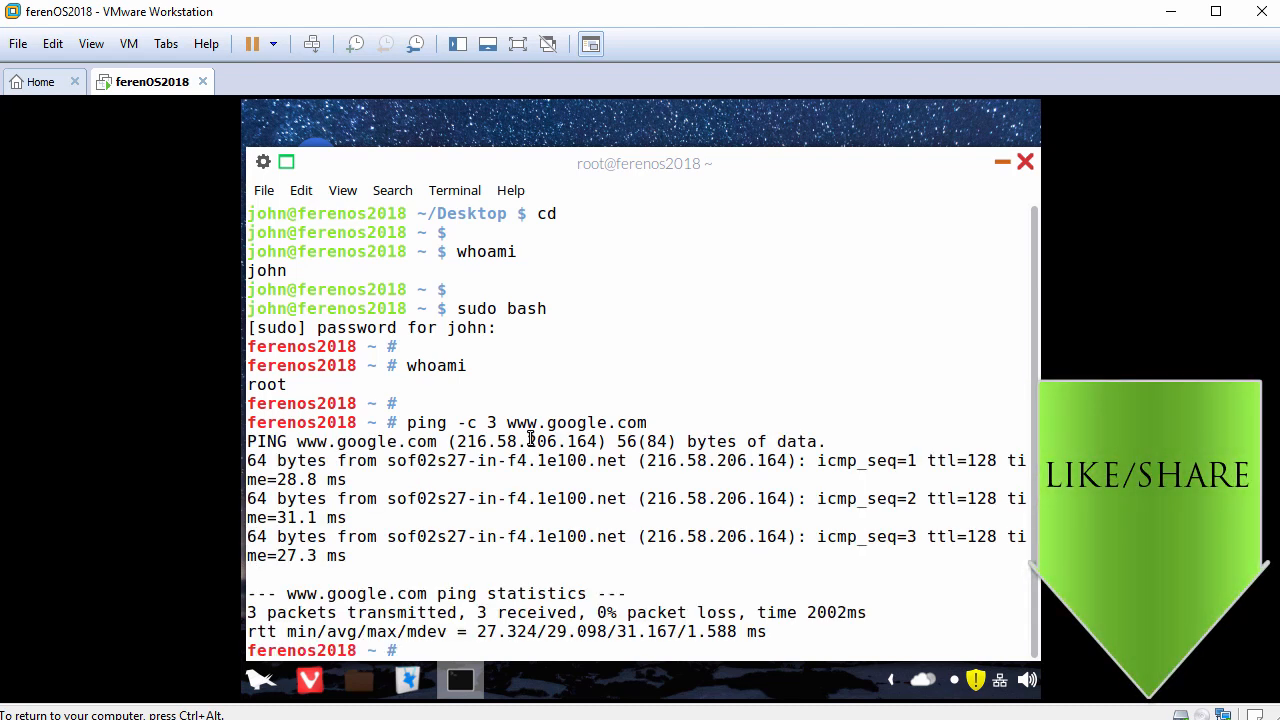
Step: Update the package lists by running apt update in the root shell
{"action": "key", "text": "Return"}
{"action": "type", "text": "apt update"}
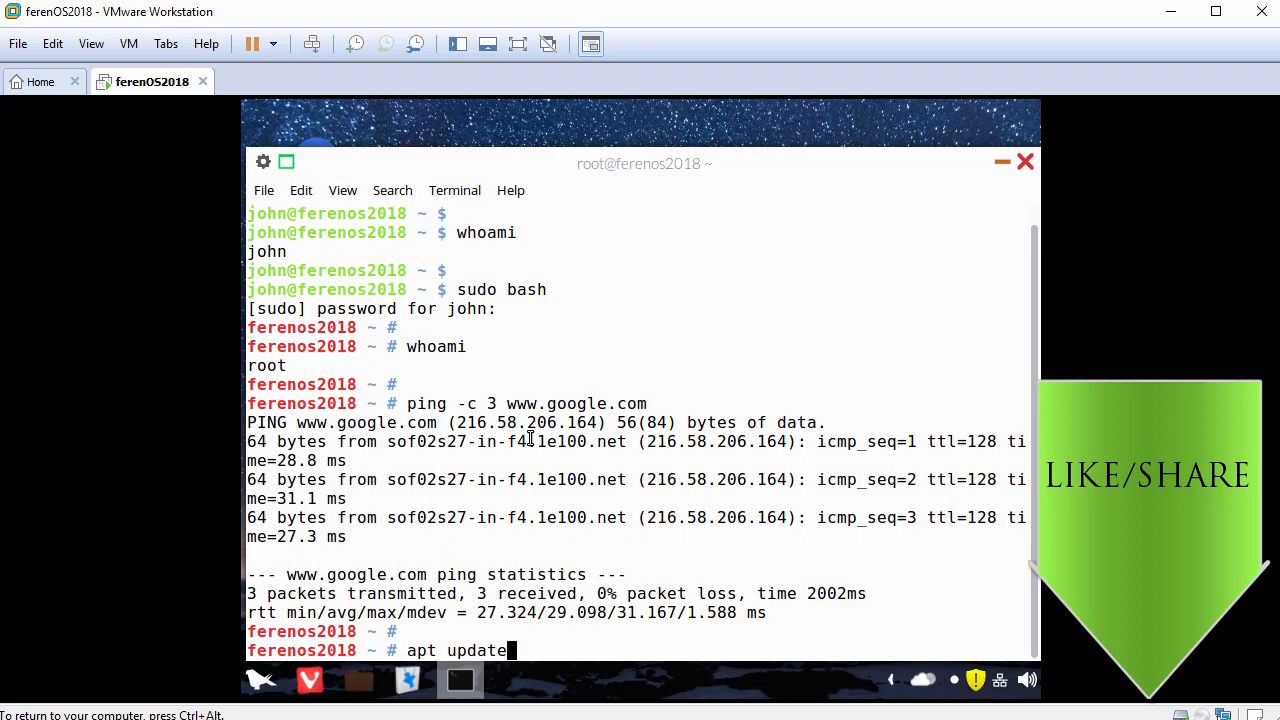
{"action": "key", "text": "Return"}
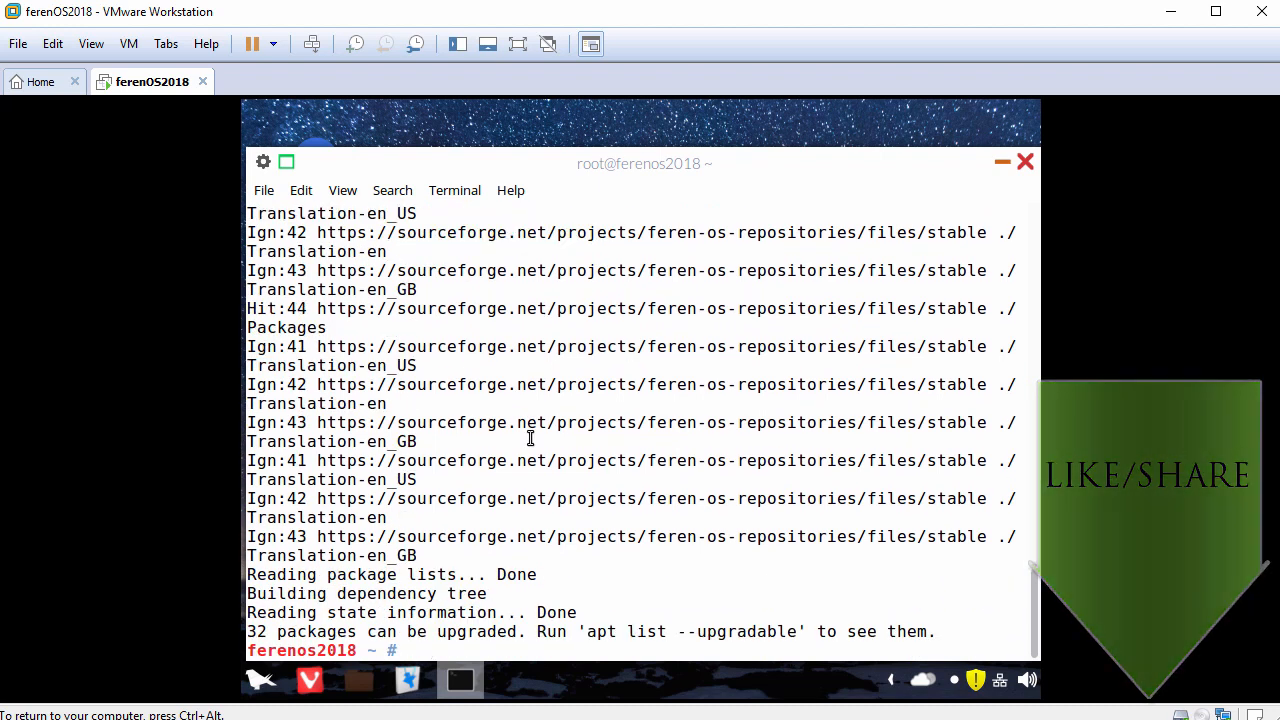
Step: Search the package repositories for VMware guest tools with apt search open-vm-tools
{"action": "key", "text": "Return"}
{"action": "type", "text": "apt sea"}
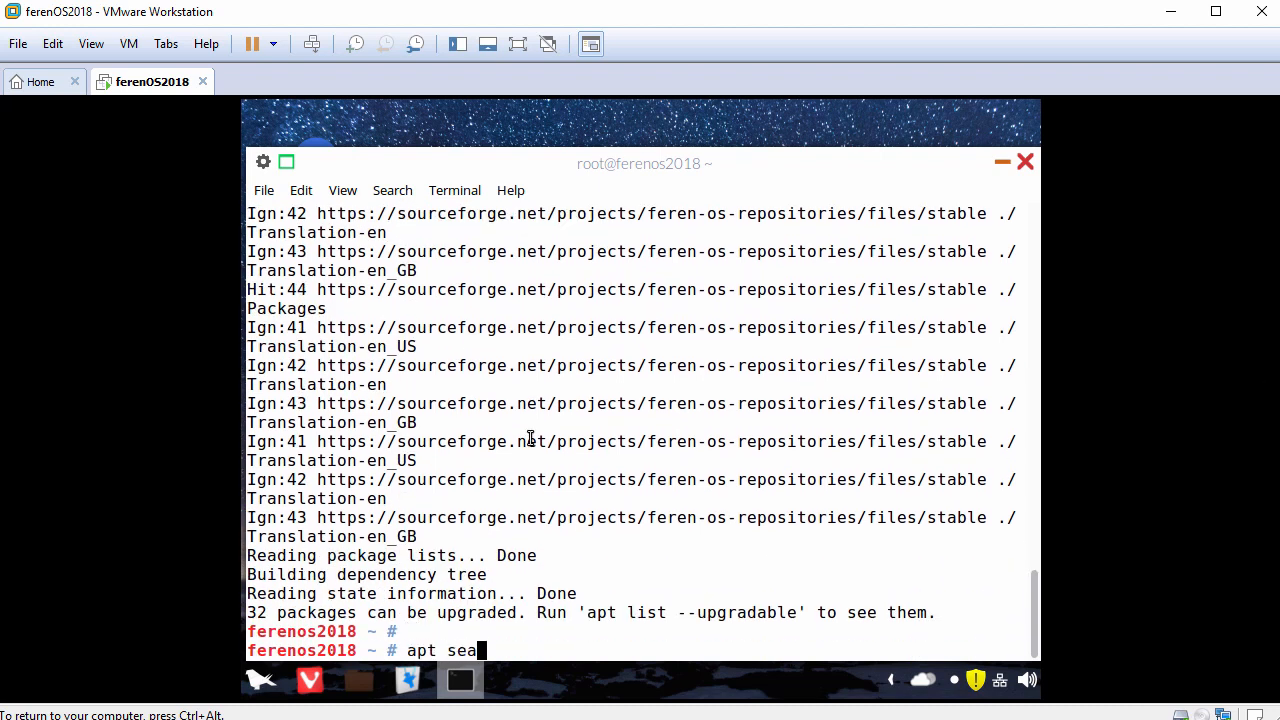
{"action": "type", "text": "rch open-vm-tools"}
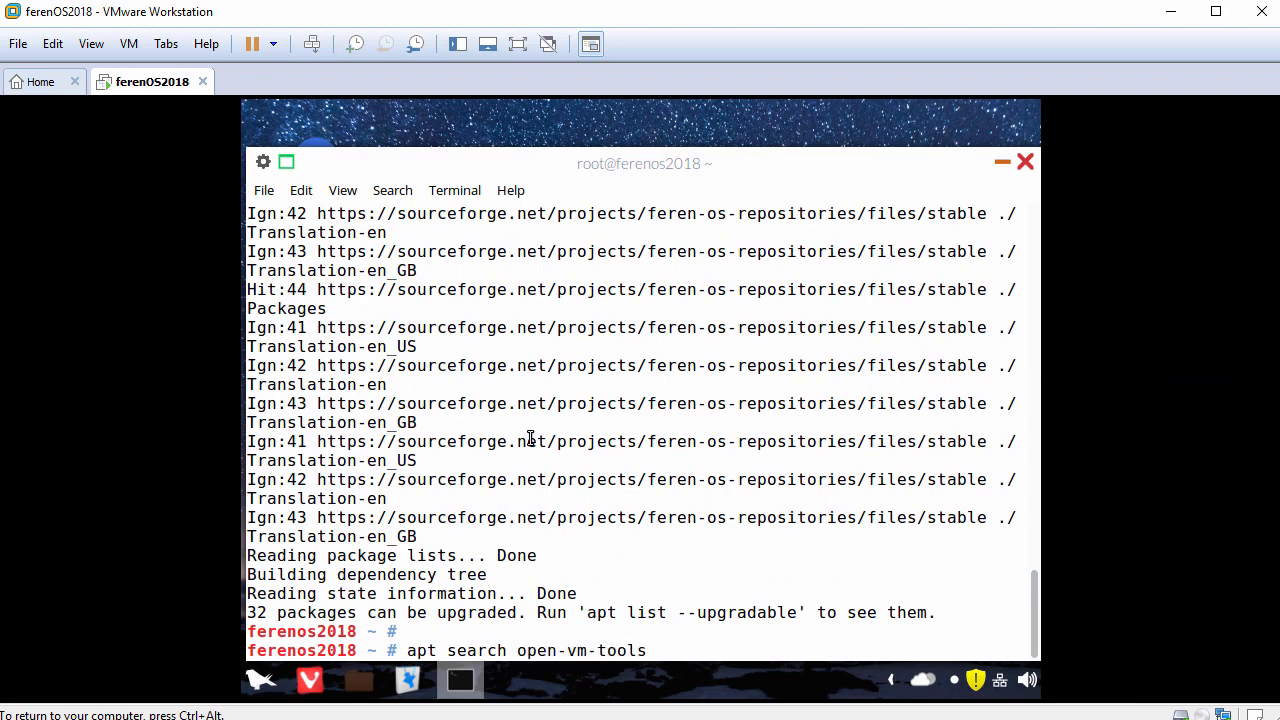
{"action": "key", "text": "Return"}
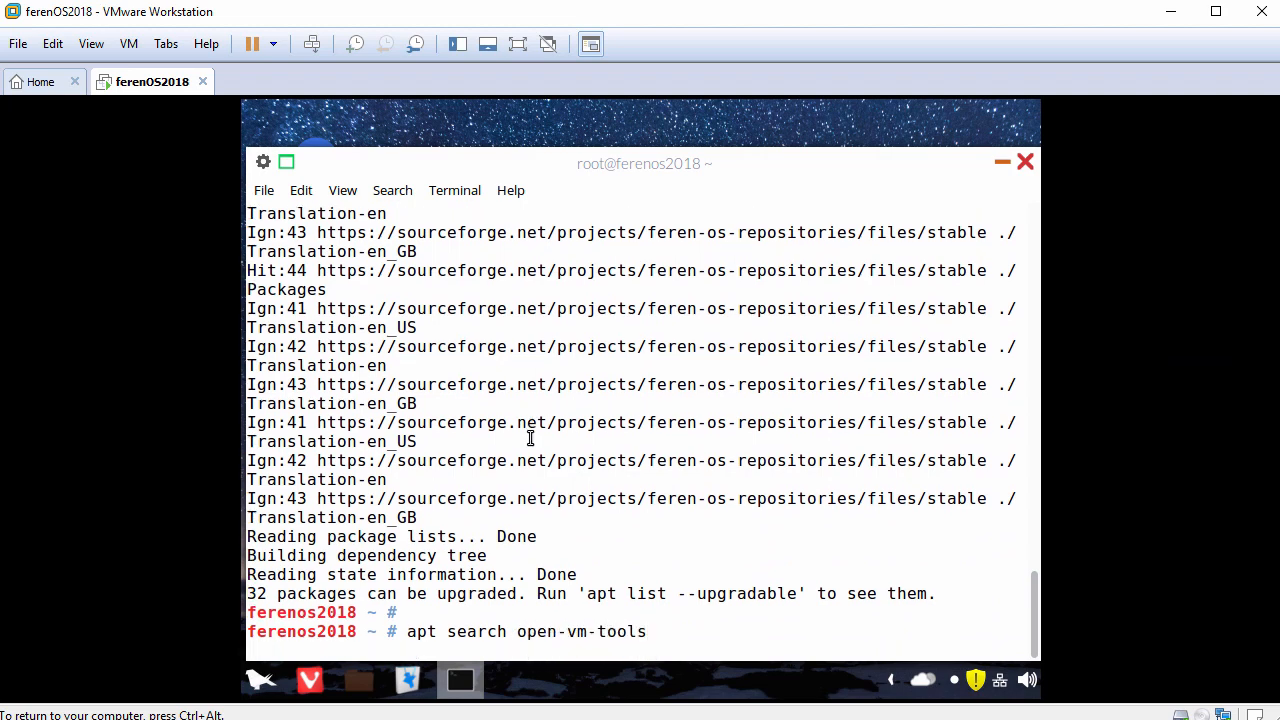
Step: Install the desktop guest tools by running apt install open-vm-tools-desktop and answering y to continue
{"action": "key", "text": "Return"}
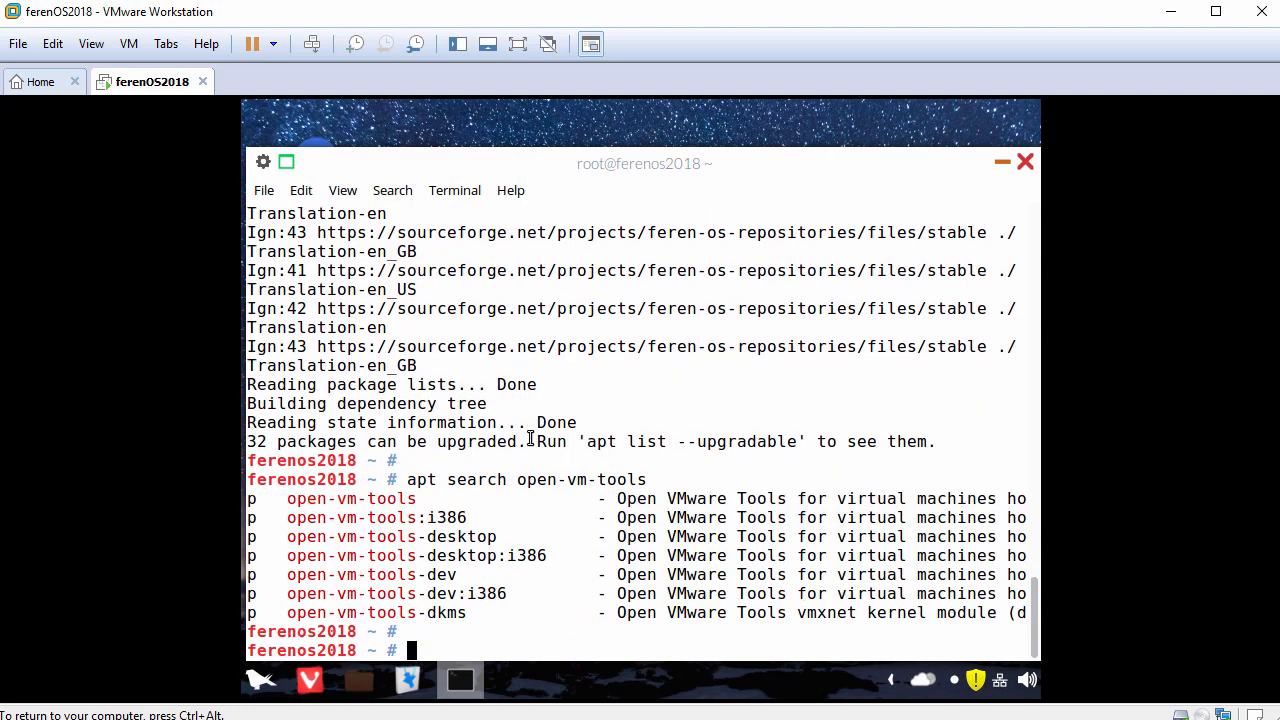
{"action": "type", "text": "apt install "}
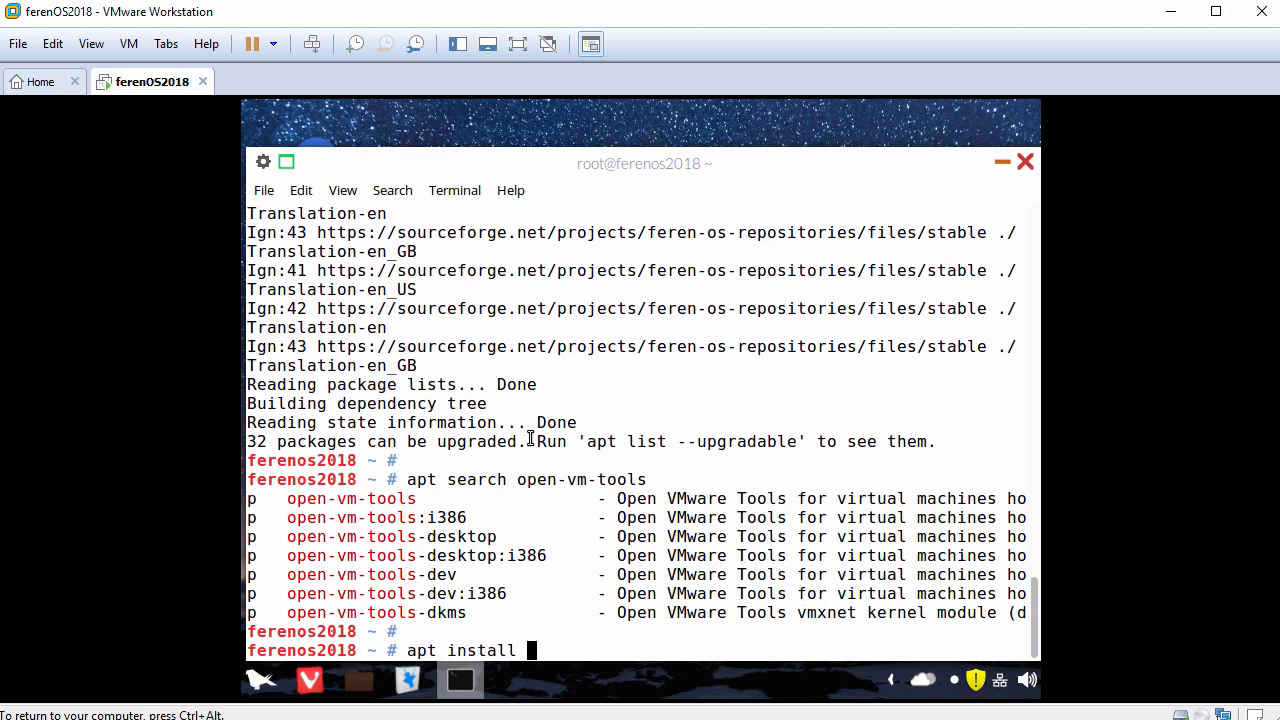
{"action": "type", "text": "open-vm-tools-desktop"}
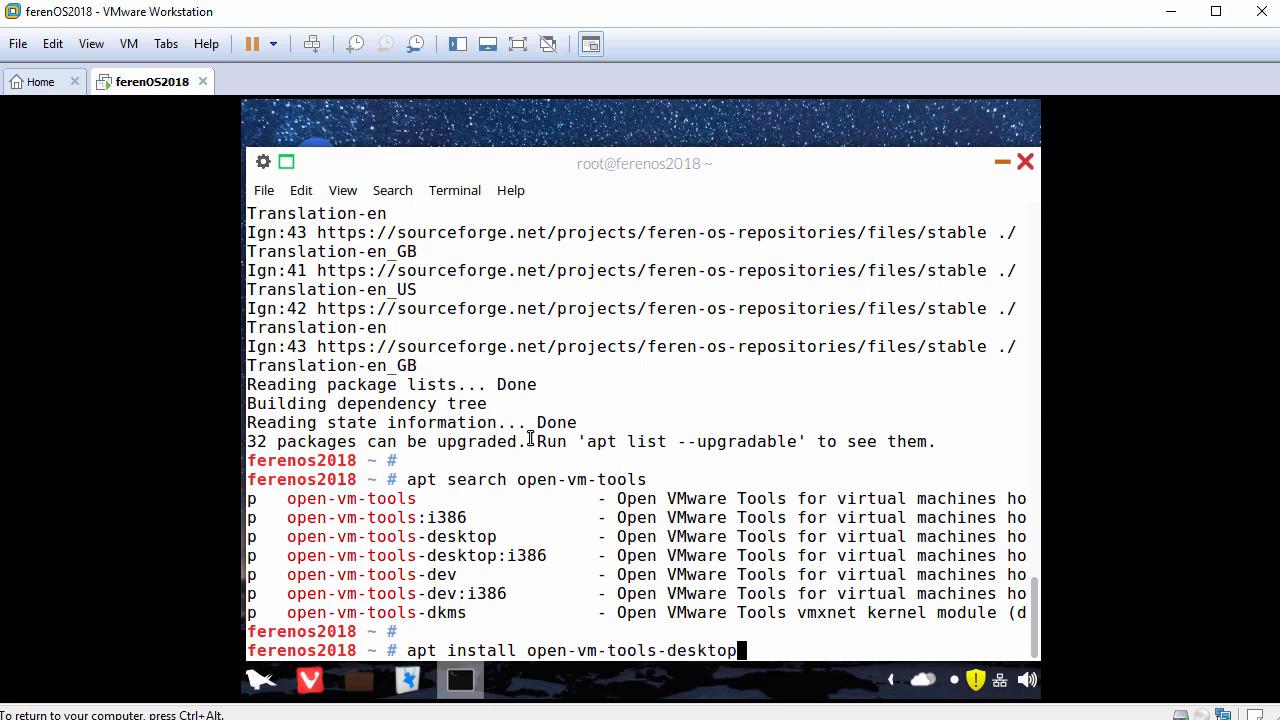
{"action": "key", "text": "Return"}
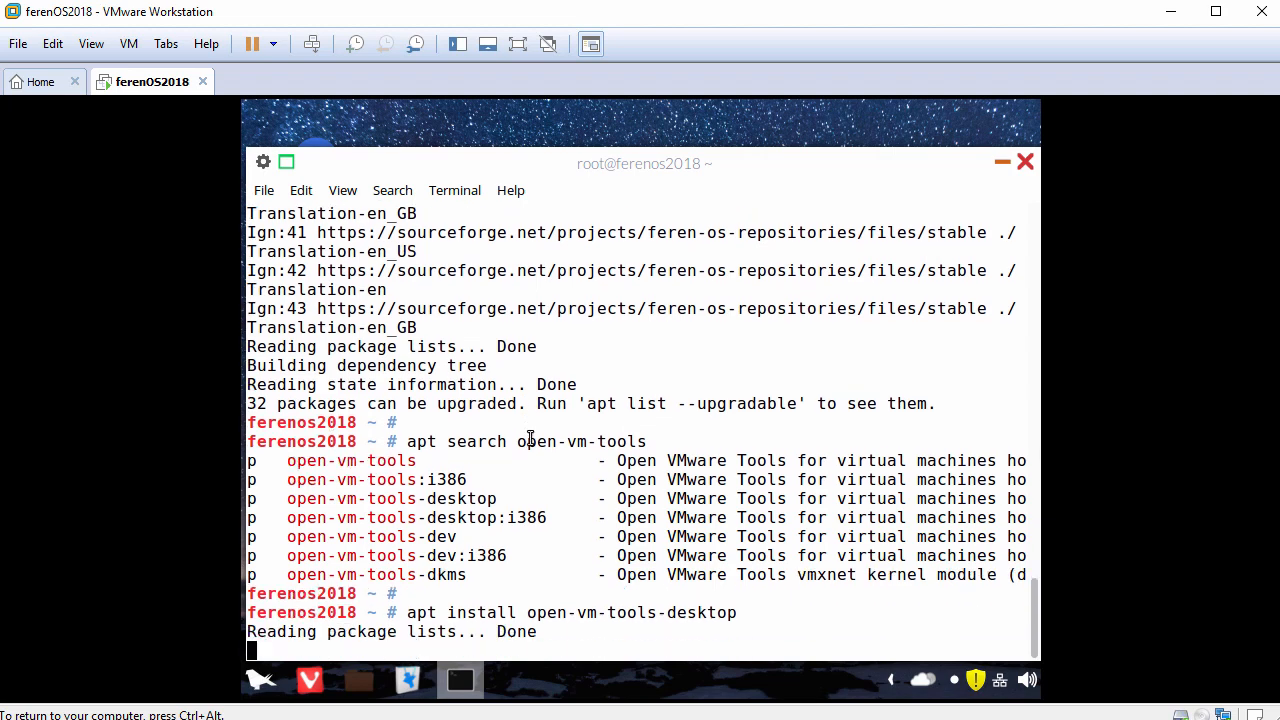
{"action": "type", "text": "y"}
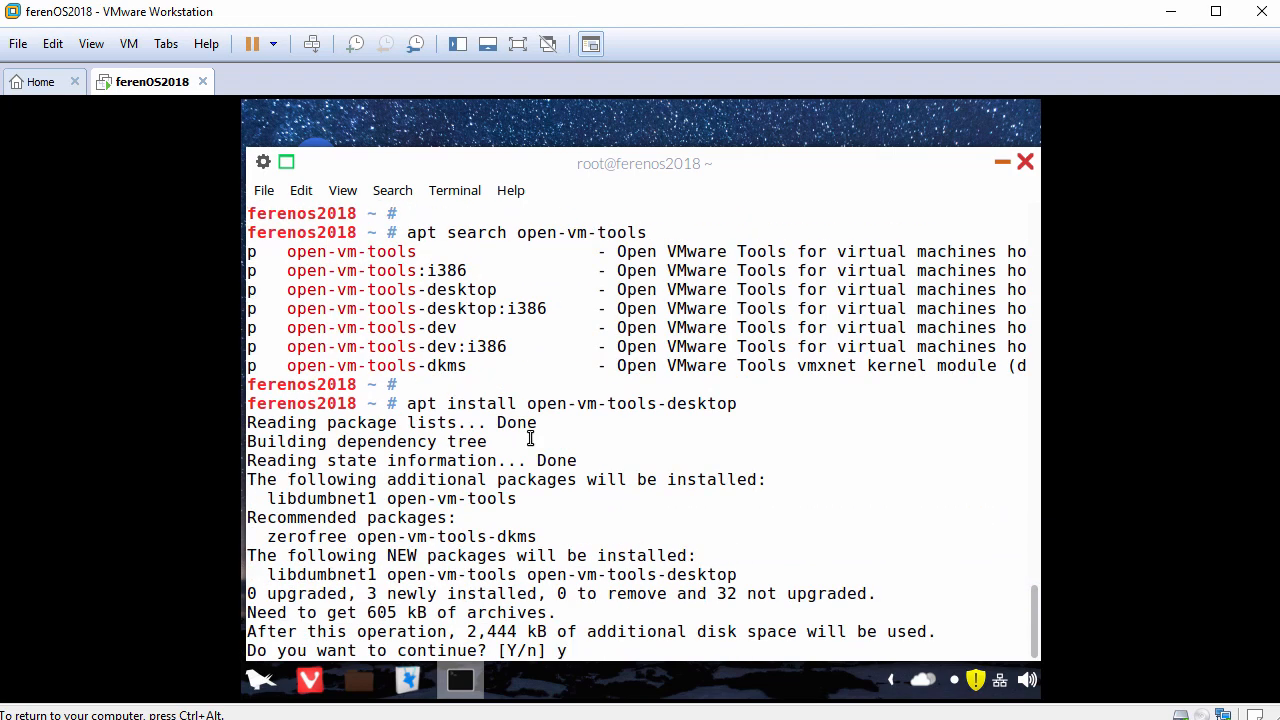
{"action": "key", "text": "Return"}
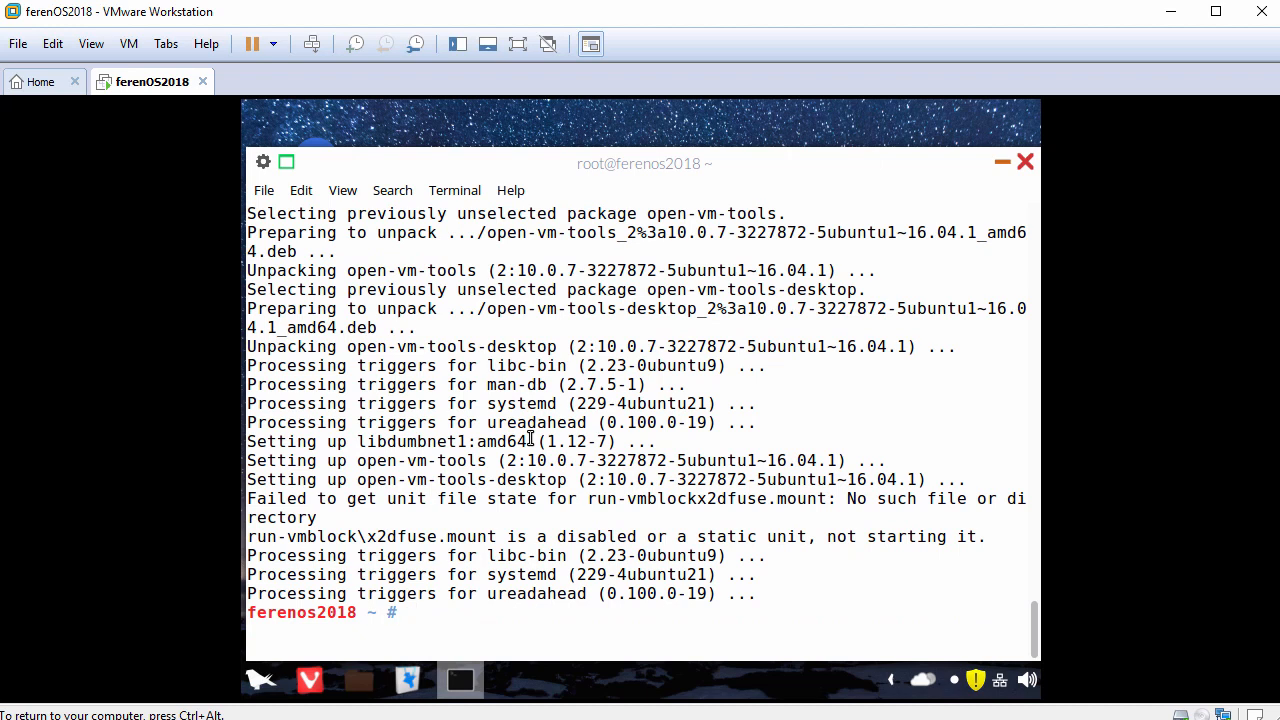
Step: Reboot the virtual machine from the root shell and log back in with the account password
{"action": "key", "text": "Return"}
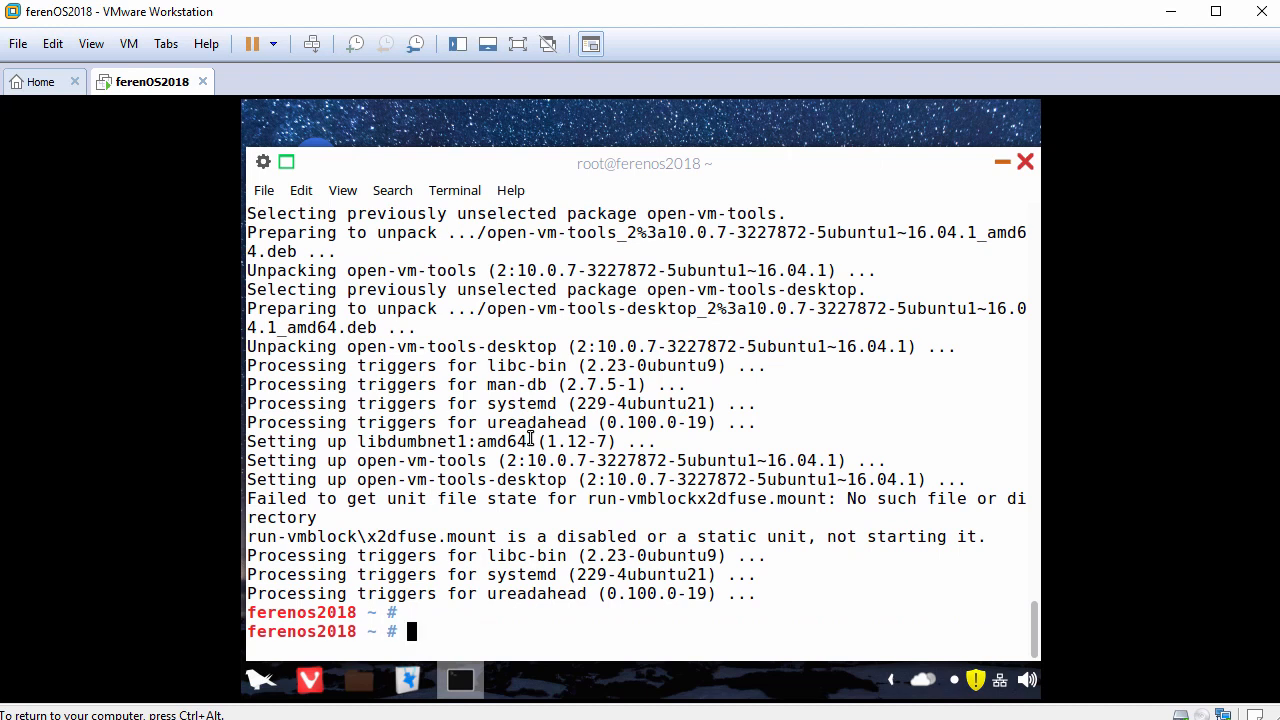
{"action": "type", "text": "reboot"}
{"action": "key", "text": "Return"}
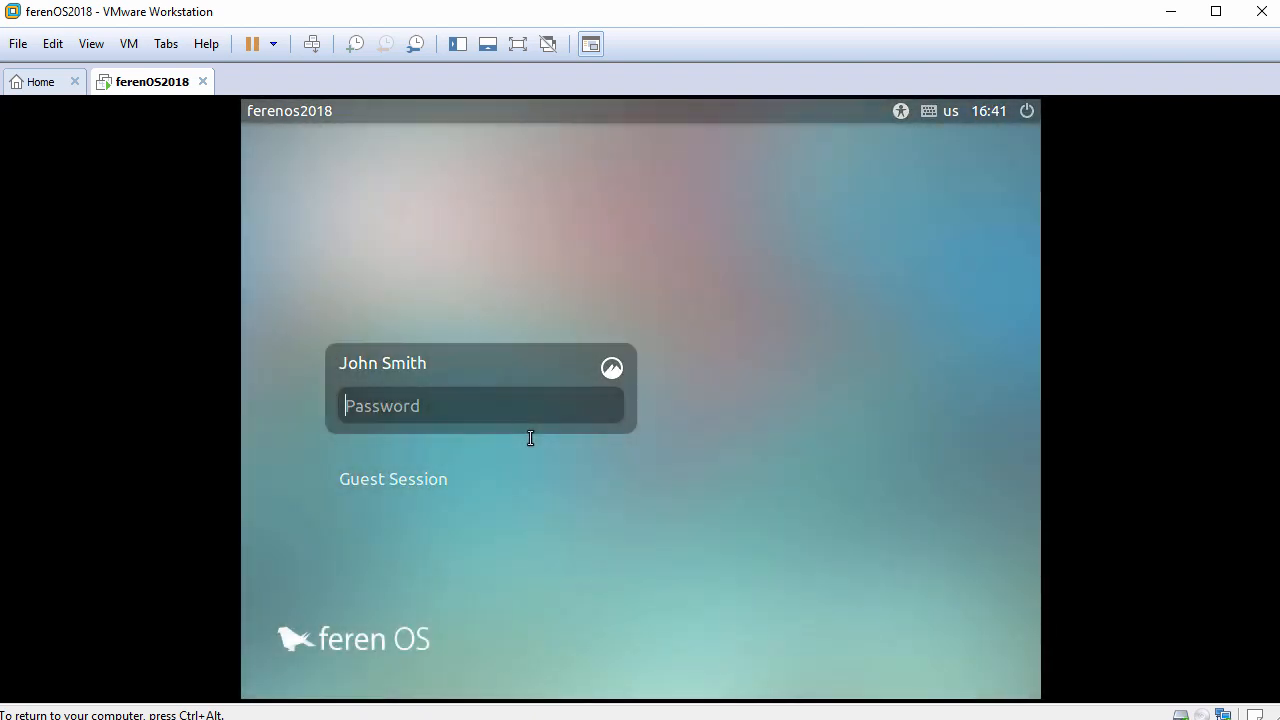
{"action": "type", "text": "**********"}
{"action": "key", "text": "Return"}
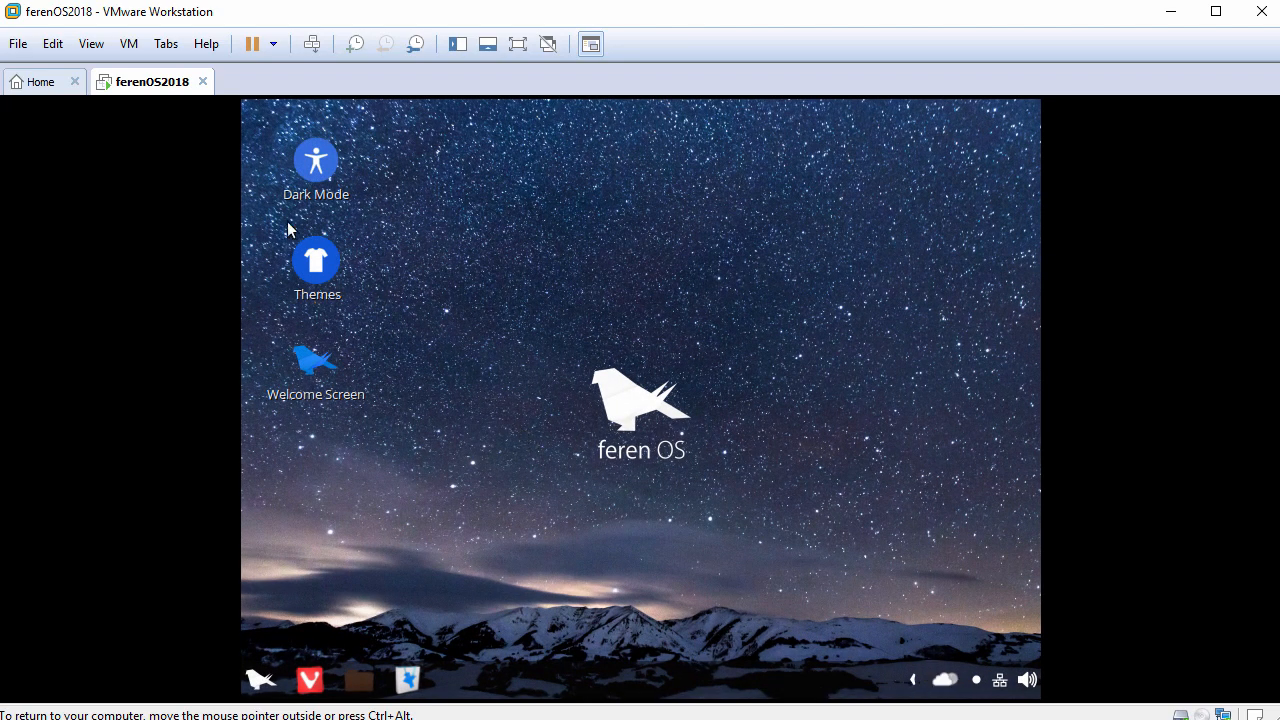
Step: Fit the guest display resolution to the current size of the virtual machine window
{"action": "left_click", "coordinate": [92, 44]}
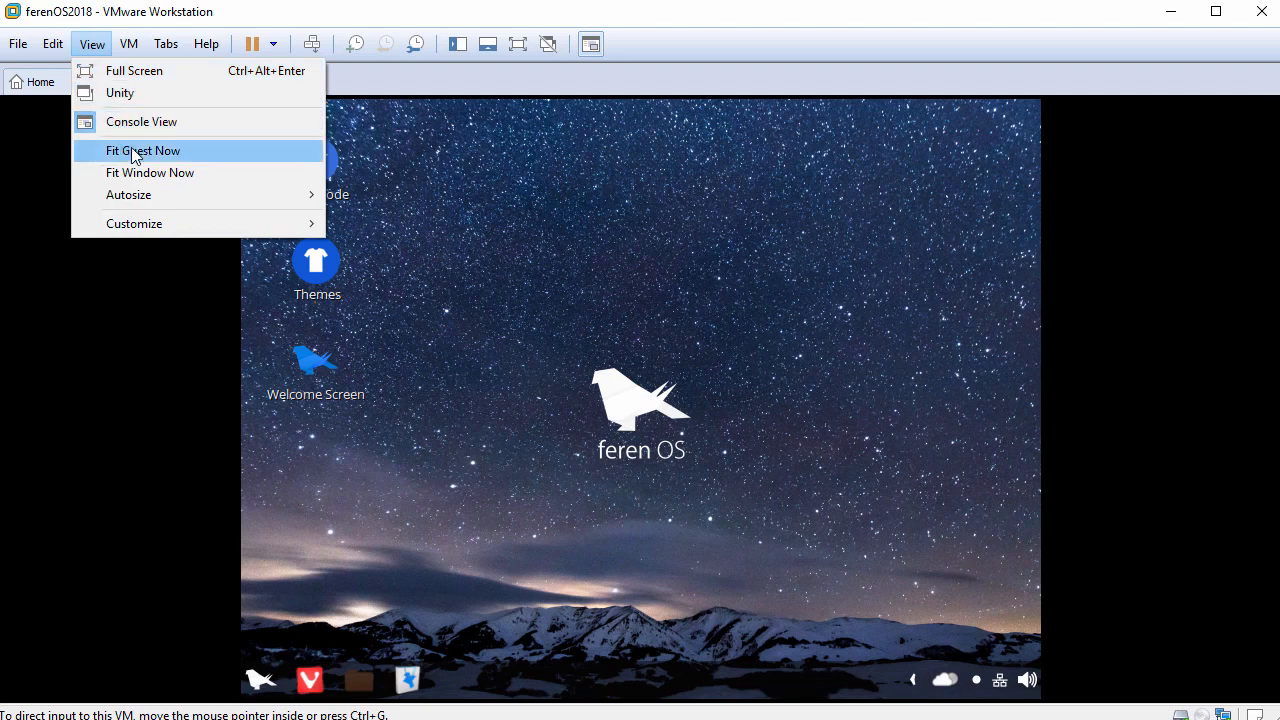
{"action": "left_click", "coordinate": [167, 152]}
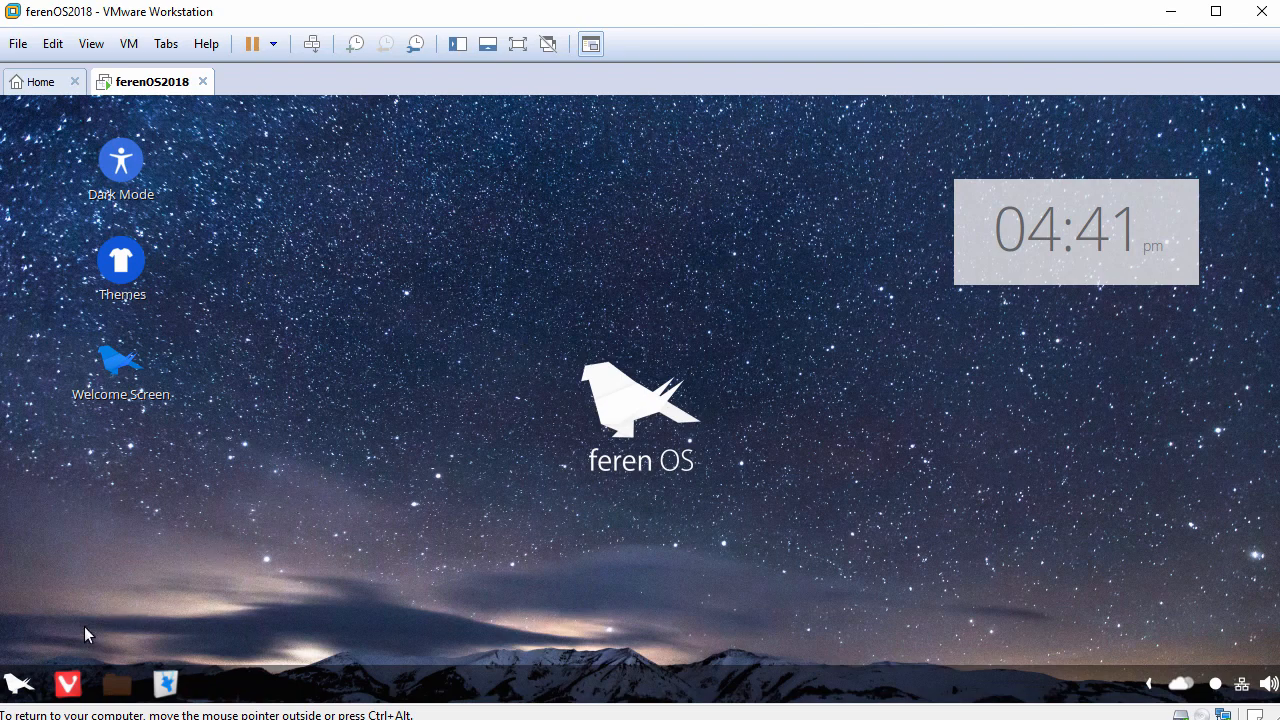
Step: Open the guest's Home folder and paste FileFromHost.txt, copied on the host, into it
{"action": "left_click", "coordinate": [17, 684]}
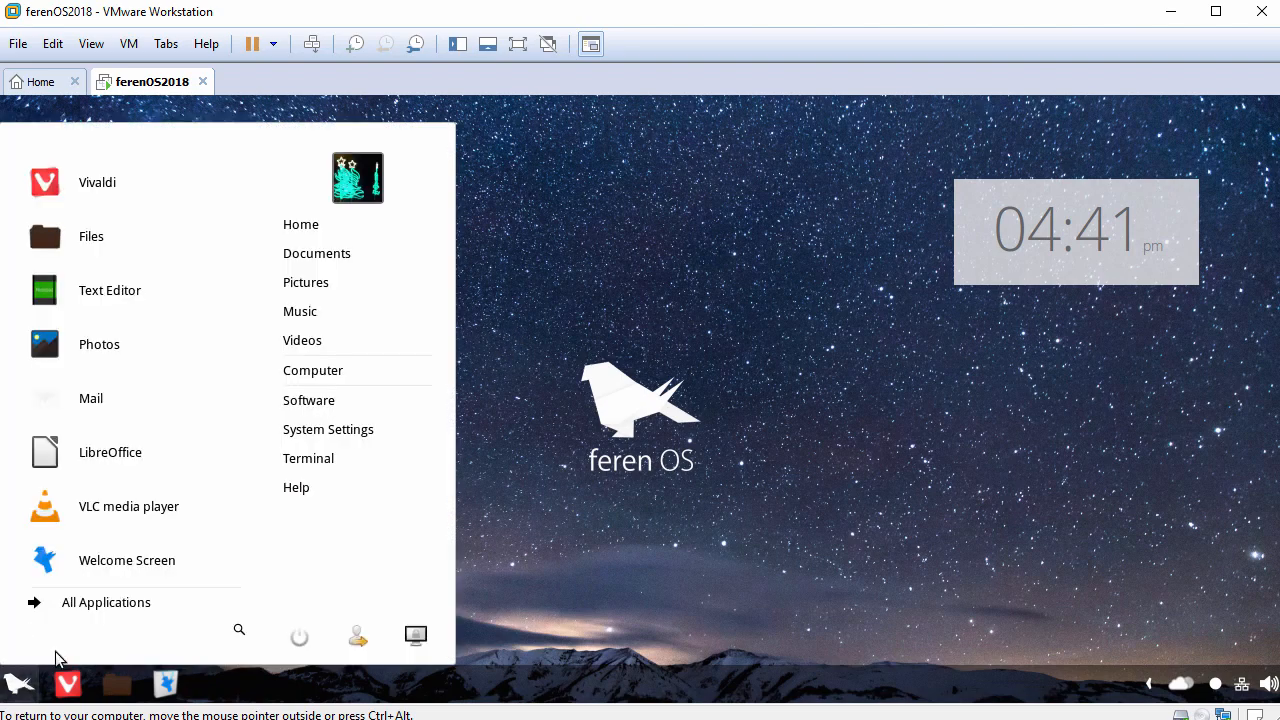
{"action": "left_click", "coordinate": [352, 226]}
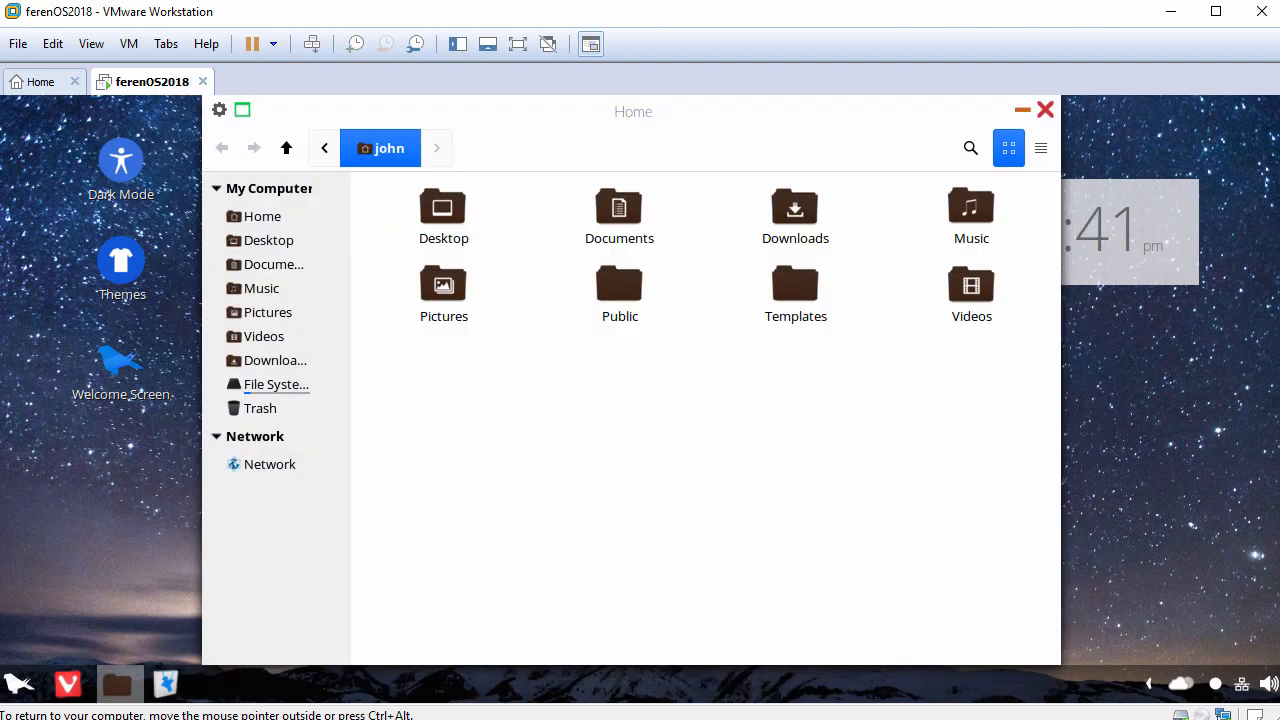
{"action": "right_click", "coordinate": [597, 389]}
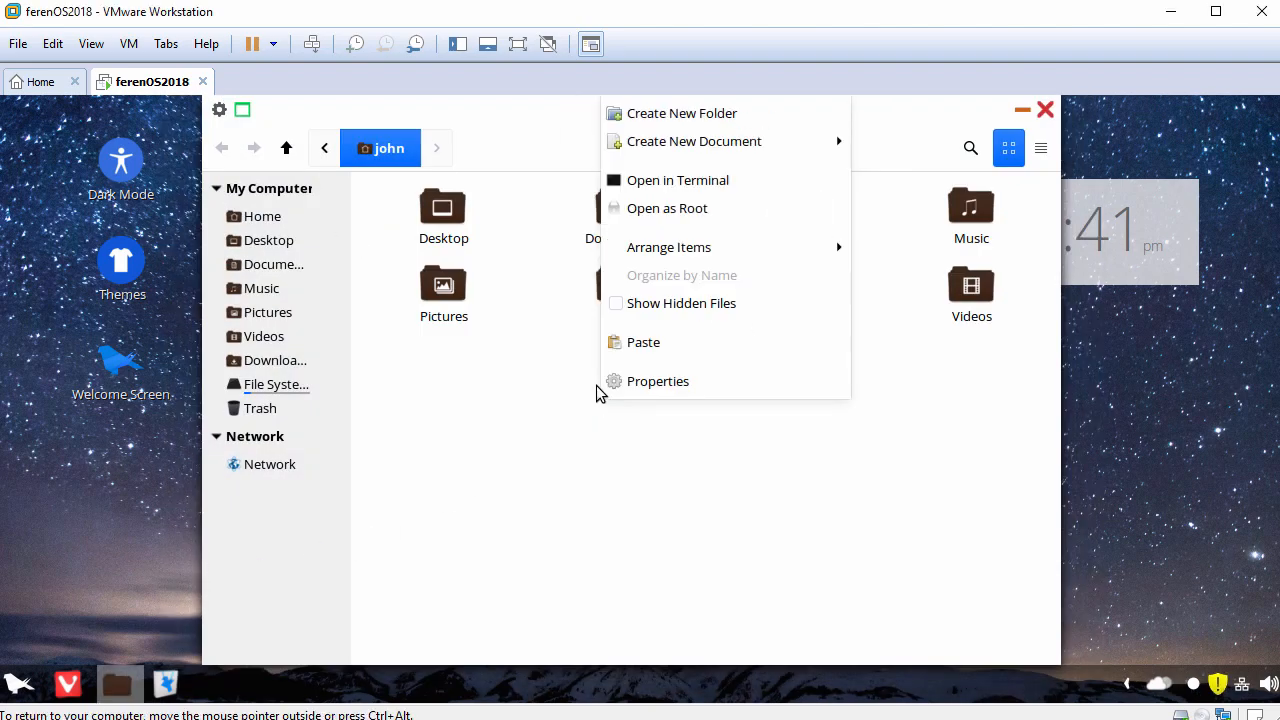
{"action": "left_click", "coordinate": [650, 348]}
{"action": "left_click", "coordinate": [414, 421]}
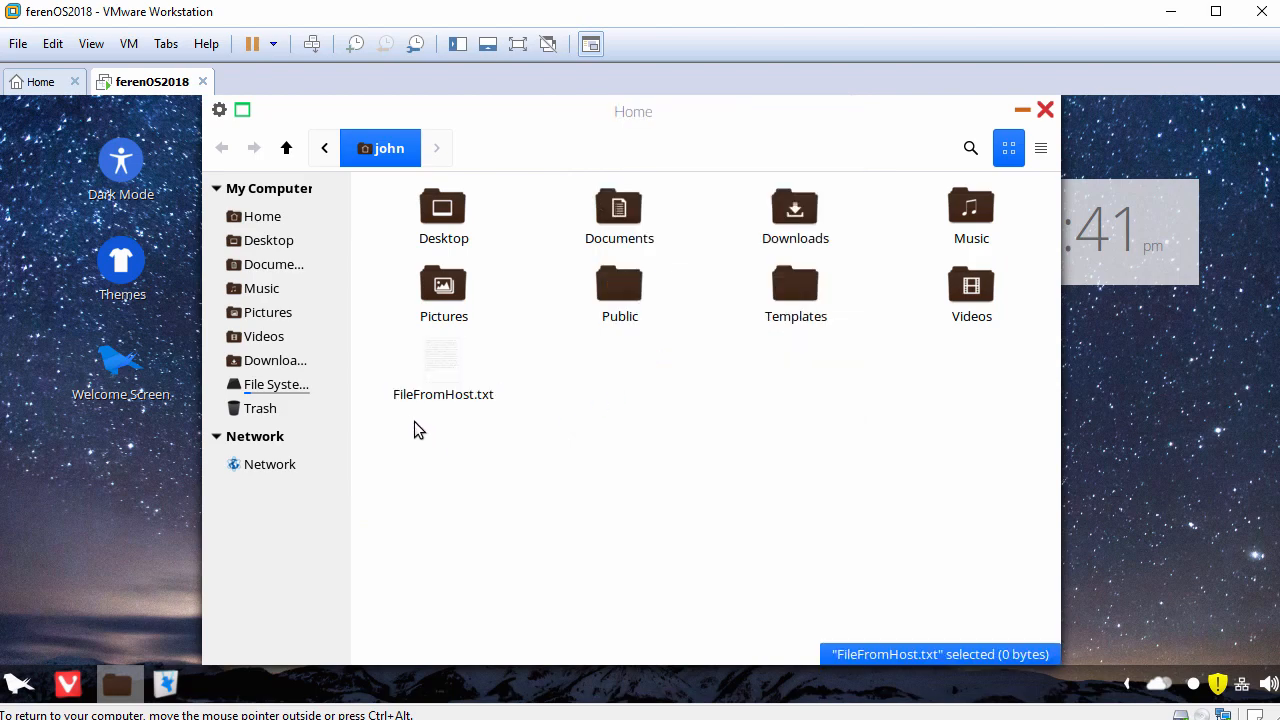
Step: Open FileFromHost.txt and paste the host clipboard text "This text has been copied from the host clipboard" into it
{"action": "double_click", "coordinate": [448, 382]}
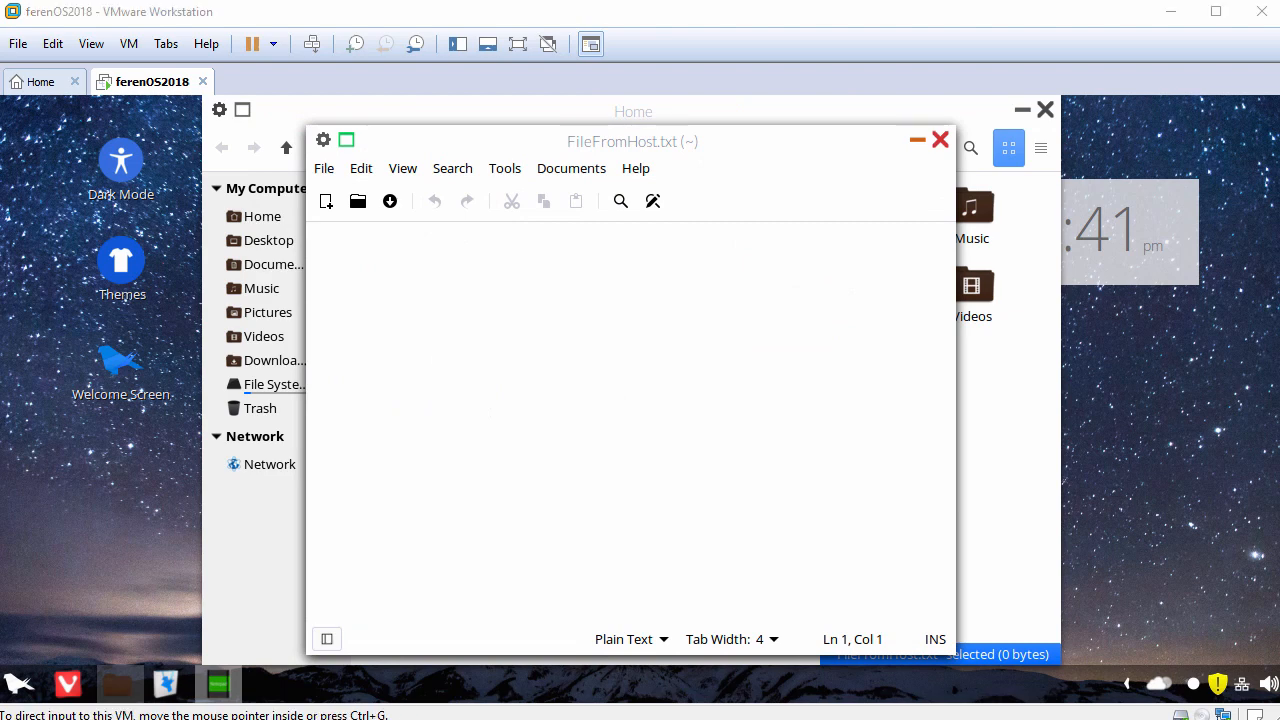
{"action": "right_click", "coordinate": [557, 265]}
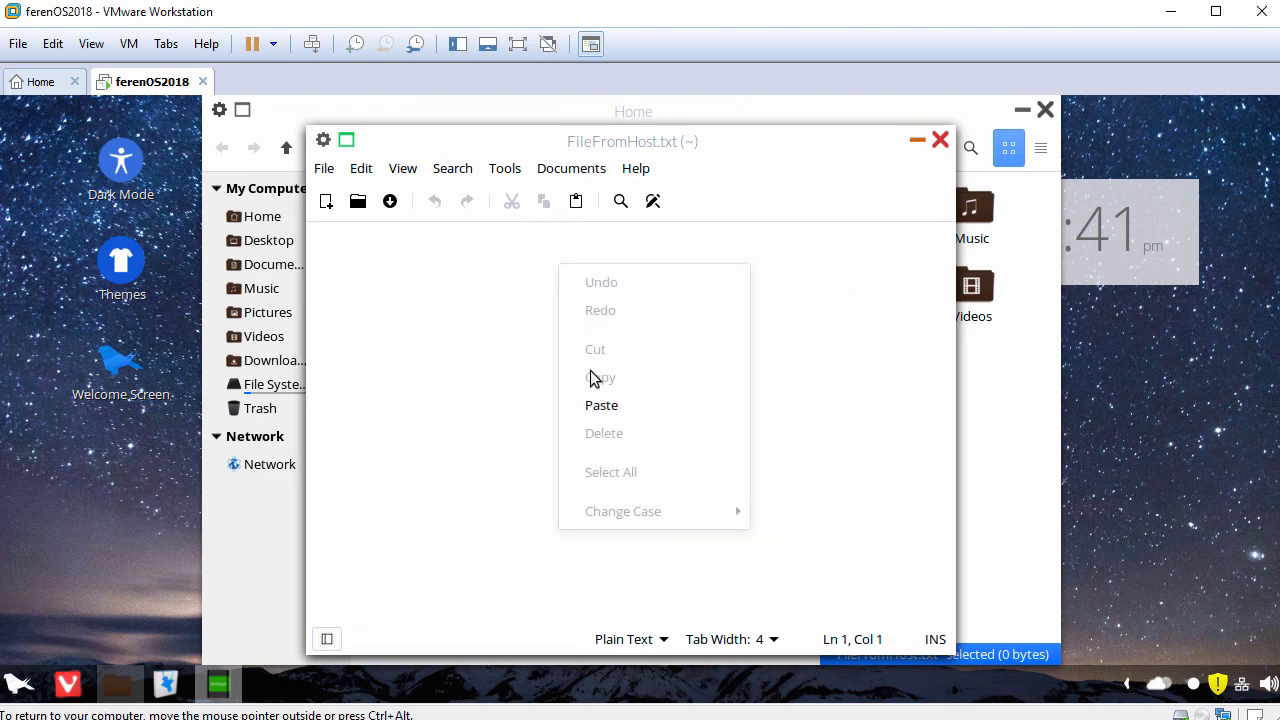
{"action": "left_click", "coordinate": [597, 405]}
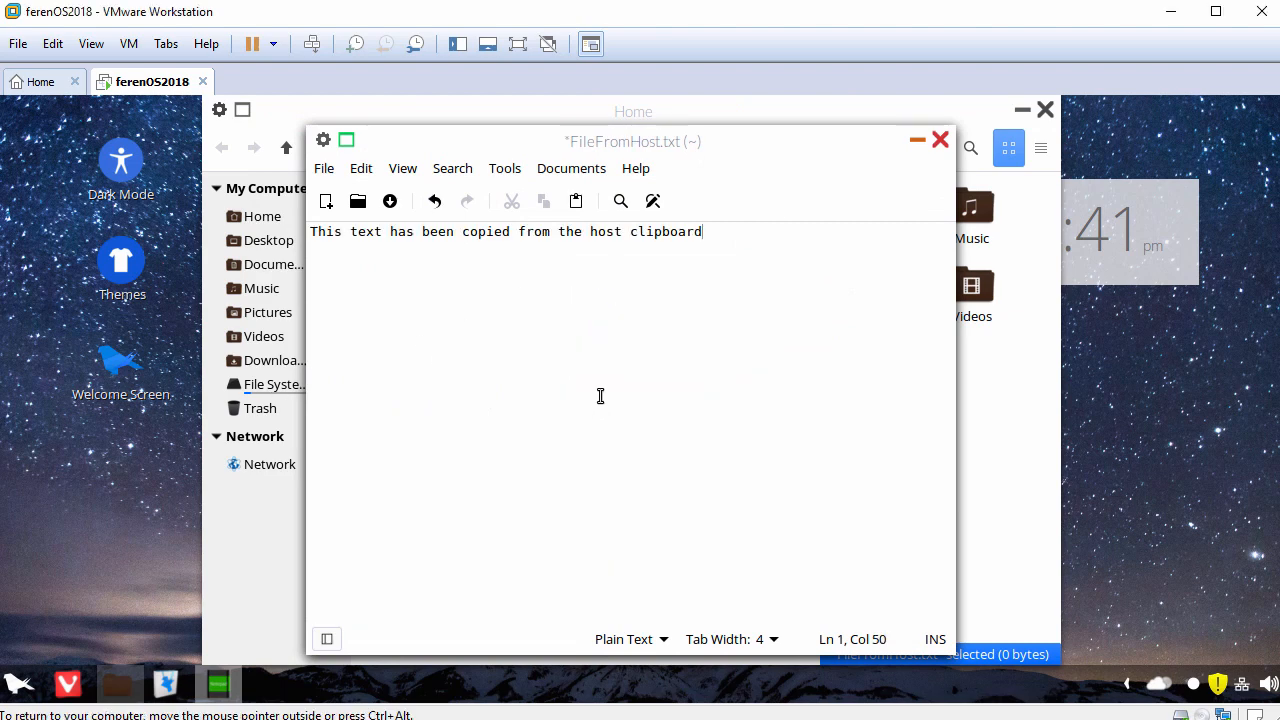
{"action": "scroll", "coordinate": [601, 397], "scroll_direction": "up", "scroll_amount": 1}
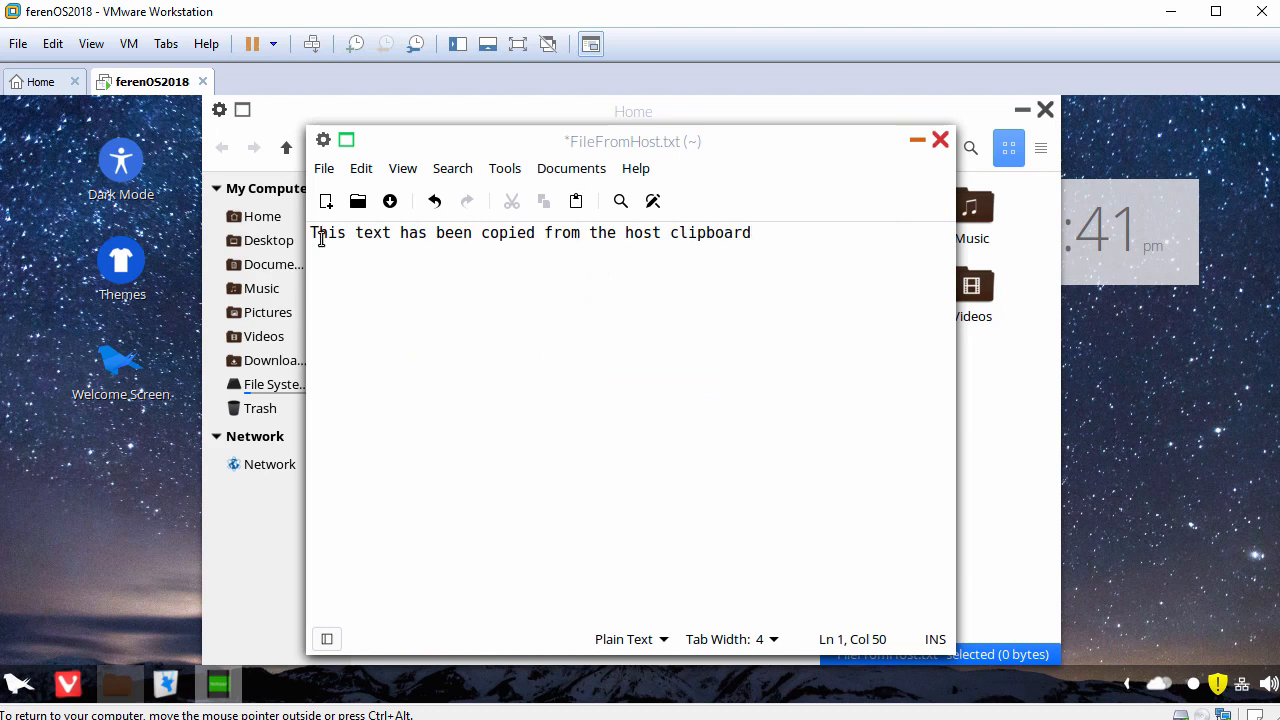
{"action": "left_click_drag", "start_coordinate": [310, 236], "coordinate": [607, 247]}
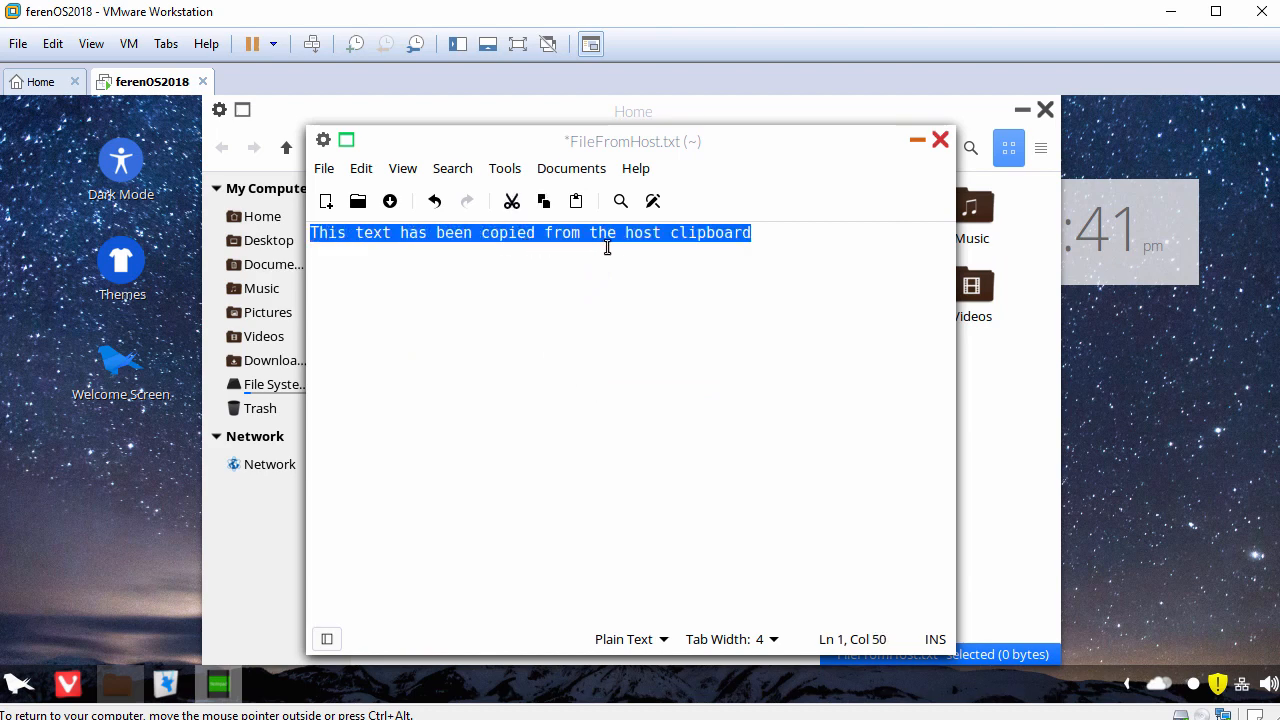
{"action": "left_click", "coordinate": [791, 250]}
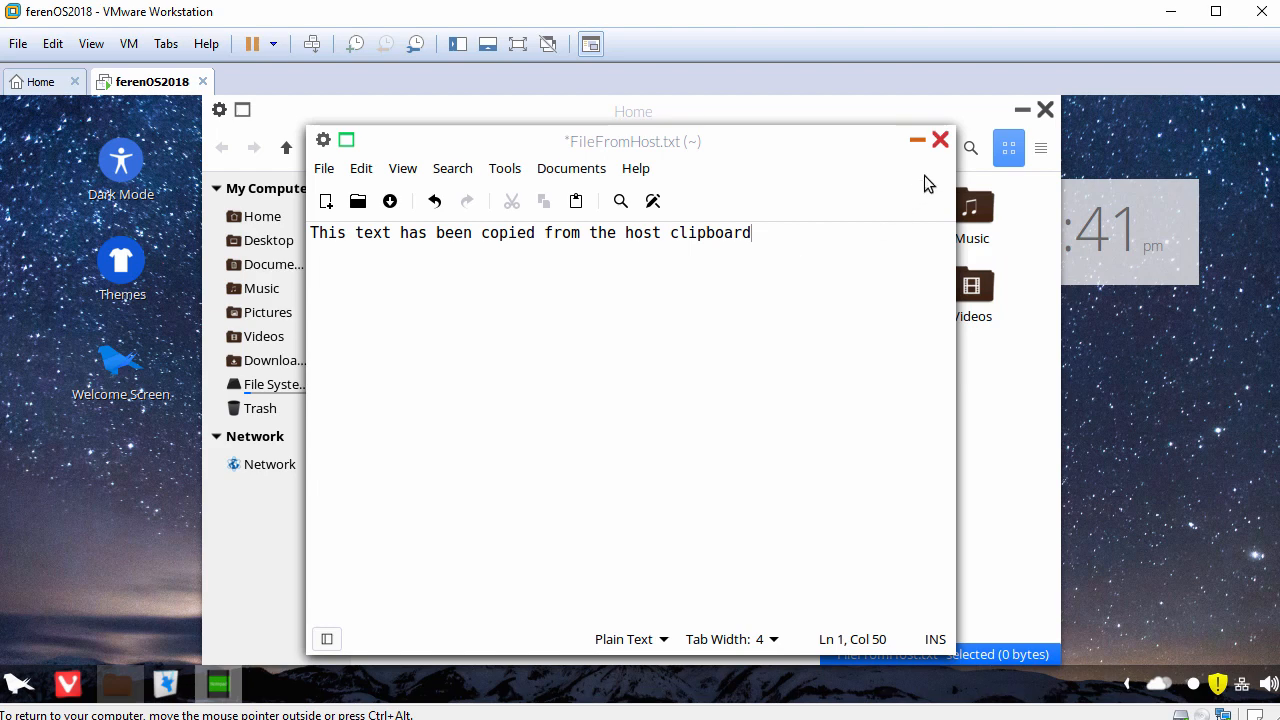
Step: Close FileFromHost.txt without saving, and close the Home folder window
{"action": "left_click", "coordinate": [940, 141]}
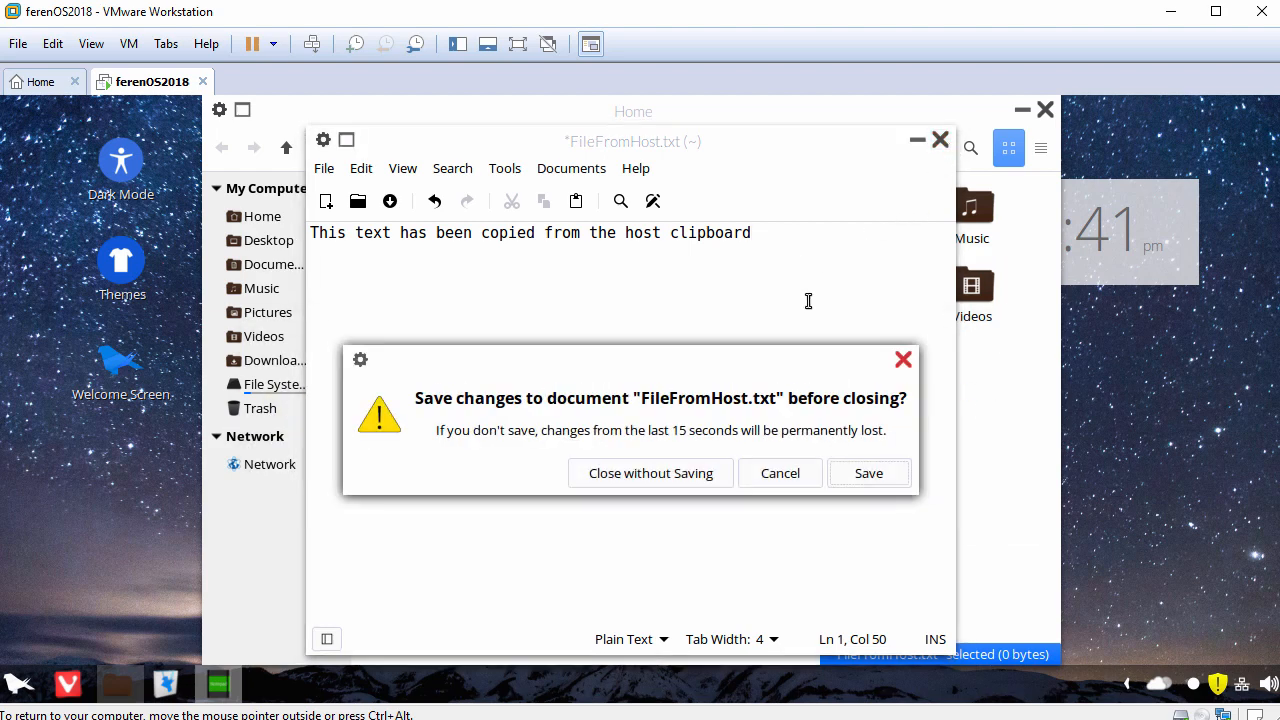
{"action": "left_click", "coordinate": [648, 473]}
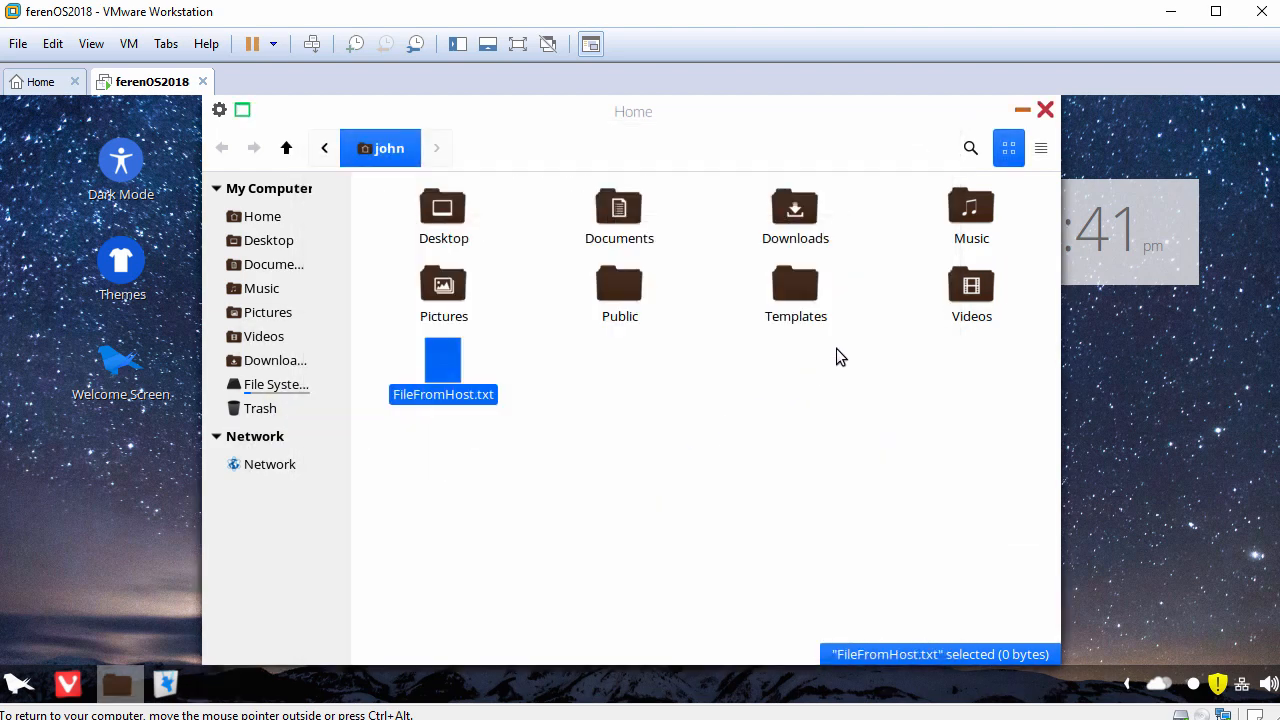
{"action": "left_click", "coordinate": [1047, 110]}
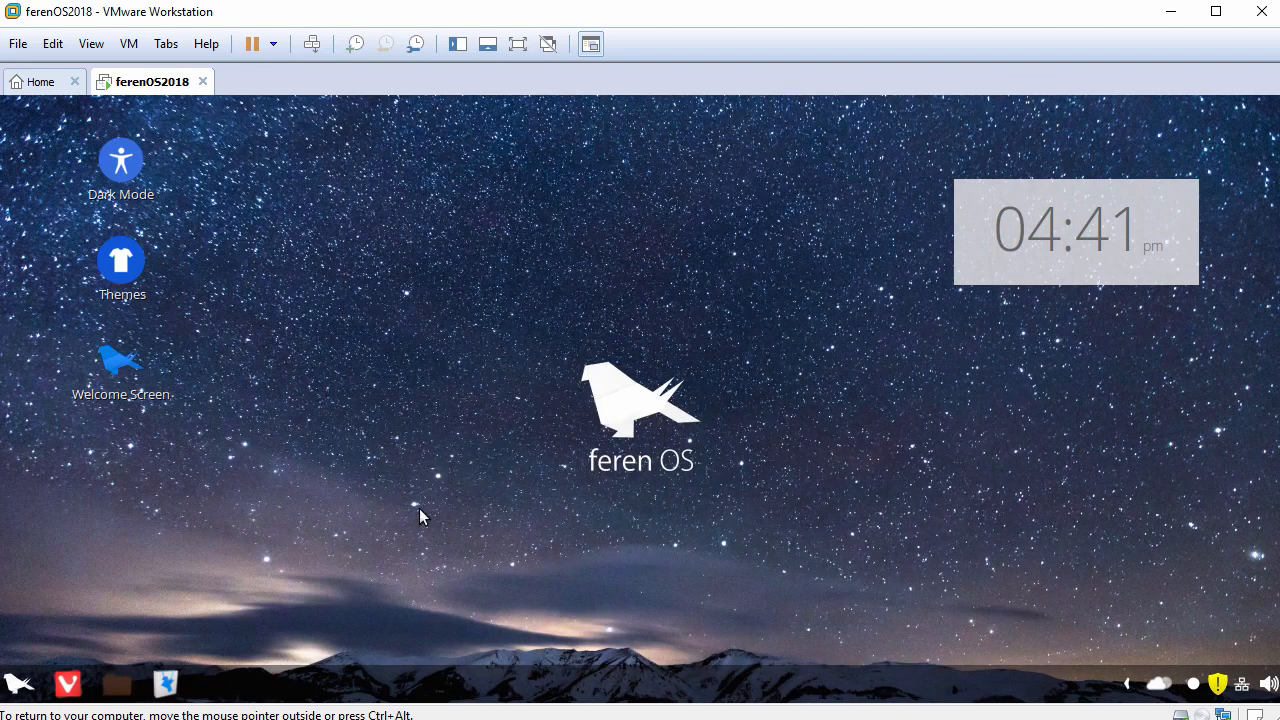
Step: Open a Terminal window from the Administration applications and enlarge its text
{"action": "left_click", "coordinate": [19, 686]}
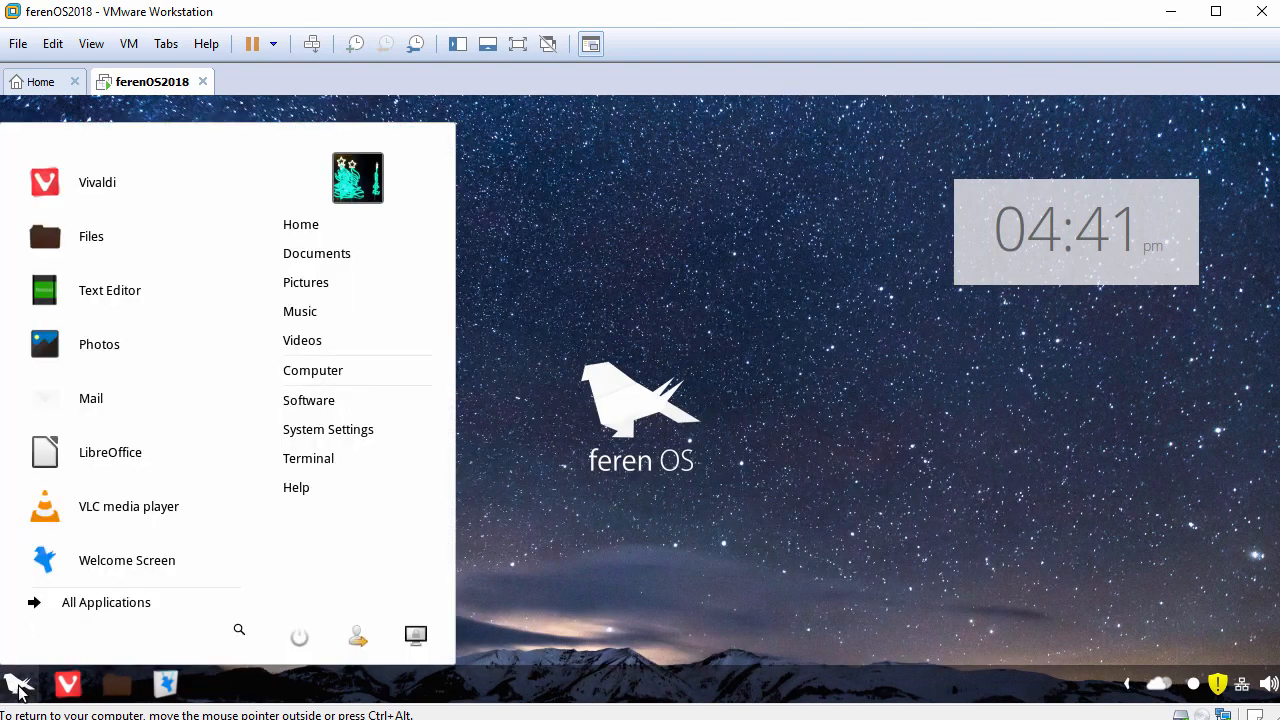
{"action": "left_click", "coordinate": [105, 605]}
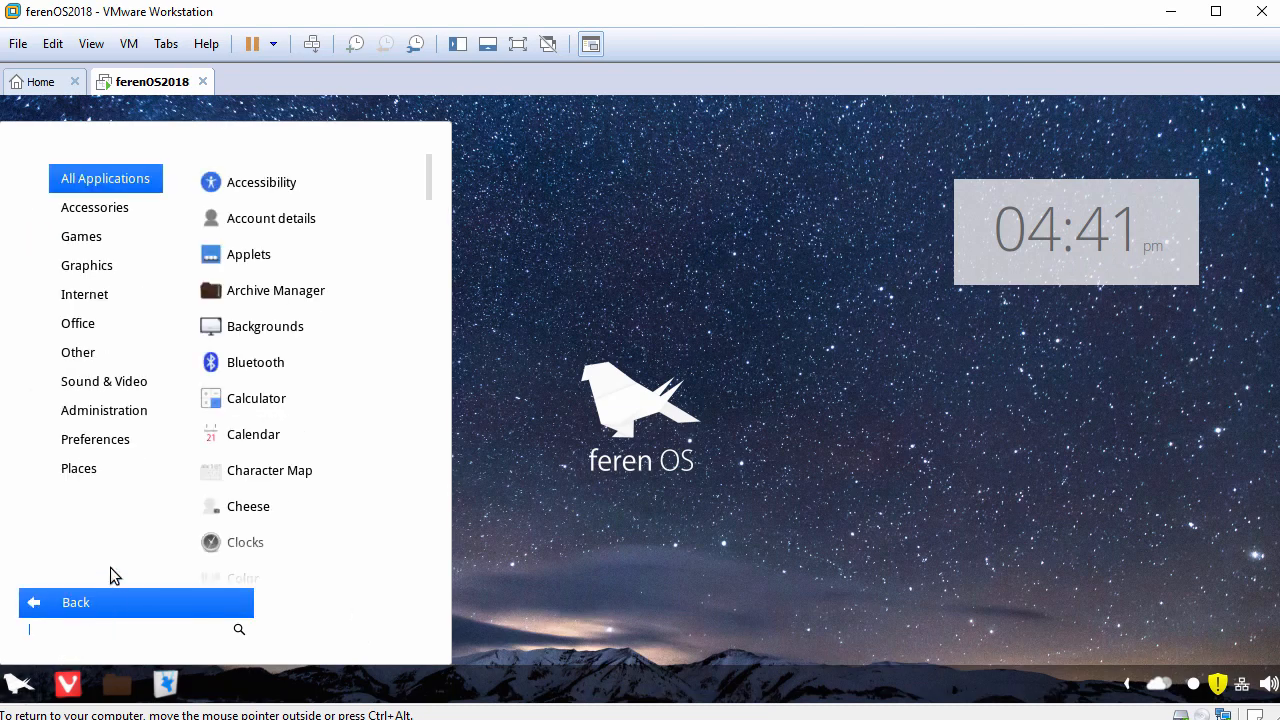
{"action": "mouse_move", "coordinate": [127, 418]}
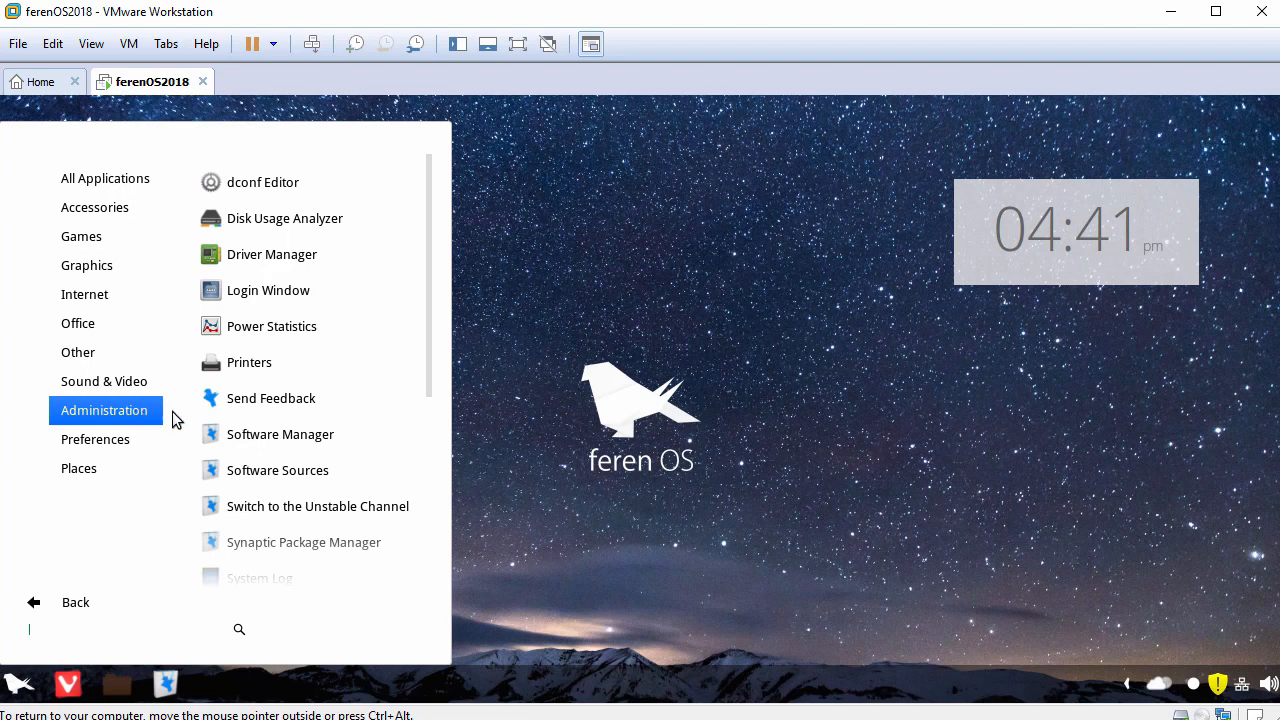
{"action": "left_click_drag", "start_coordinate": [428, 357], "coordinate": [405, 482]}
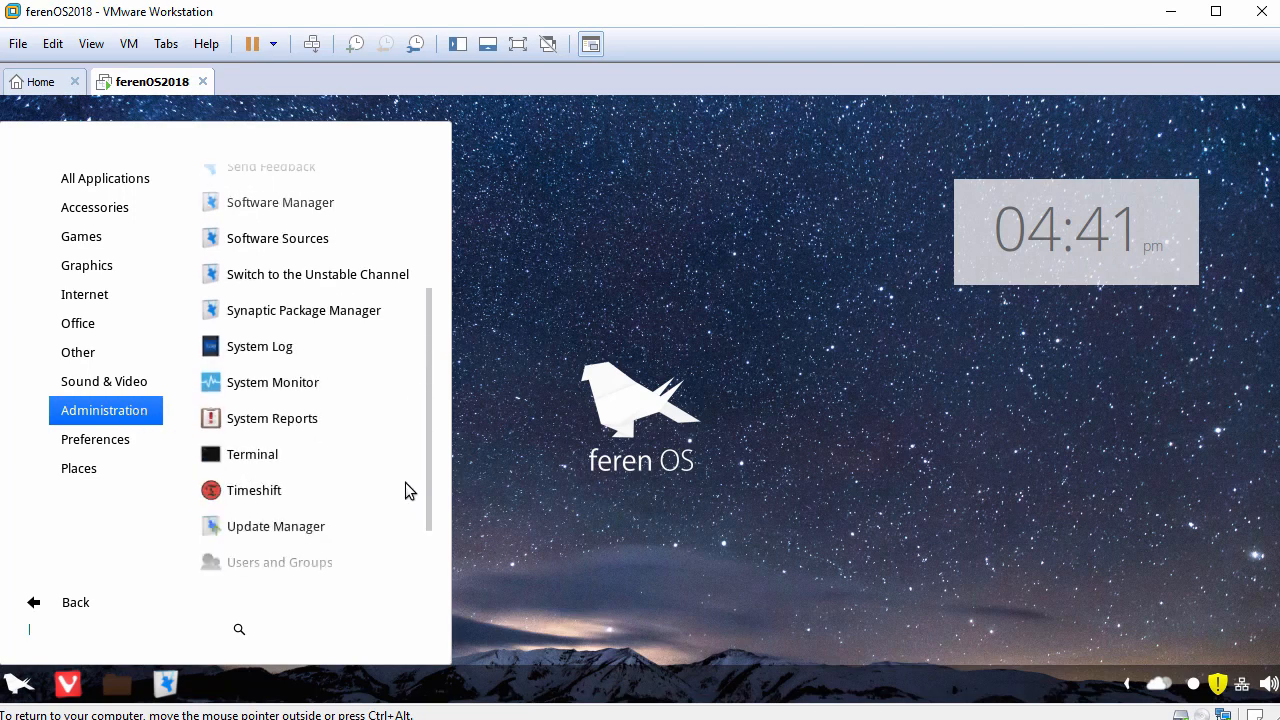
{"action": "left_click", "coordinate": [298, 455]}
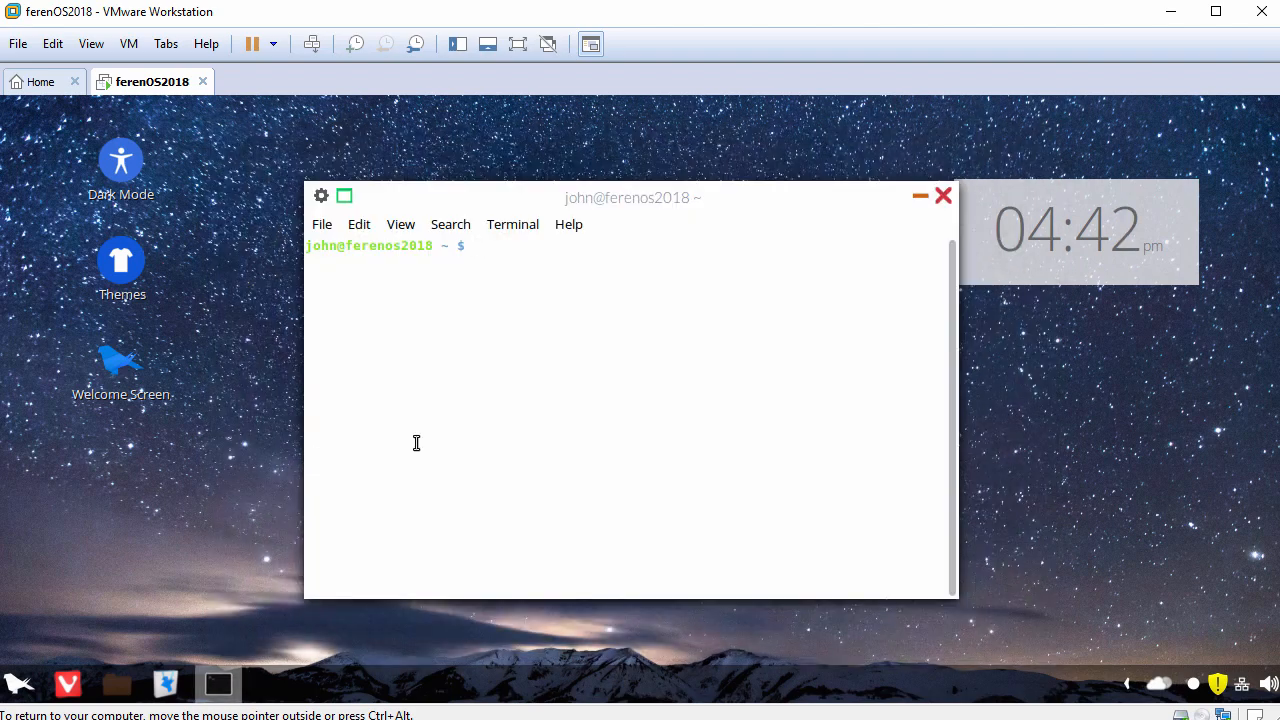
{"action": "key", "text": "ctrl+plus"}
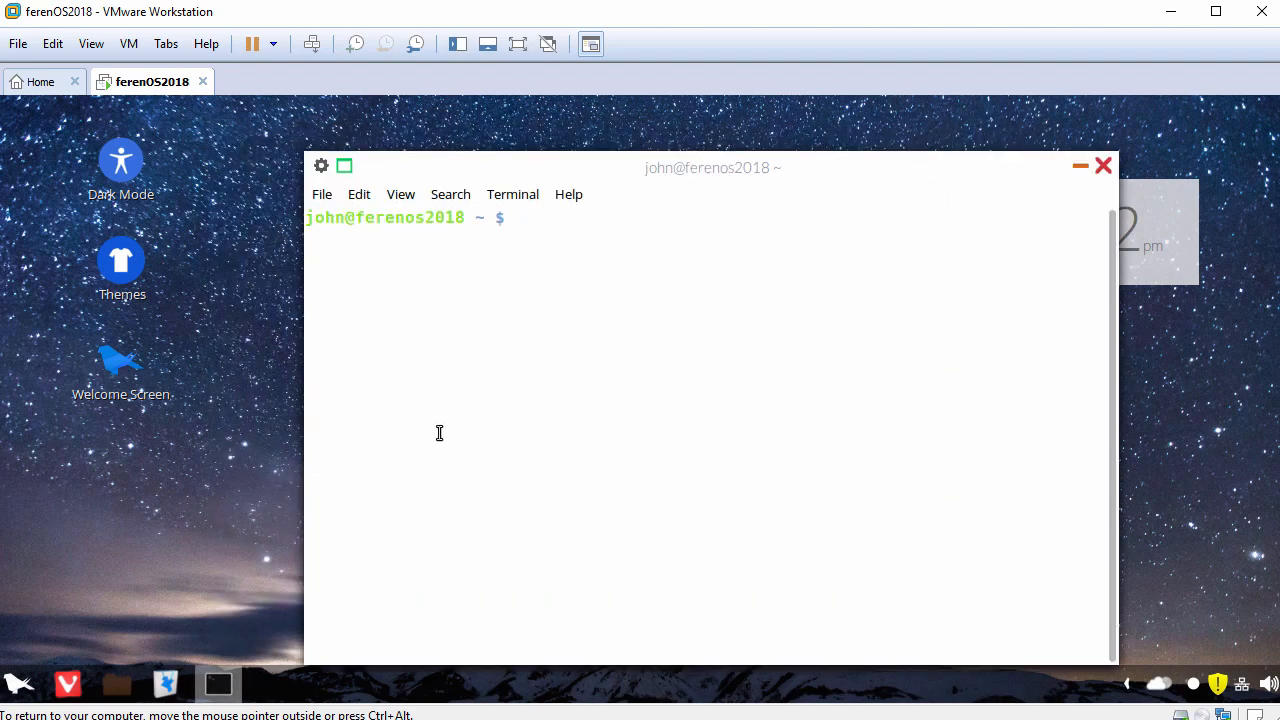
Step: Reposition and widen the Terminal window, and run hostnamectl to view the guest's system details
{"action": "left_click_drag", "start_coordinate": [572, 174], "coordinate": [427, 150]}
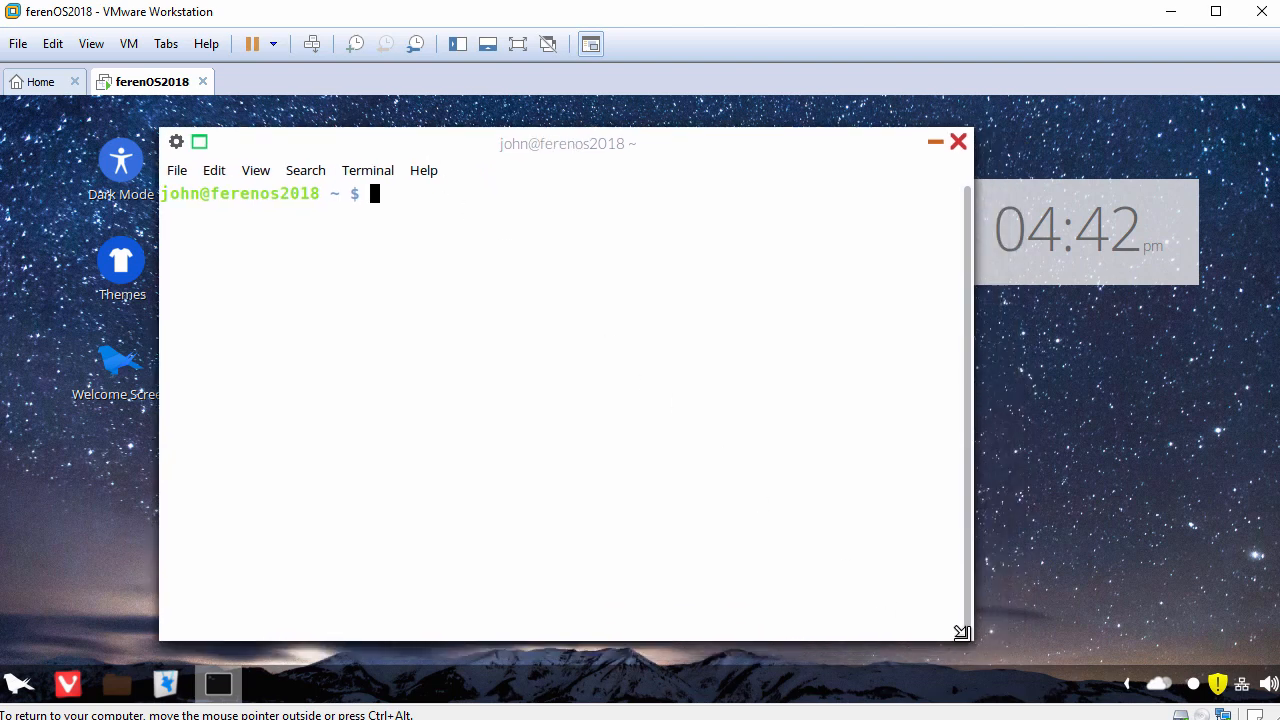
{"action": "left_click_drag", "start_coordinate": [966, 637], "coordinate": [1145, 660]}
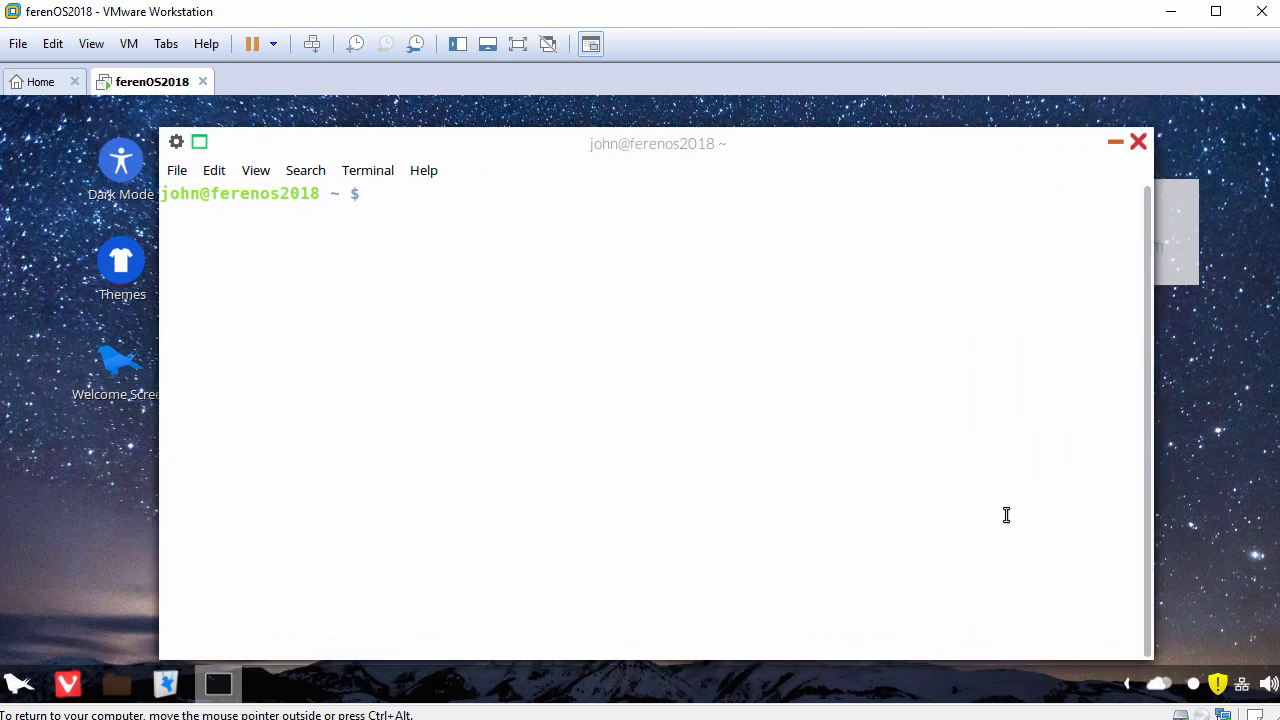
{"action": "key", "text": "Return"}
{"action": "type", "text": "hostnamectl"}
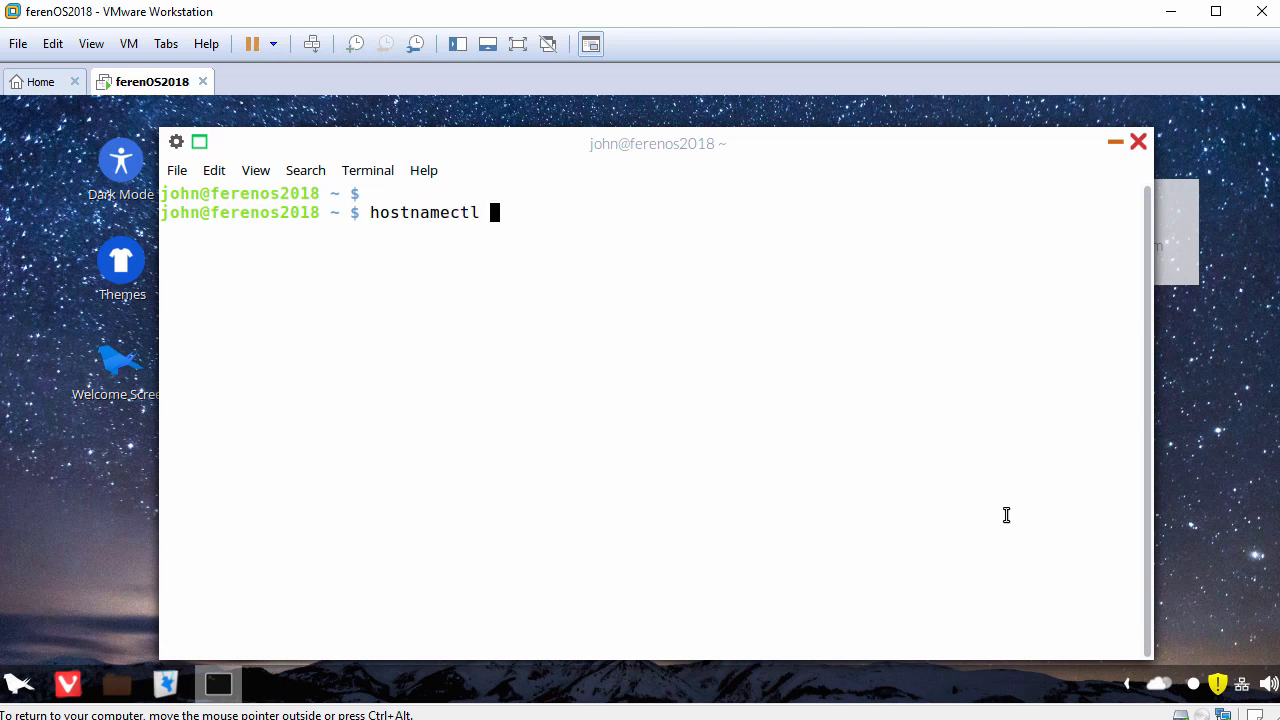
{"action": "key", "text": "Return"}
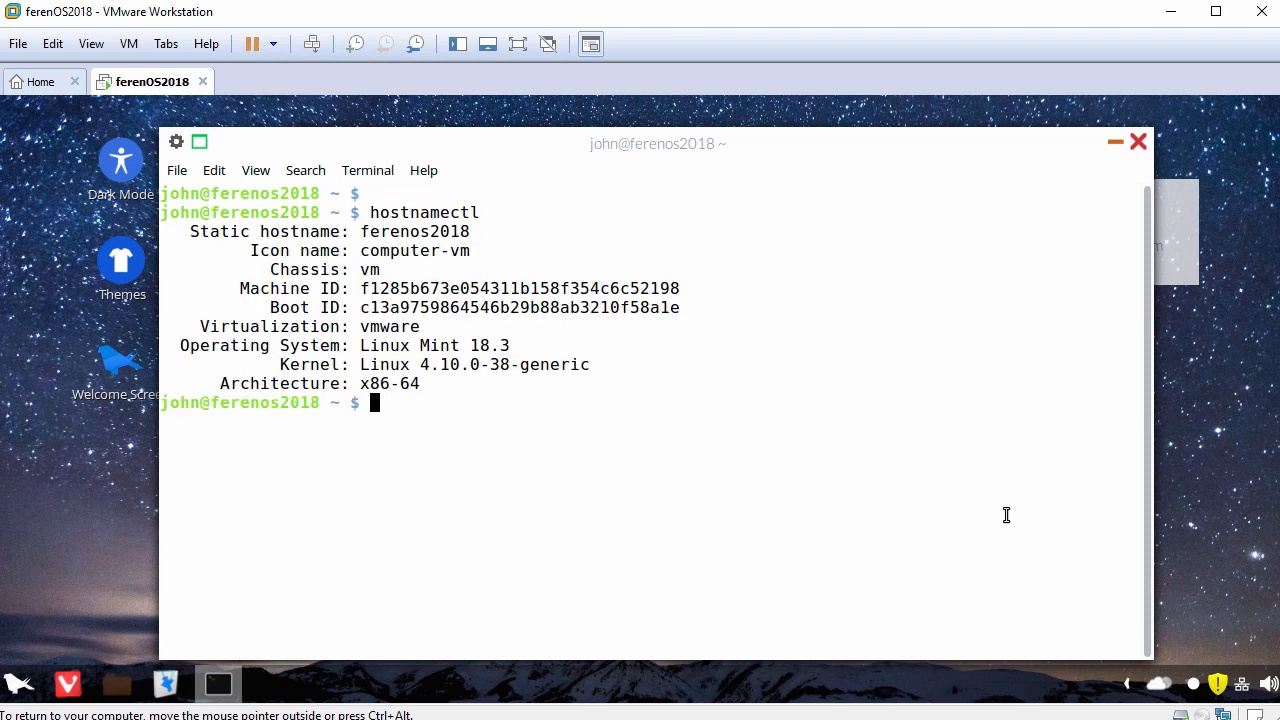
{"action": "key", "text": "Return"}
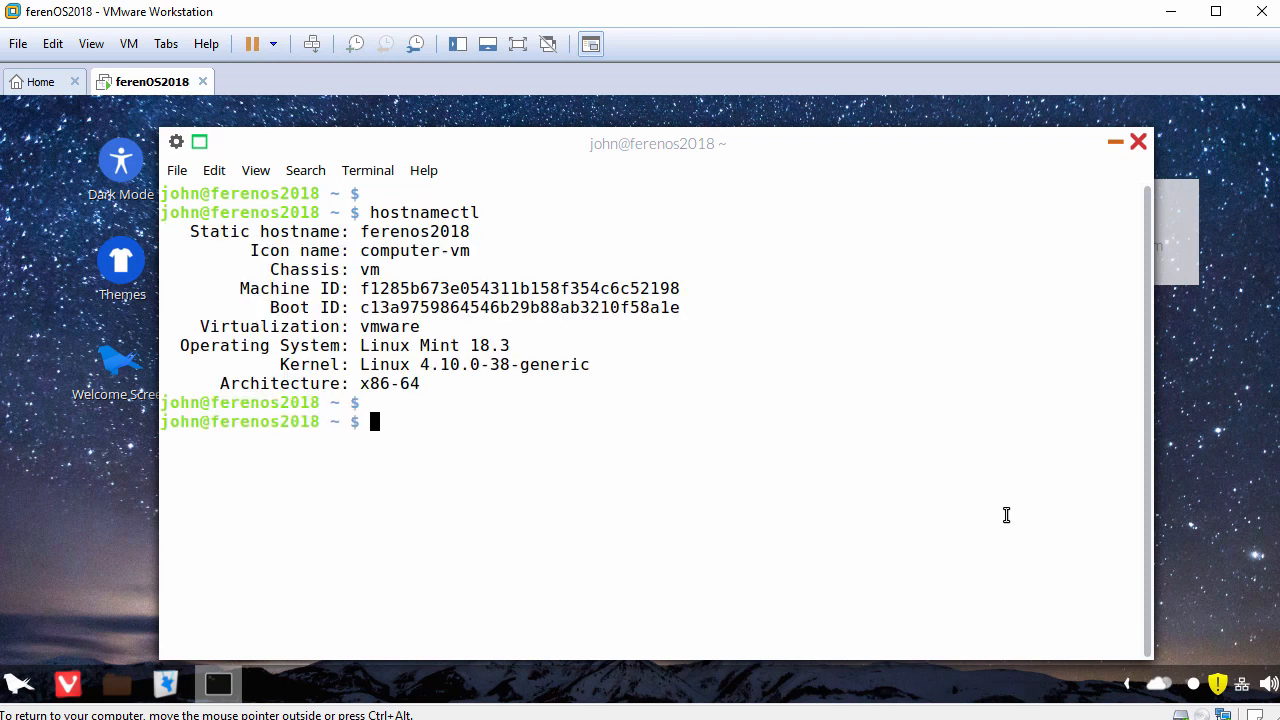
Step: Check the status of open-vm-tools.service with systemctl and highlight its Active state in the output
{"action": "type", "text": "systemctl "}
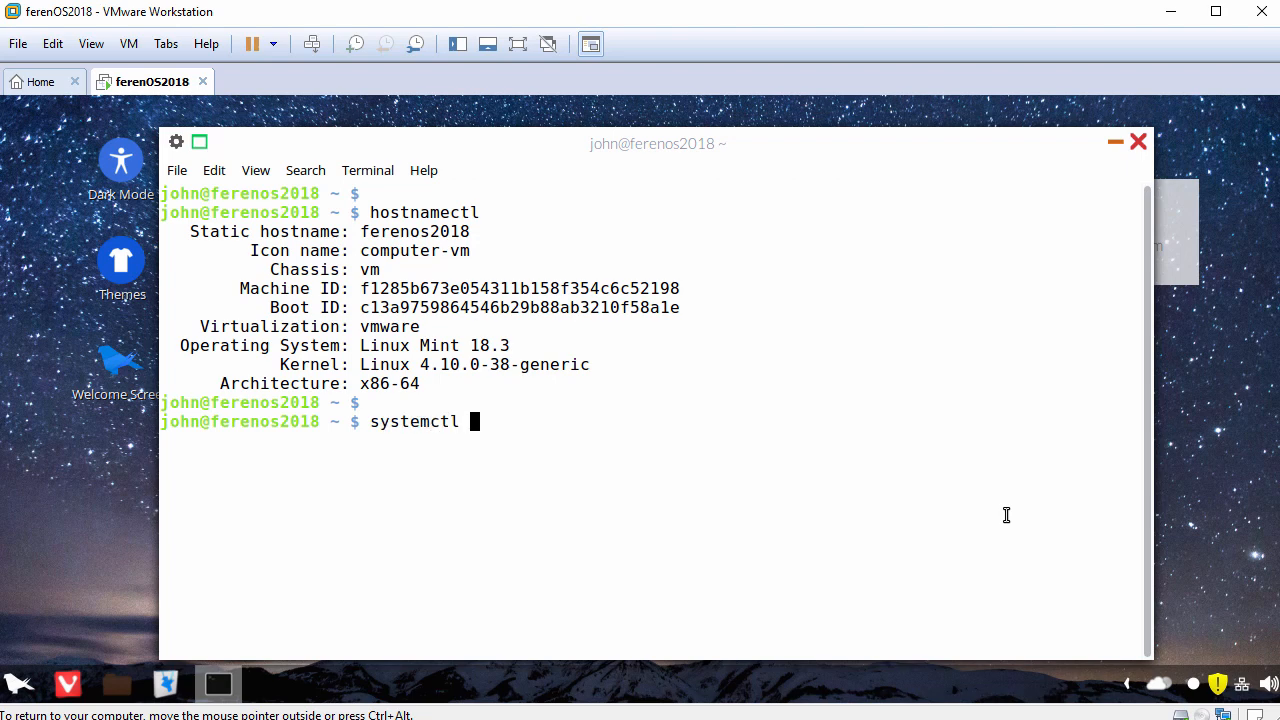
{"action": "type", "text": "status open-vm"}
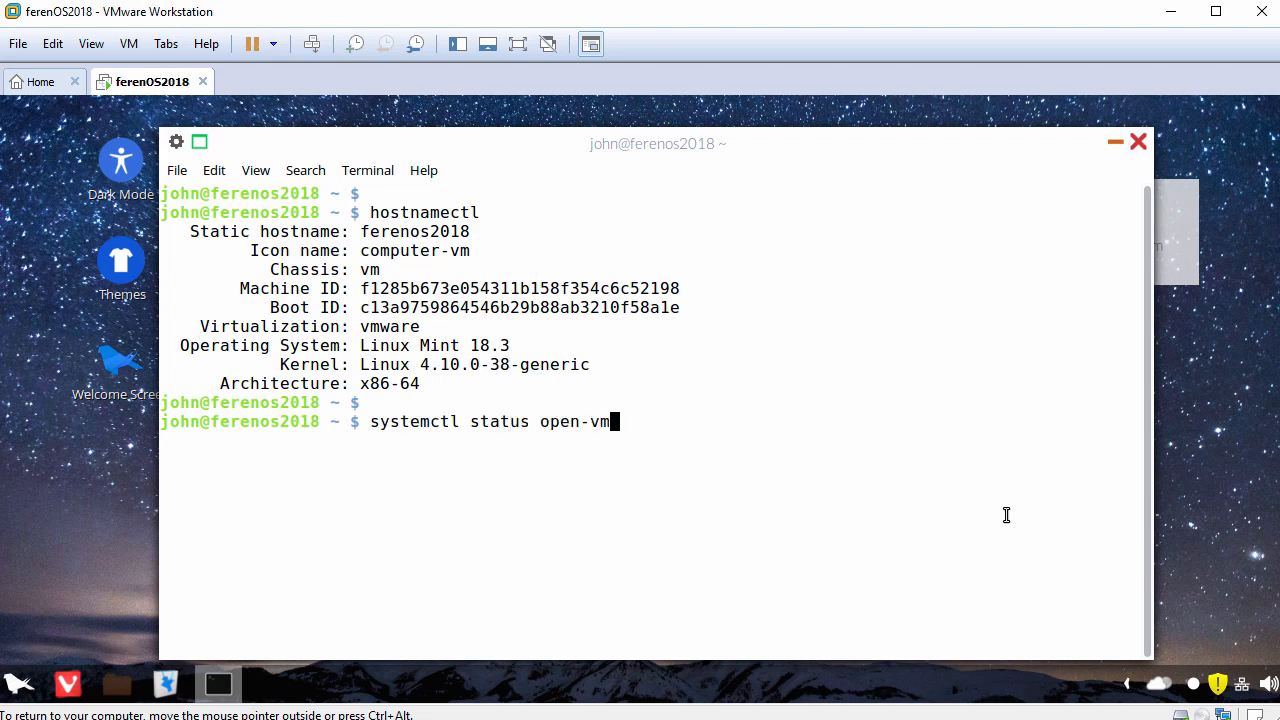
{"action": "key", "text": "Tab"}
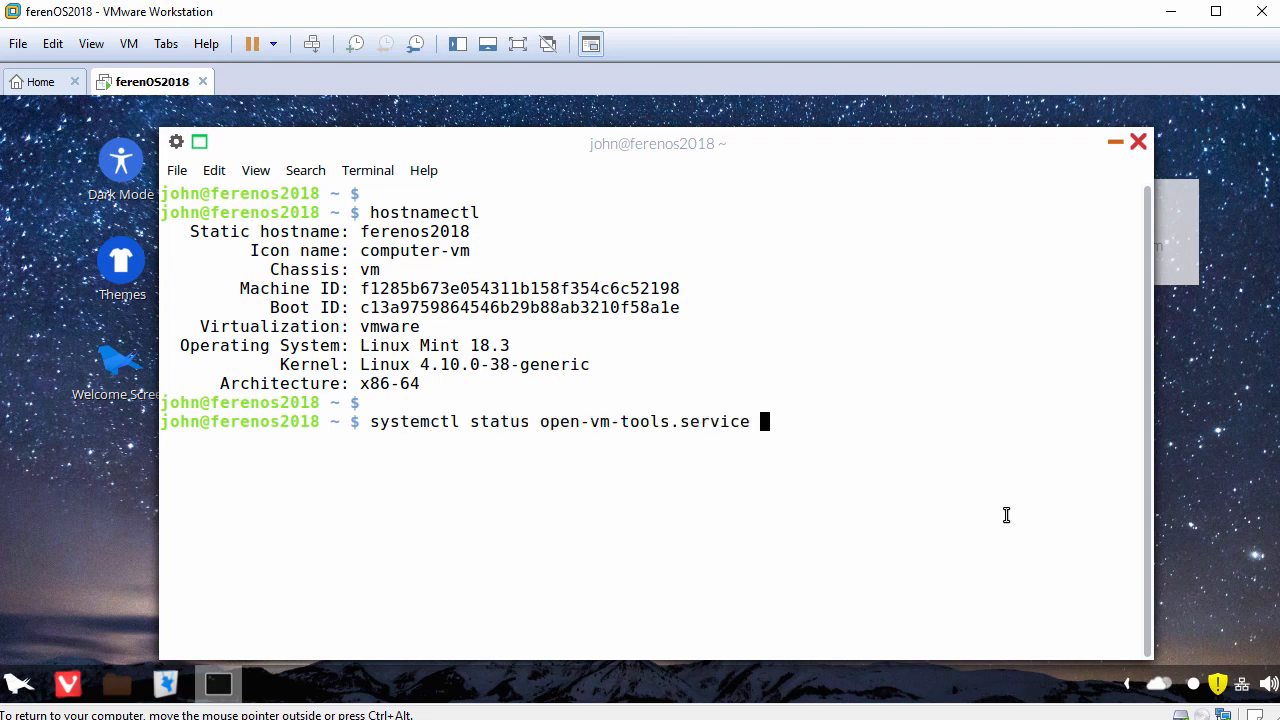
{"action": "key", "text": "Return"}
{"action": "key", "text": "Return"}
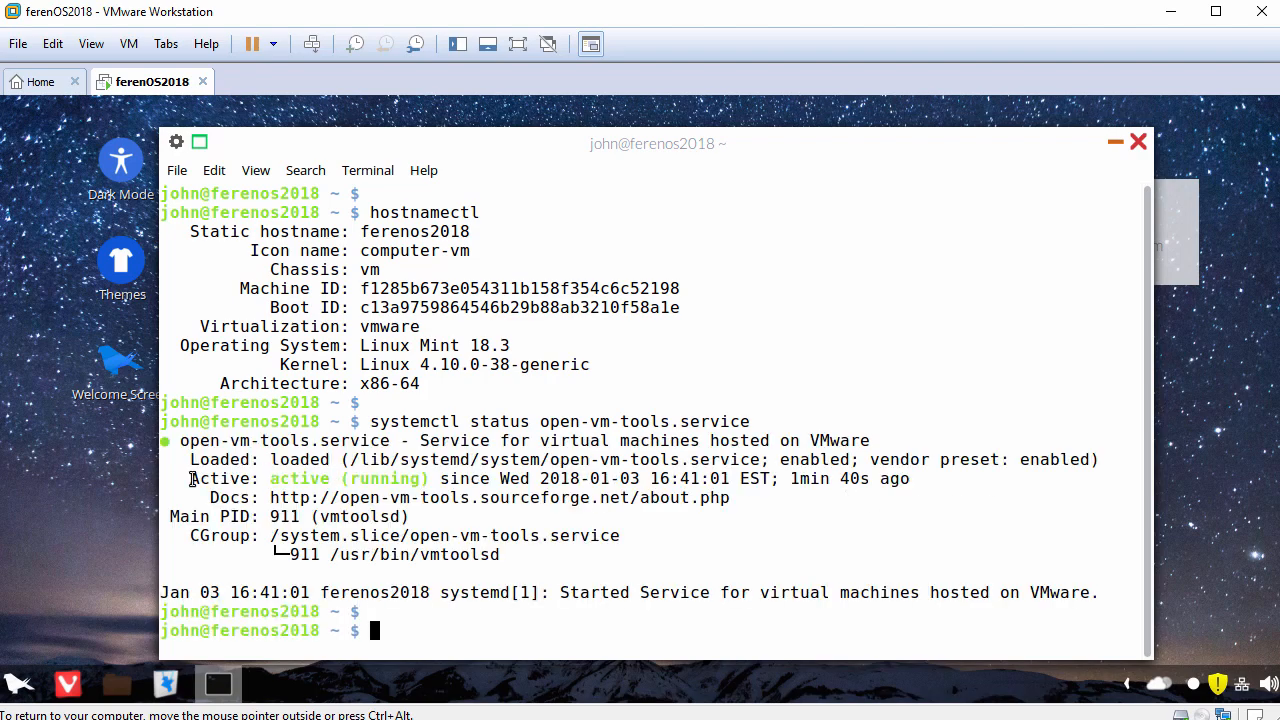
{"action": "left_click_drag", "start_coordinate": [190, 478], "coordinate": [432, 482]}
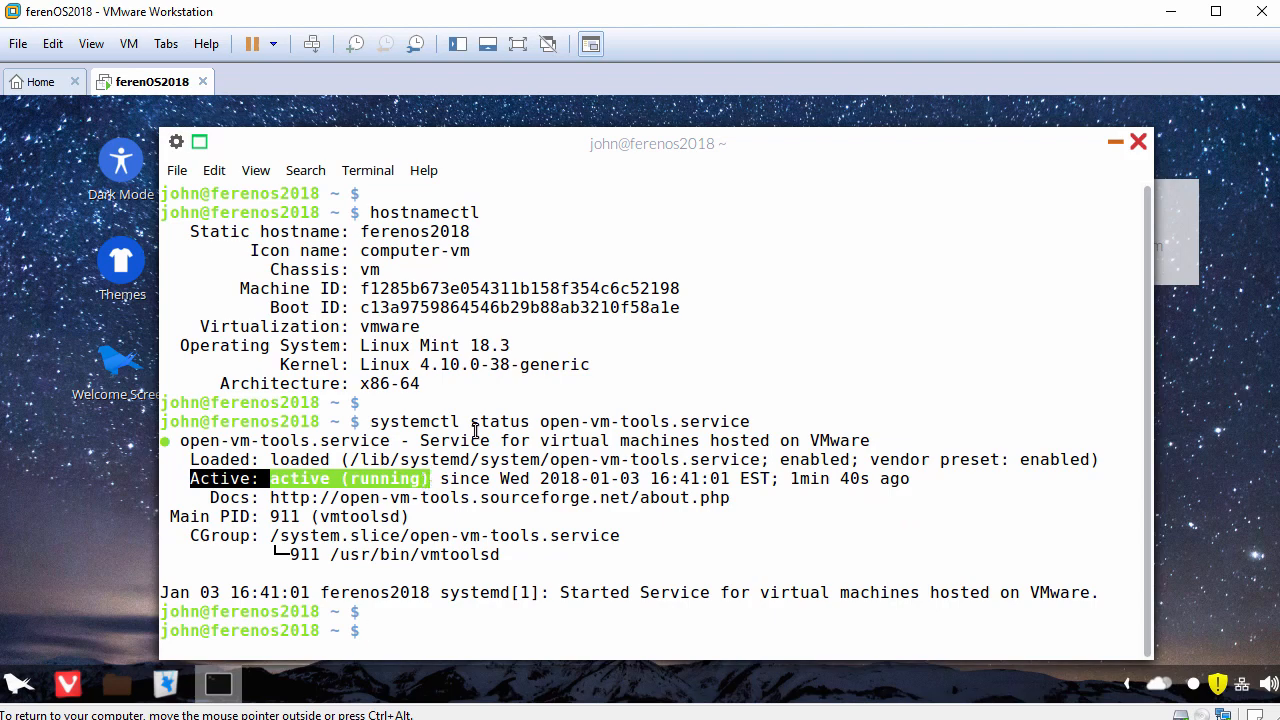
{"action": "type", "text": "ping -c 3 www.google.com"}
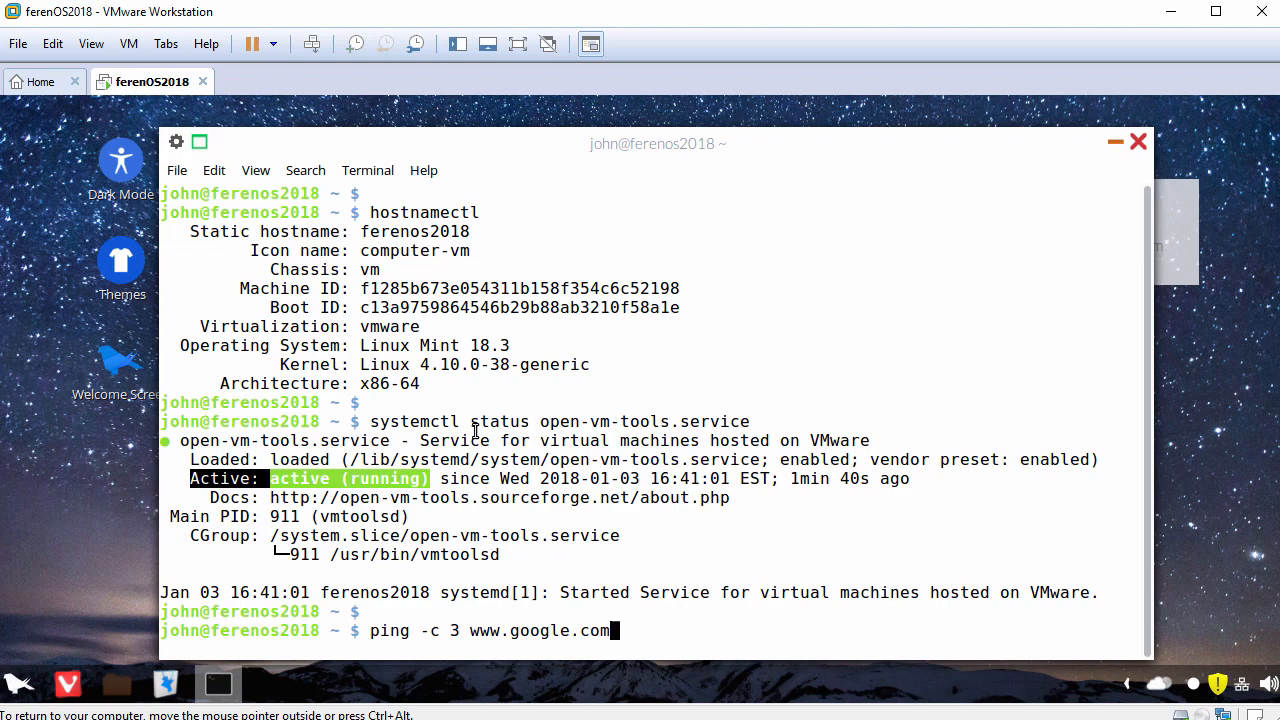
{"action": "key", "text": "Return"}
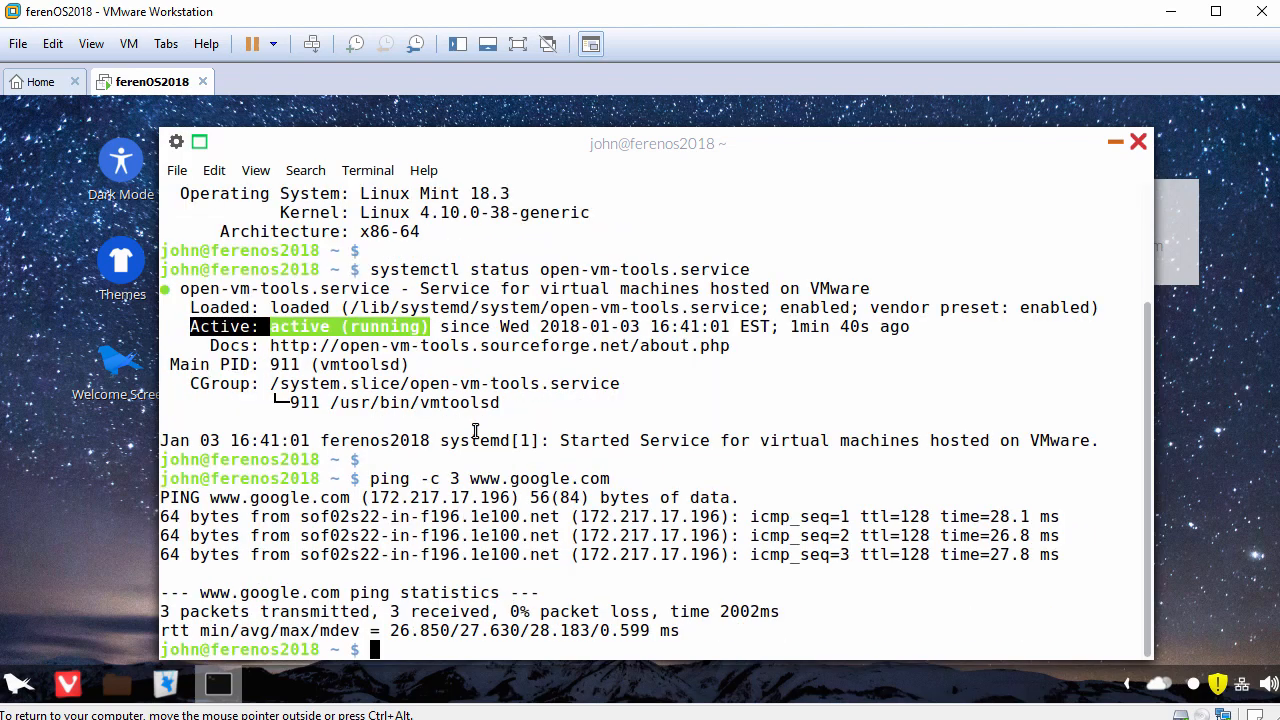
{"action": "key", "text": "Return"}
{"action": "type", "text": "exit"}
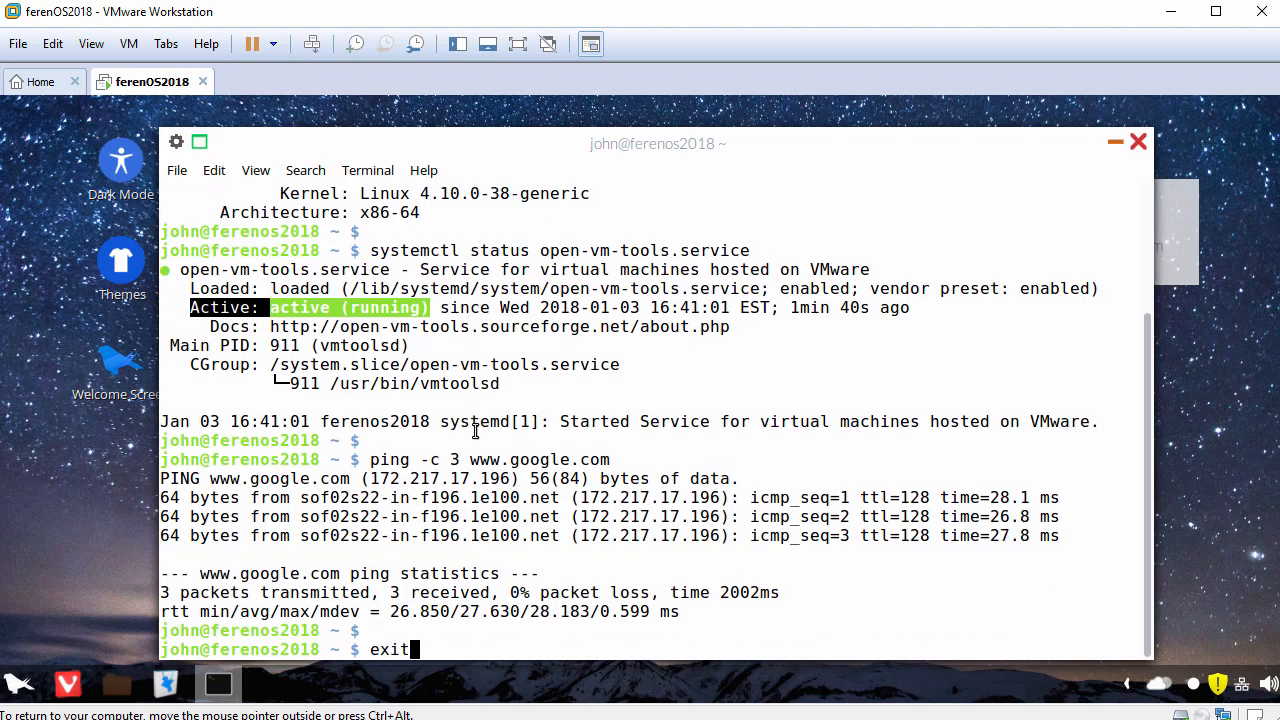
{"action": "key", "text": "Return"}
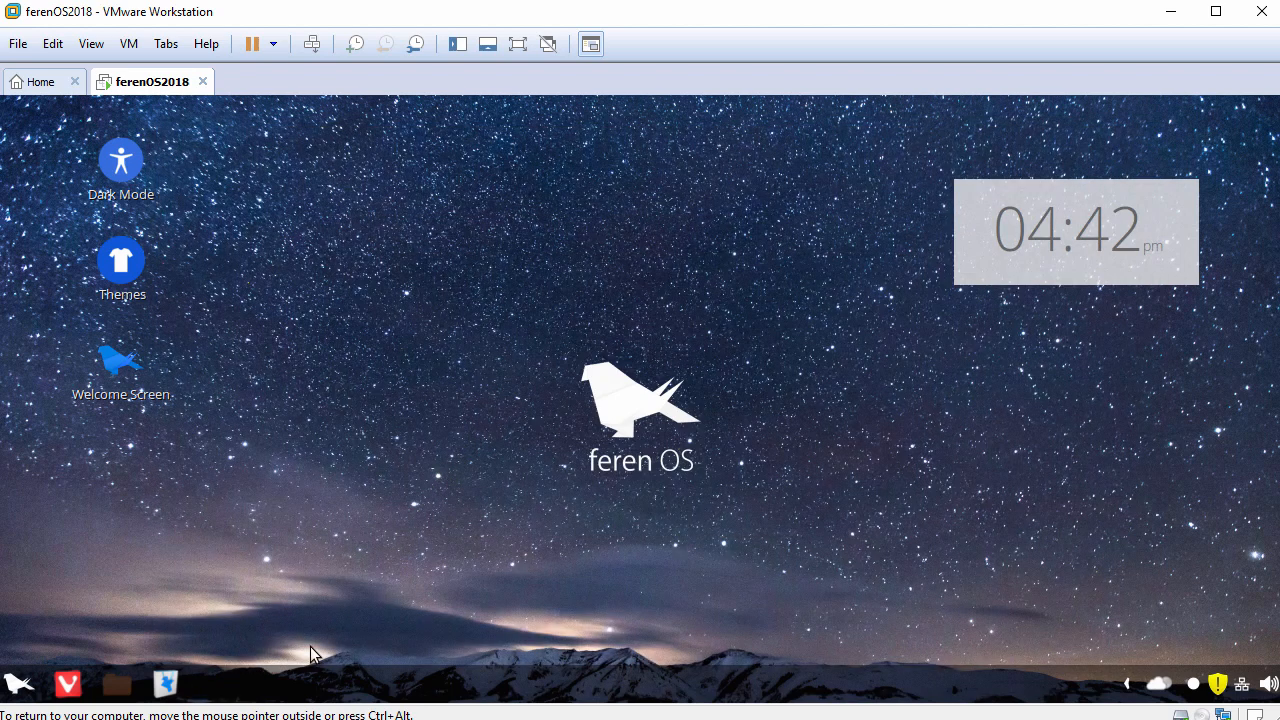
Step: Move the desktop panel to the upper edge of the guest's screen
{"action": "right_click", "coordinate": [271, 689]}
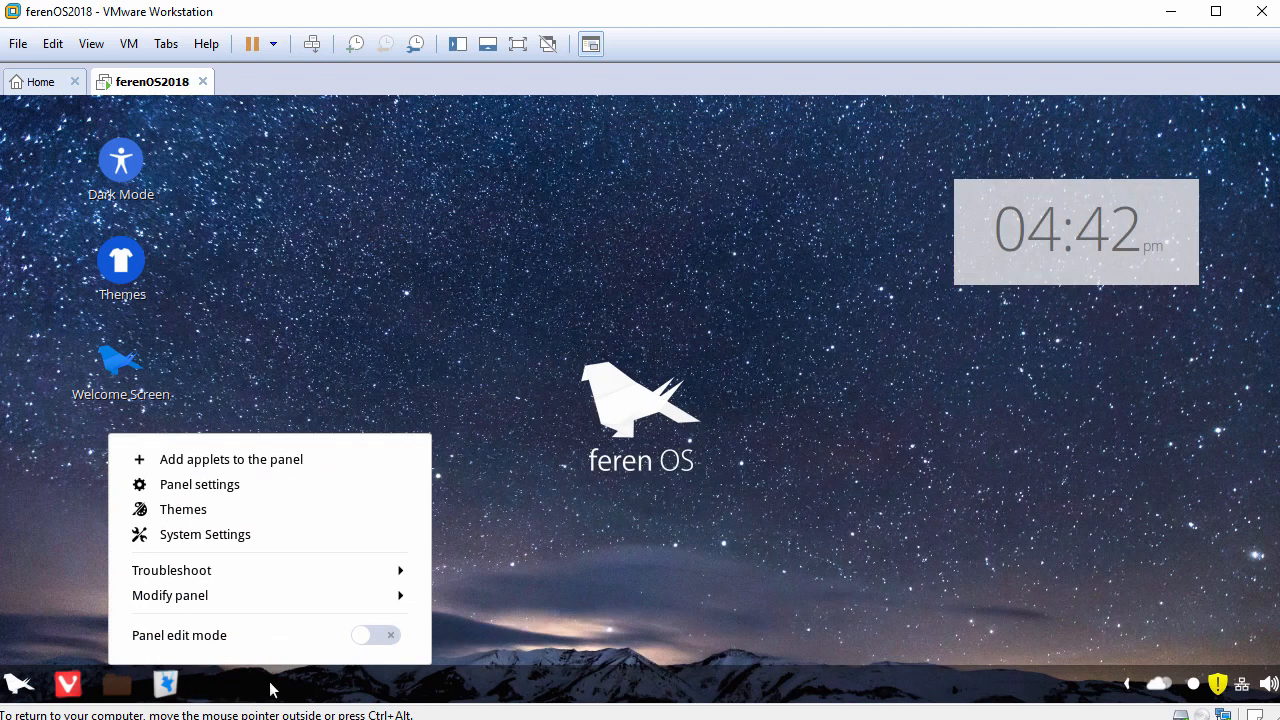
{"action": "left_click", "coordinate": [283, 600]}
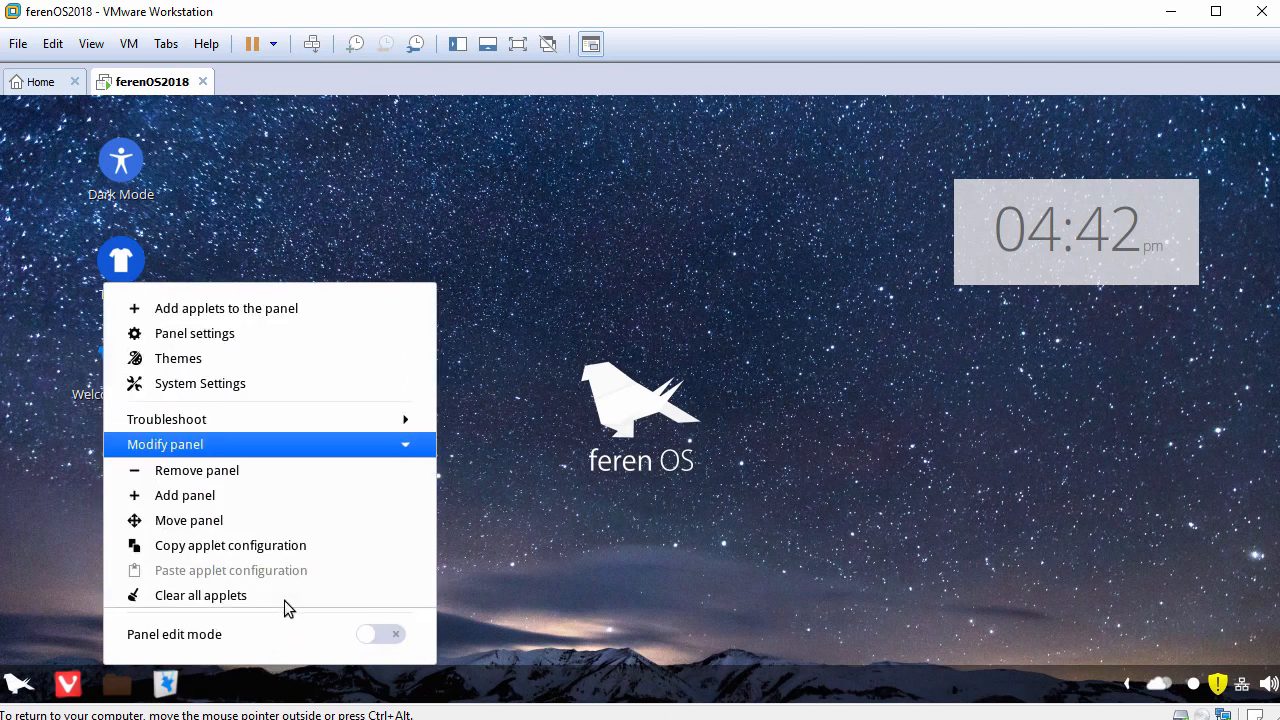
{"action": "left_click", "coordinate": [287, 520]}
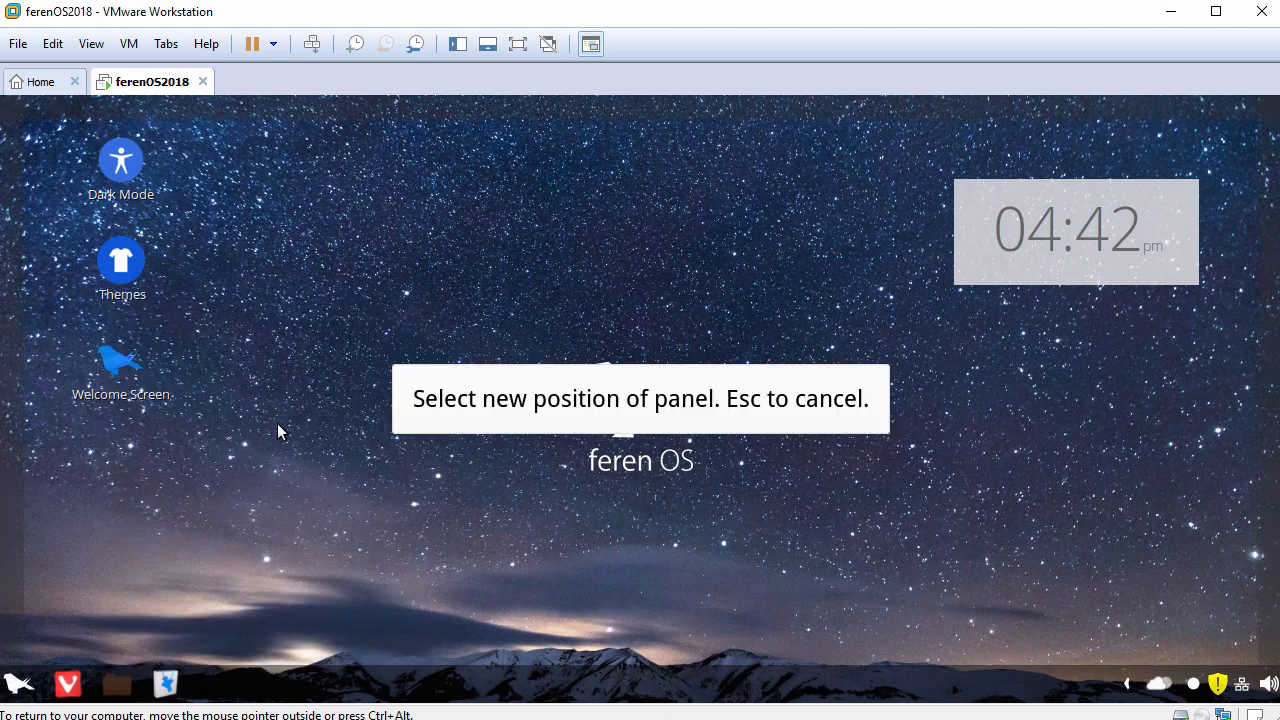
{"action": "left_click", "coordinate": [231, 105]}
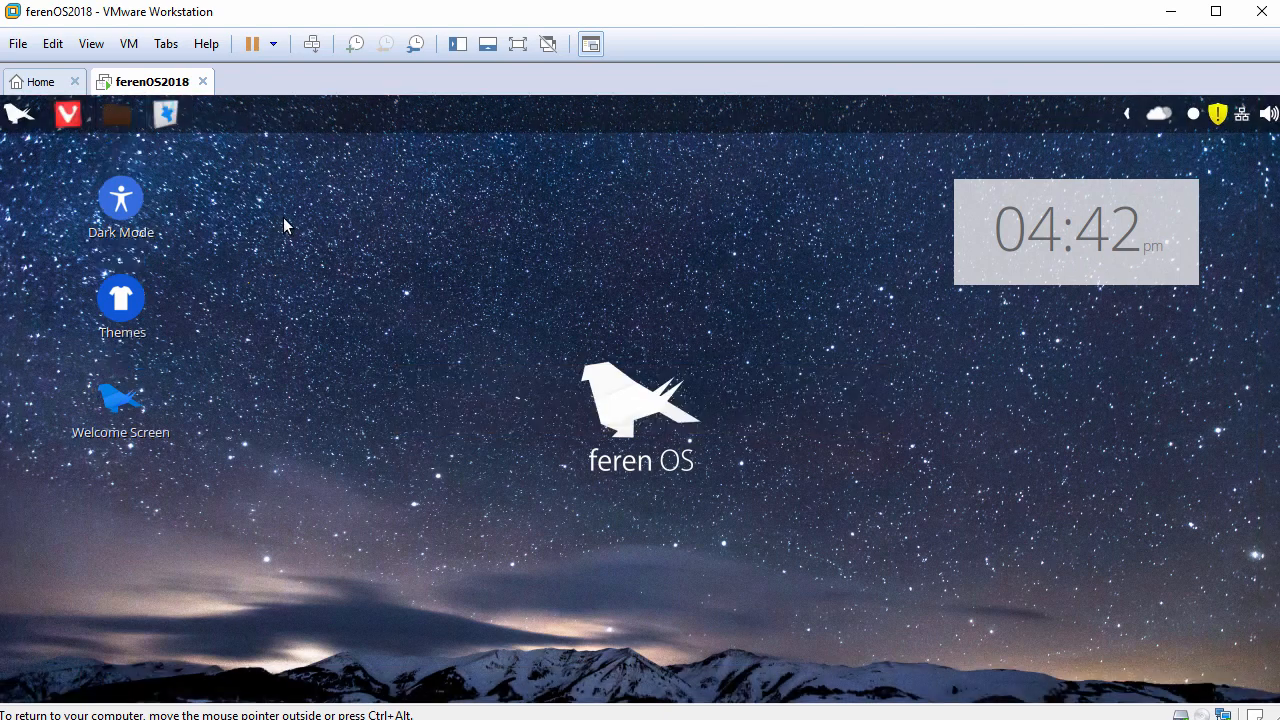
Step: Look through the application categories, open System Settings from the Preferences category, and maximize its window
{"action": "left_click", "coordinate": [22, 116]}
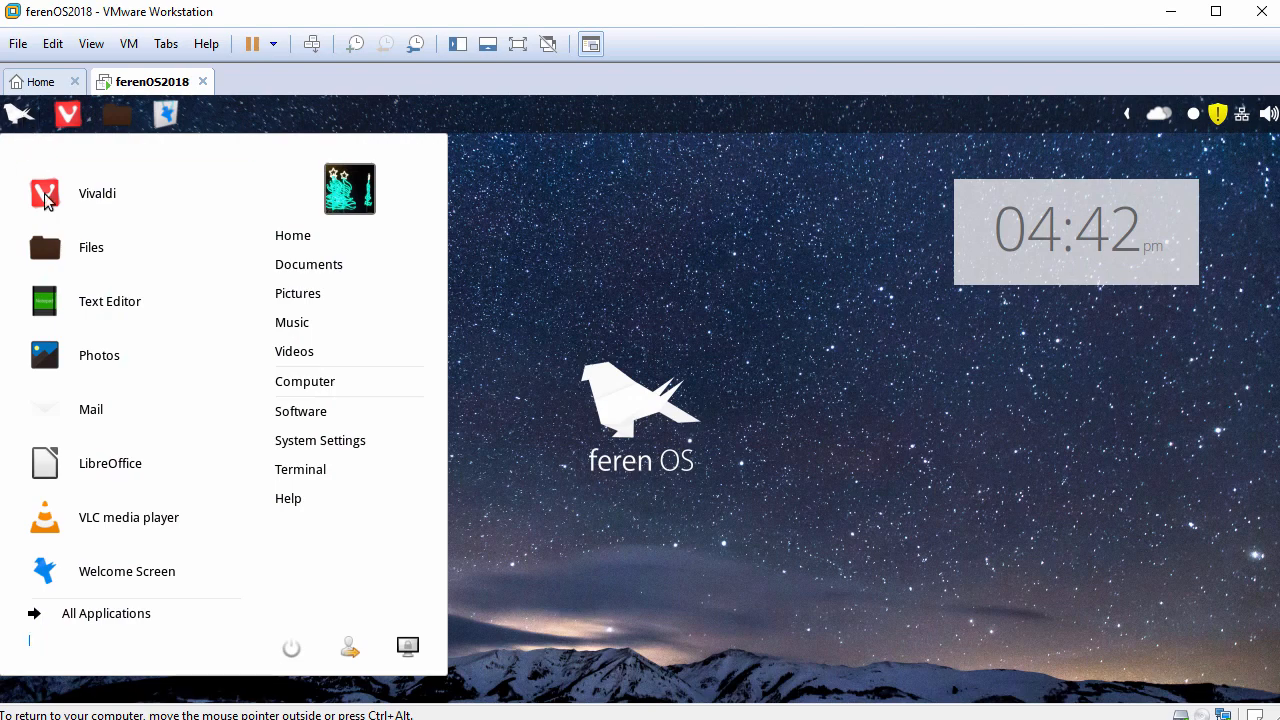
{"action": "left_click", "coordinate": [36, 612]}
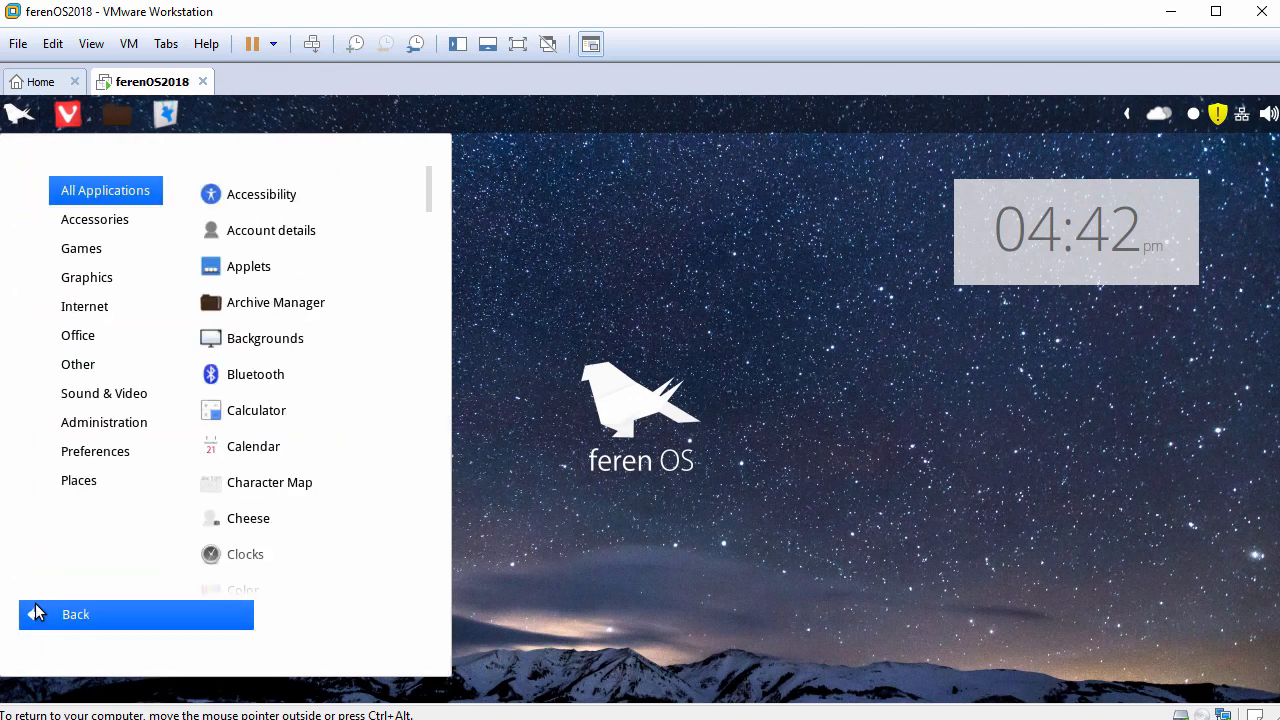
{"action": "left_click", "coordinate": [91, 194]}
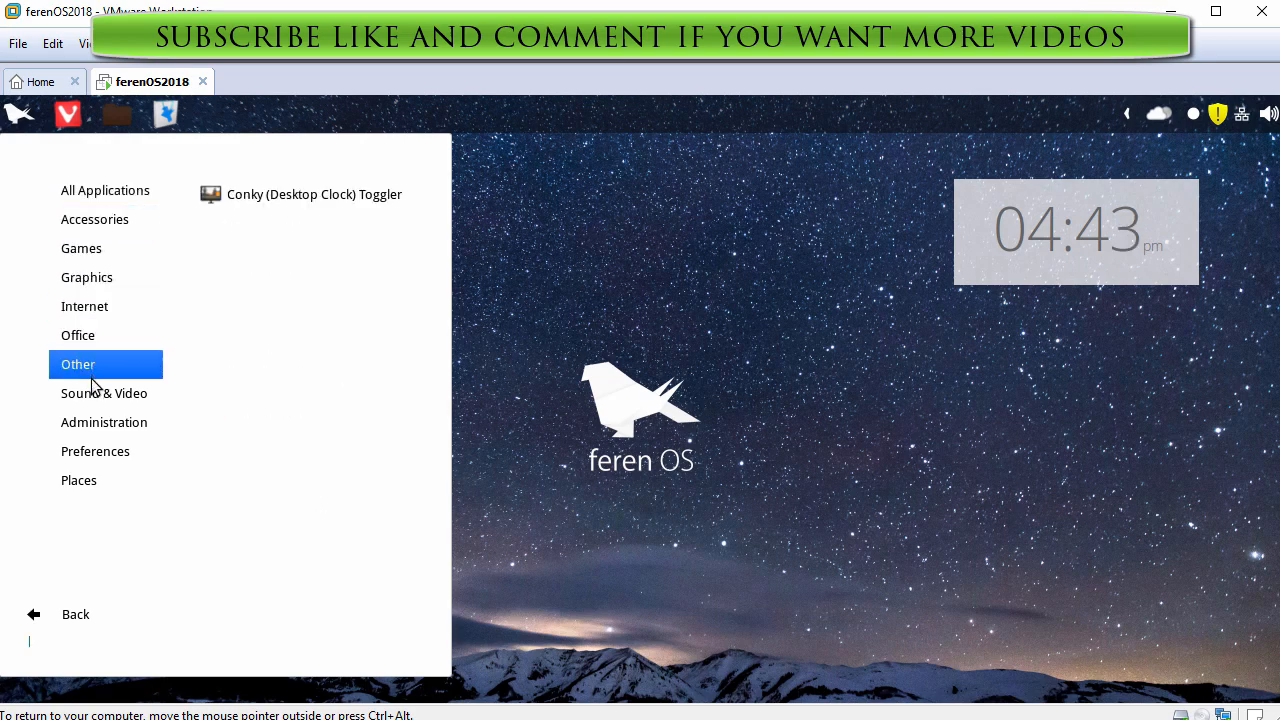
{"action": "mouse_move", "coordinate": [99, 432]}
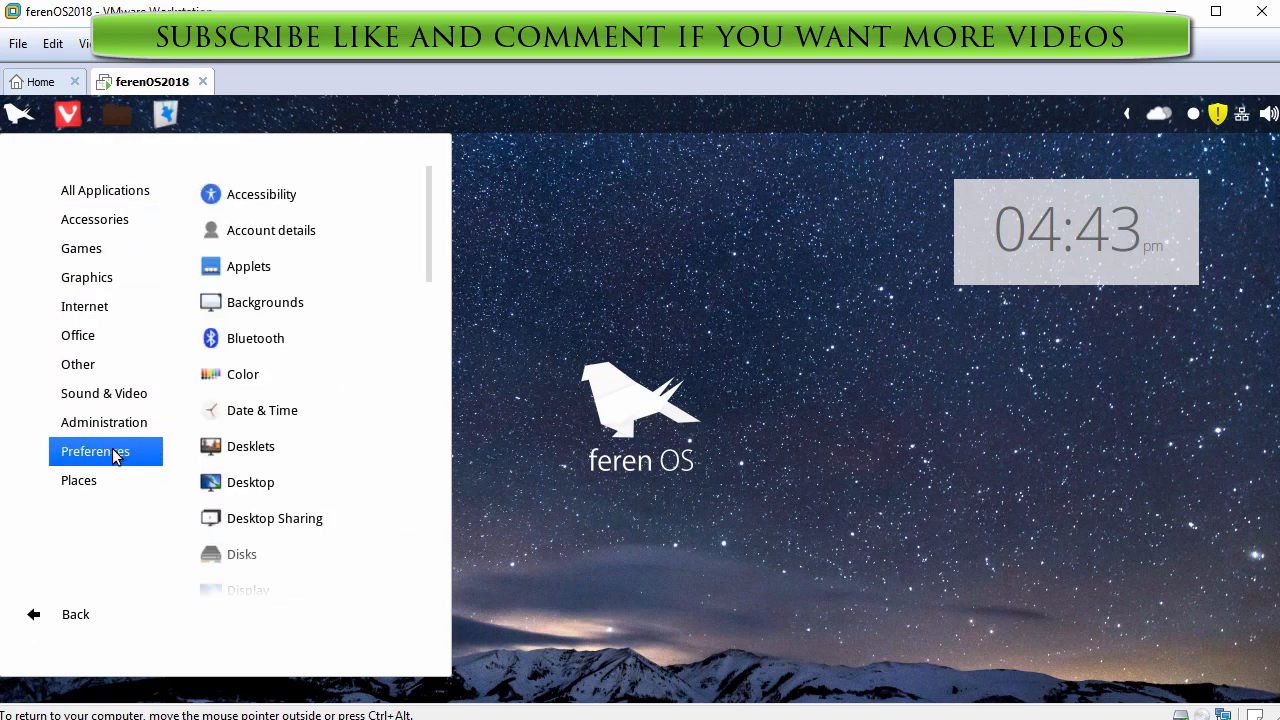
{"action": "scroll", "coordinate": [427, 271], "scroll_direction": "down", "scroll_amount": 1}
{"action": "left_click_drag", "start_coordinate": [426, 271], "coordinate": [427, 550]}
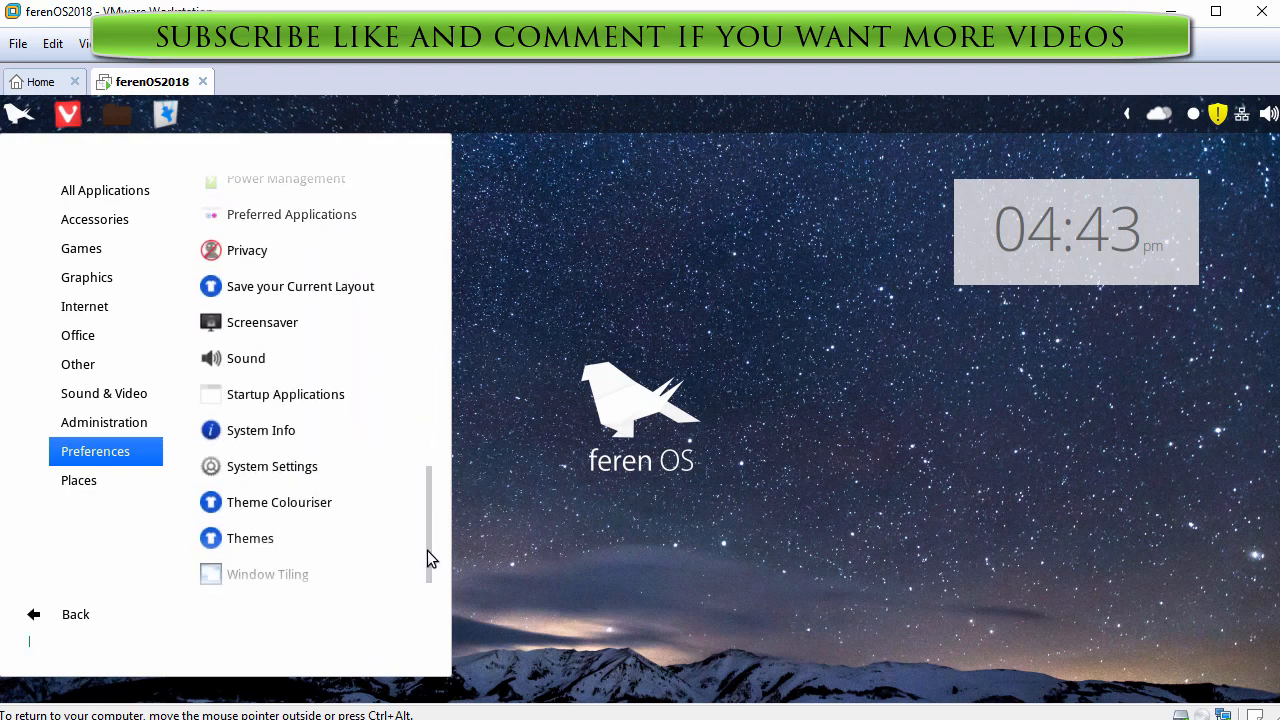
{"action": "left_click", "coordinate": [323, 467]}
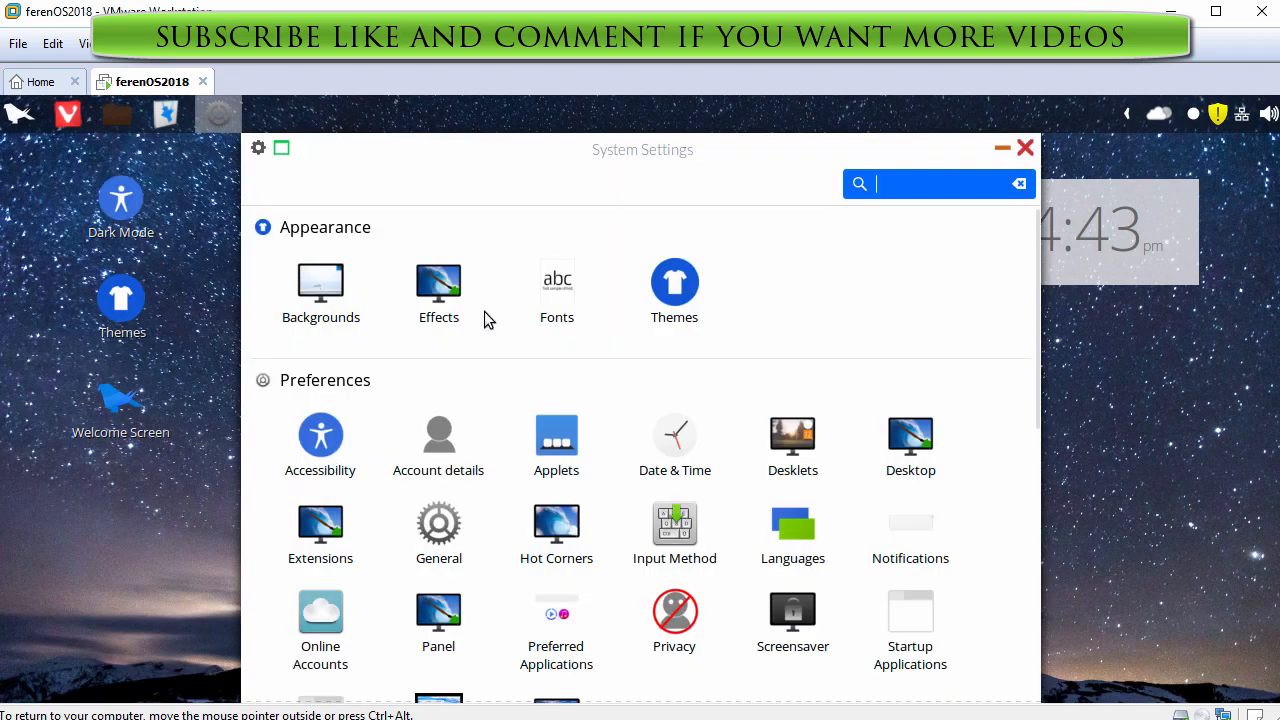
{"action": "double_click", "coordinate": [547, 149]}
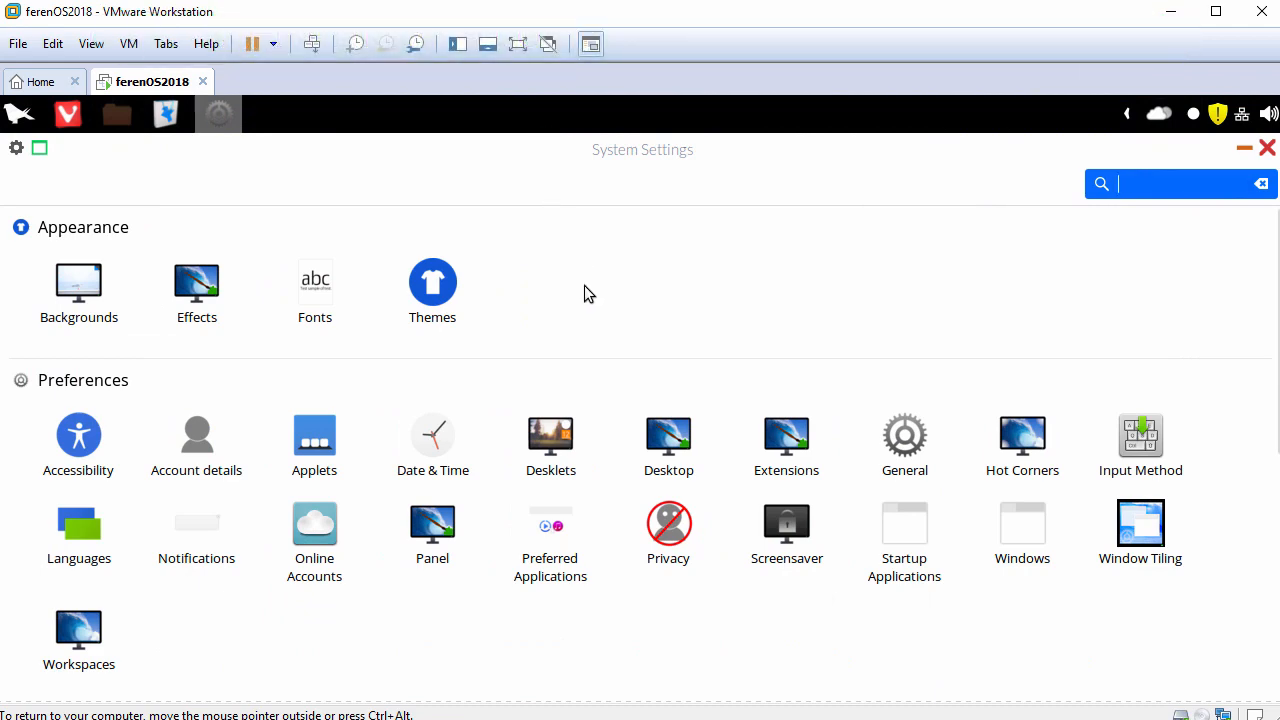
Step: View the System Info page in the Hardware section of System Settings, and close the window
{"action": "scroll", "coordinate": [586, 293], "scroll_direction": "down", "scroll_amount": 3}
{"action": "scroll", "coordinate": [584, 288], "scroll_direction": "down", "scroll_amount": 5}
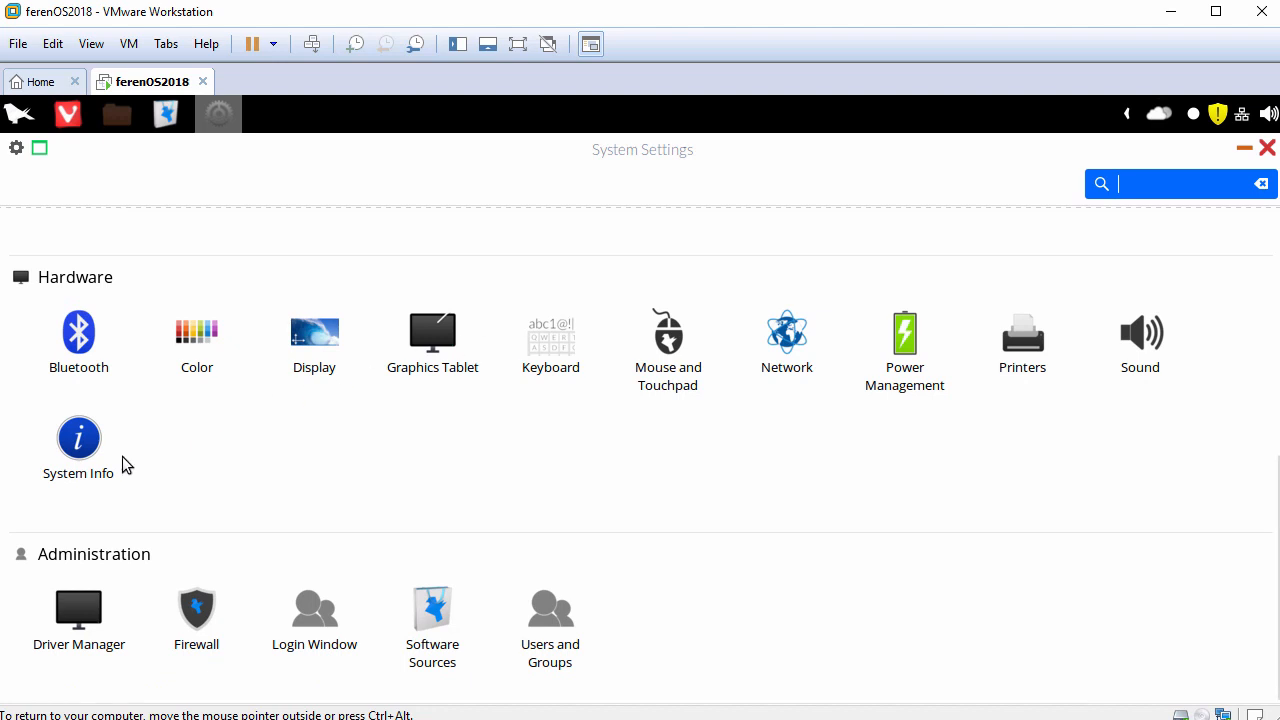
{"action": "left_click", "coordinate": [80, 455]}
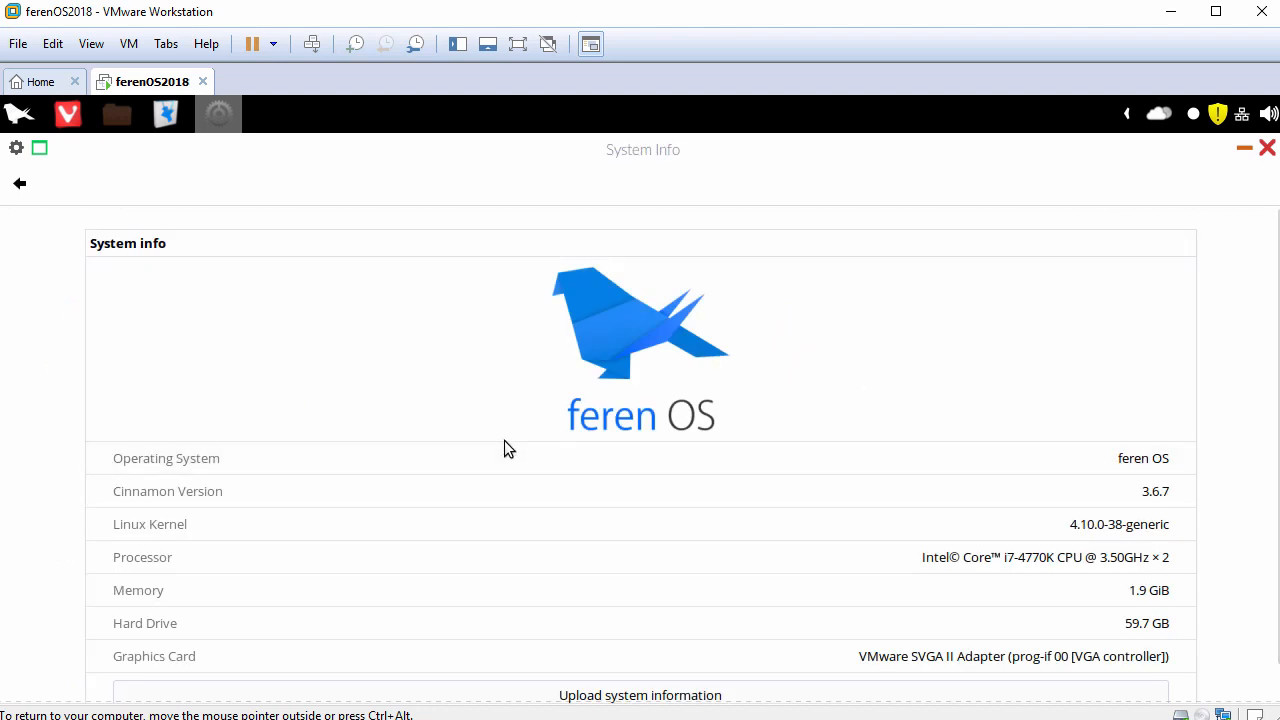
{"action": "left_click", "coordinate": [1266, 148]}
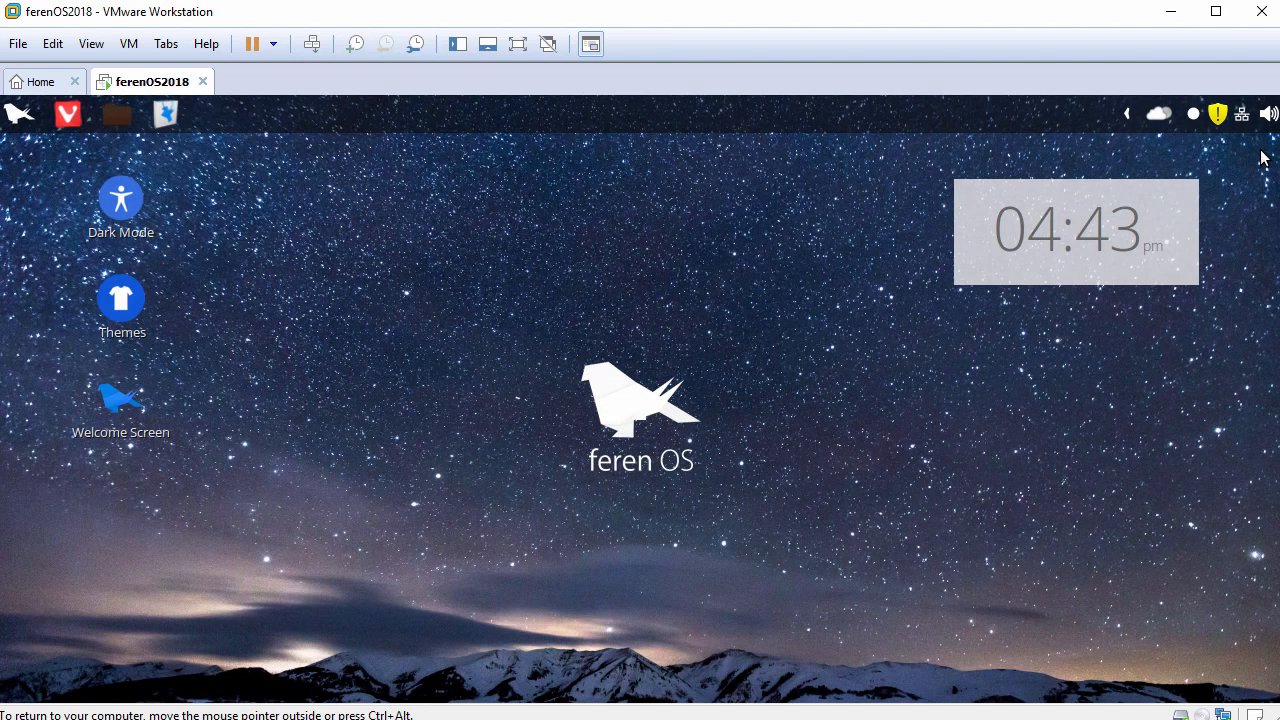
Step: Change the desktop background to the black feren OS Reflect variant in the Platinum collection, and close the Backgrounds window
{"action": "right_click", "coordinate": [448, 191]}
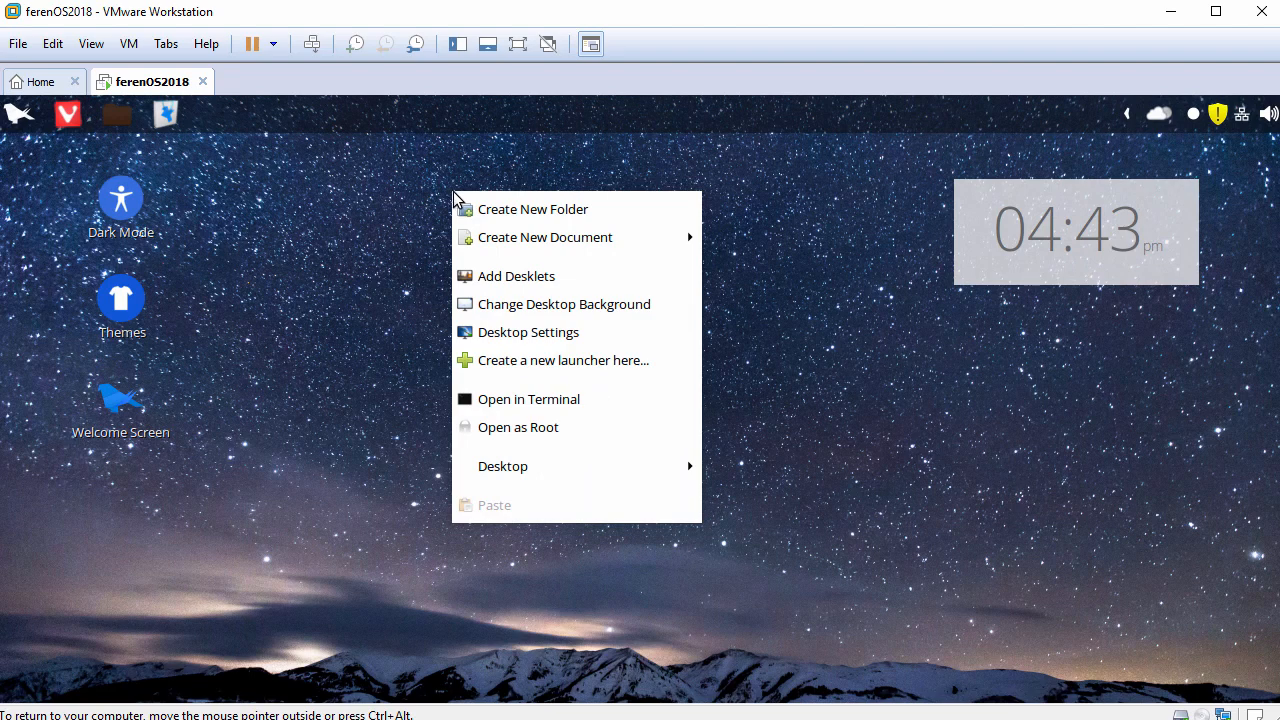
{"action": "left_click", "coordinate": [520, 308]}
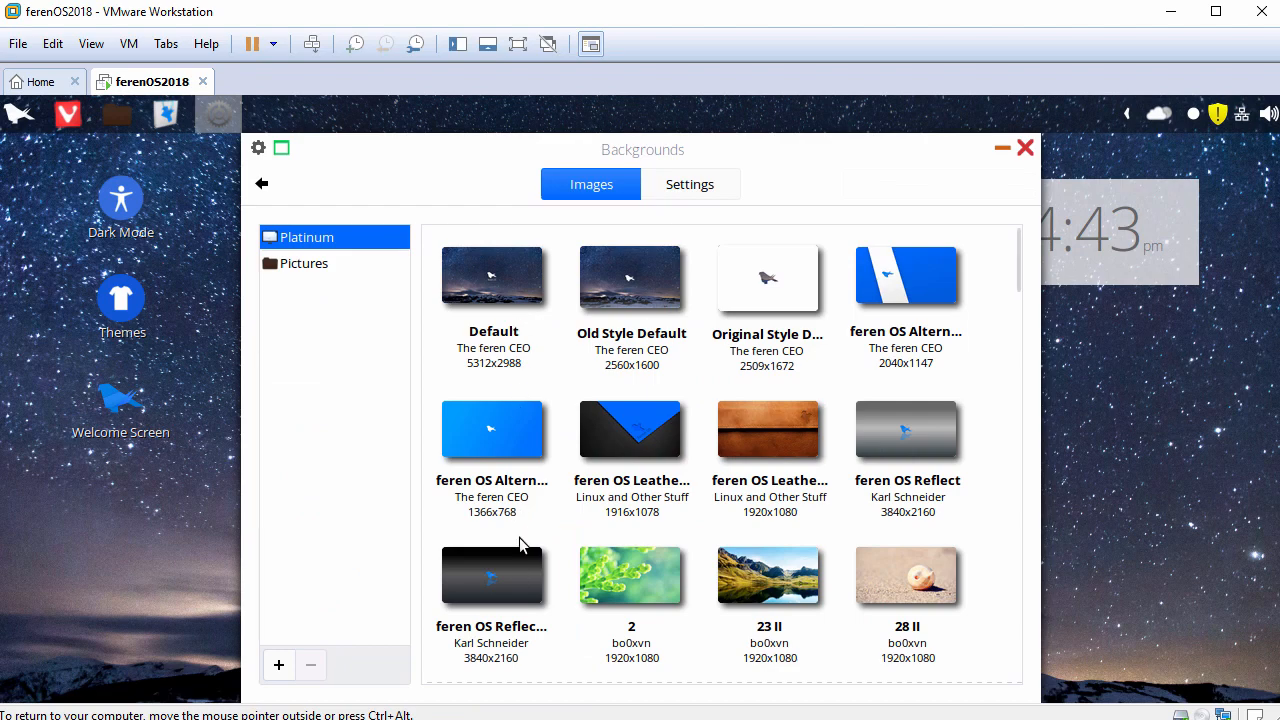
{"action": "left_click", "coordinate": [510, 583]}
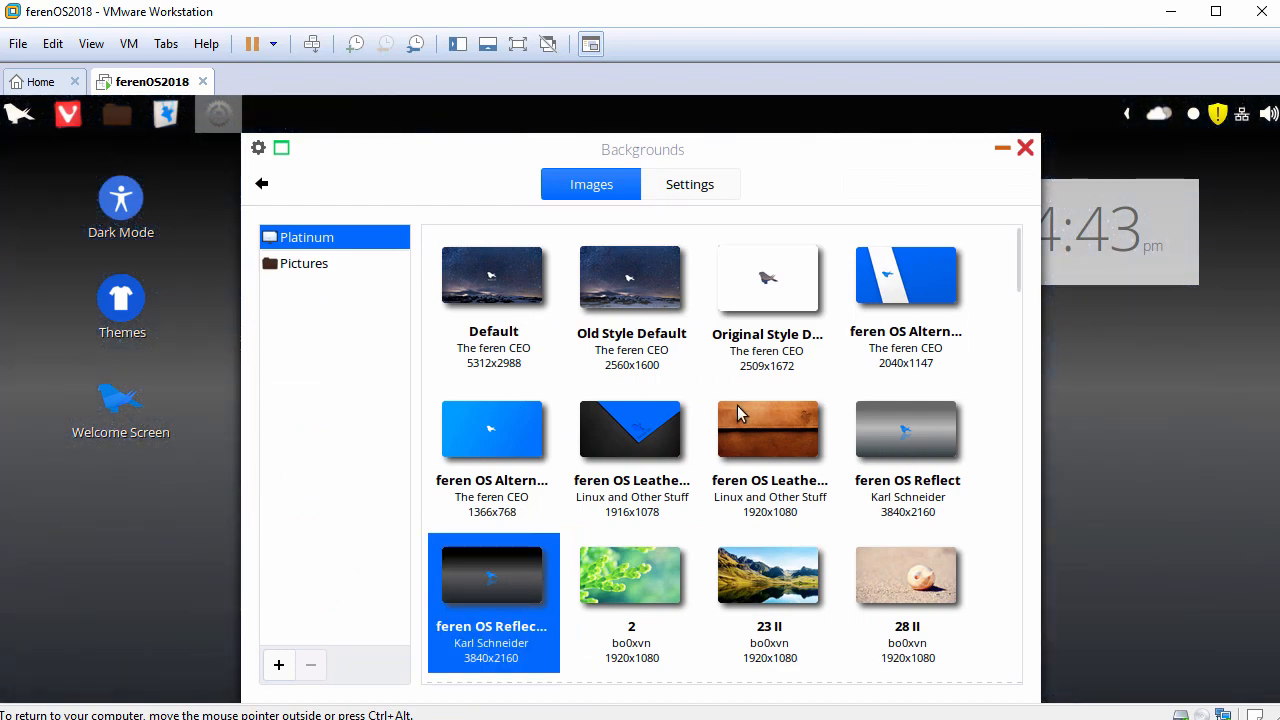
{"action": "left_click", "coordinate": [1024, 150]}
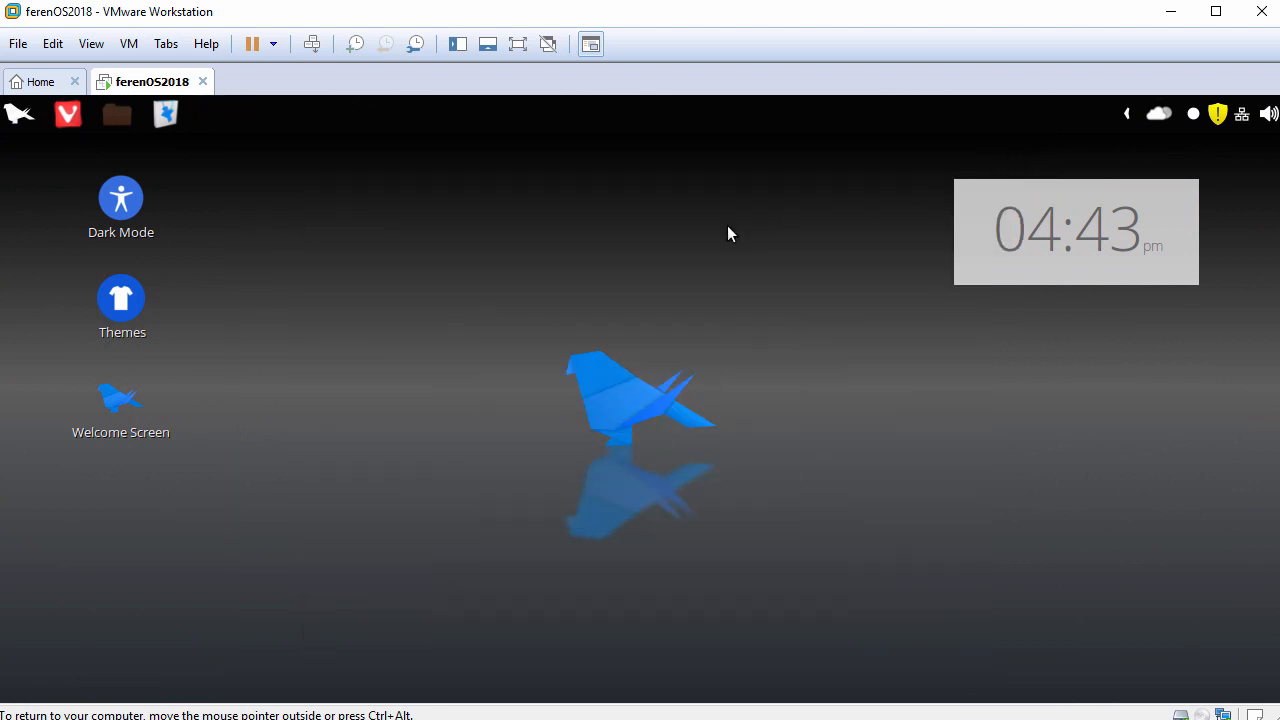
Step: Show the Computer icon on the desktop while keeping the Home icon hidden, and close the Desktop settings
{"action": "right_click", "coordinate": [590, 246]}
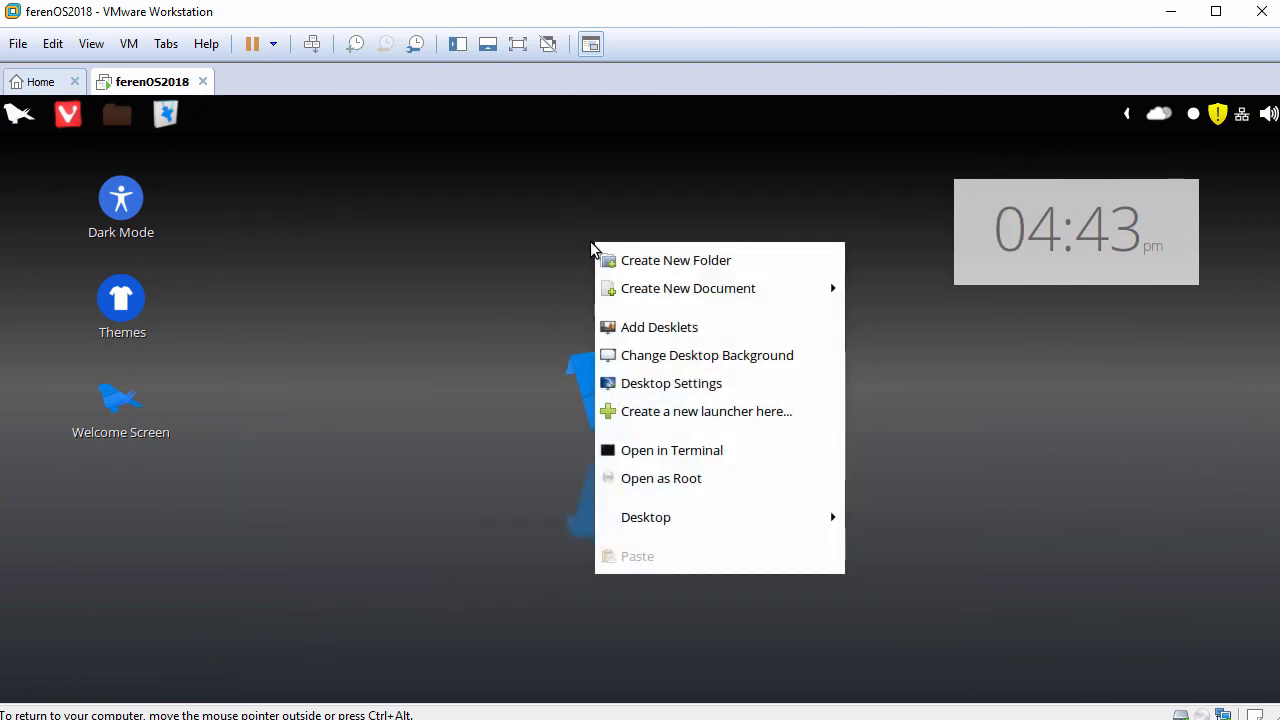
{"action": "left_click", "coordinate": [656, 386]}
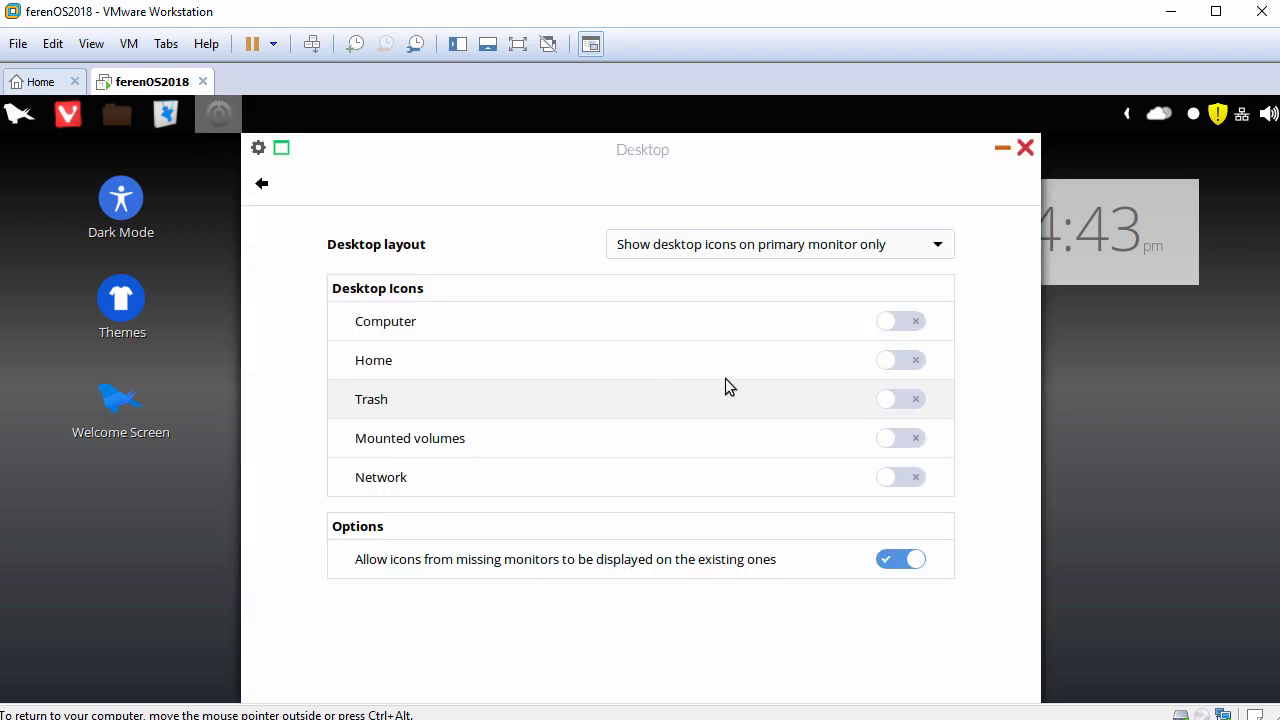
{"action": "left_click", "coordinate": [912, 324]}
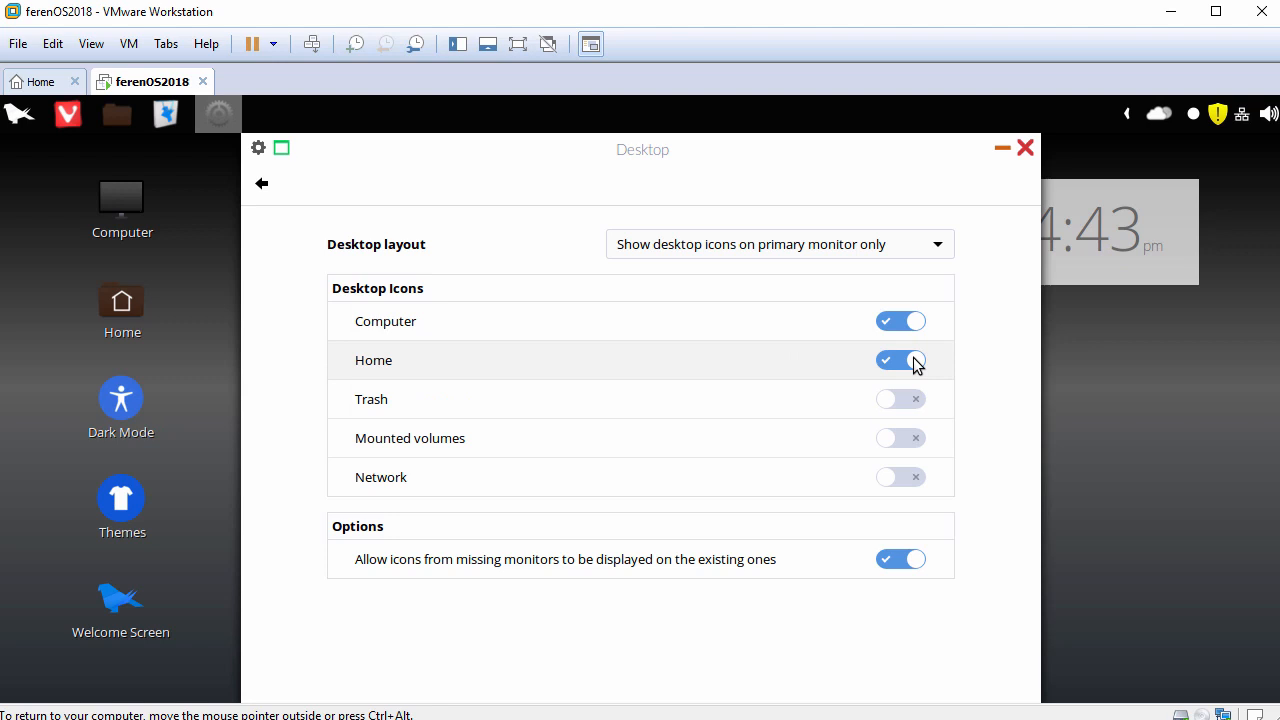
{"action": "left_click", "coordinate": [897, 364]}
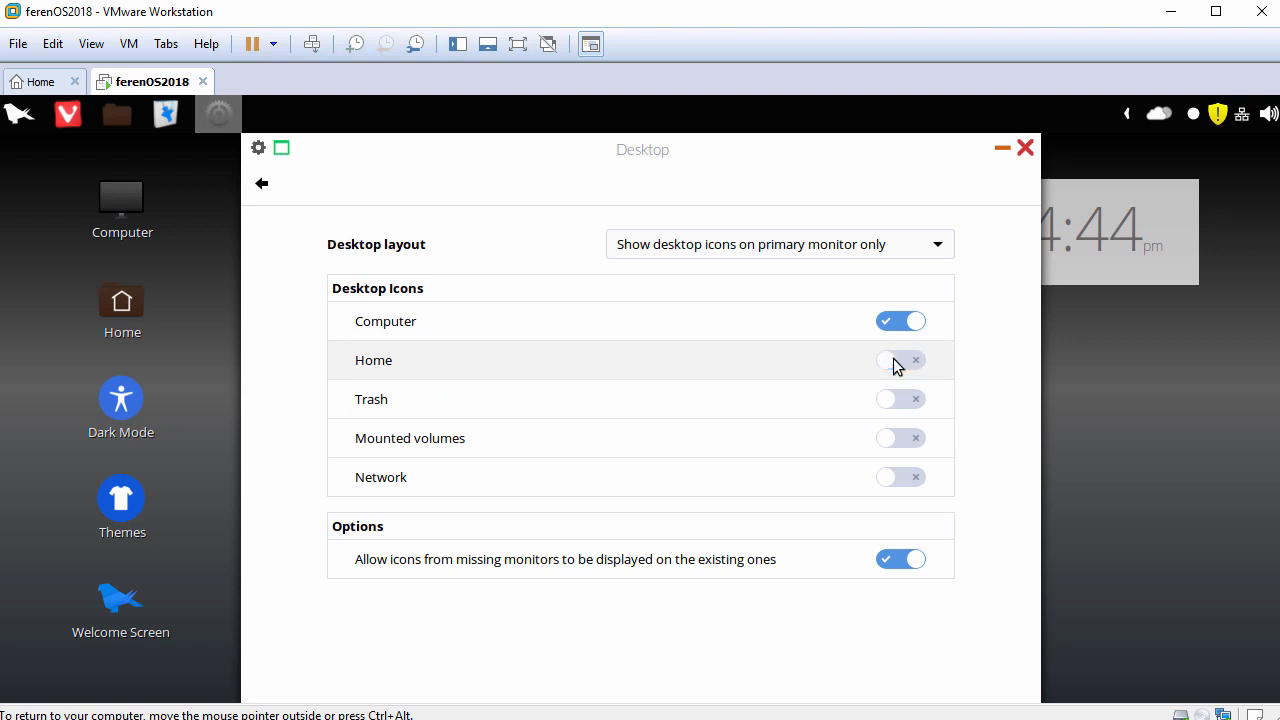
{"action": "left_click", "coordinate": [1025, 148]}
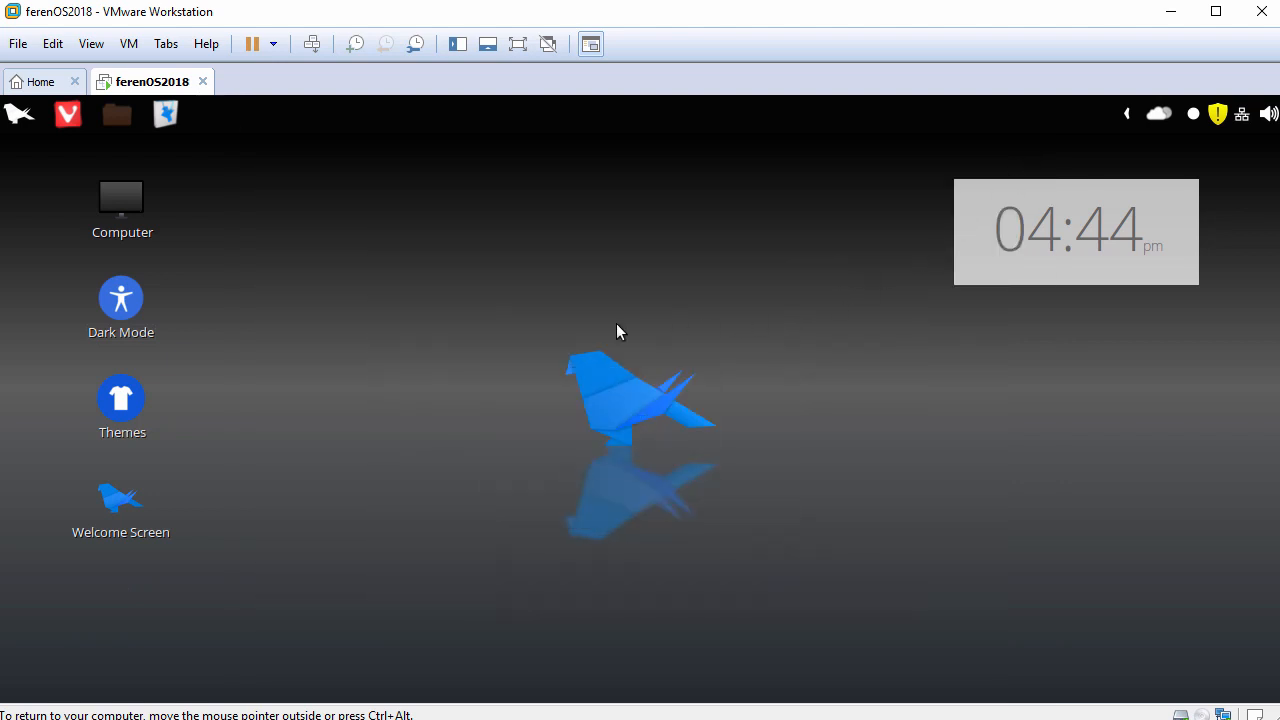